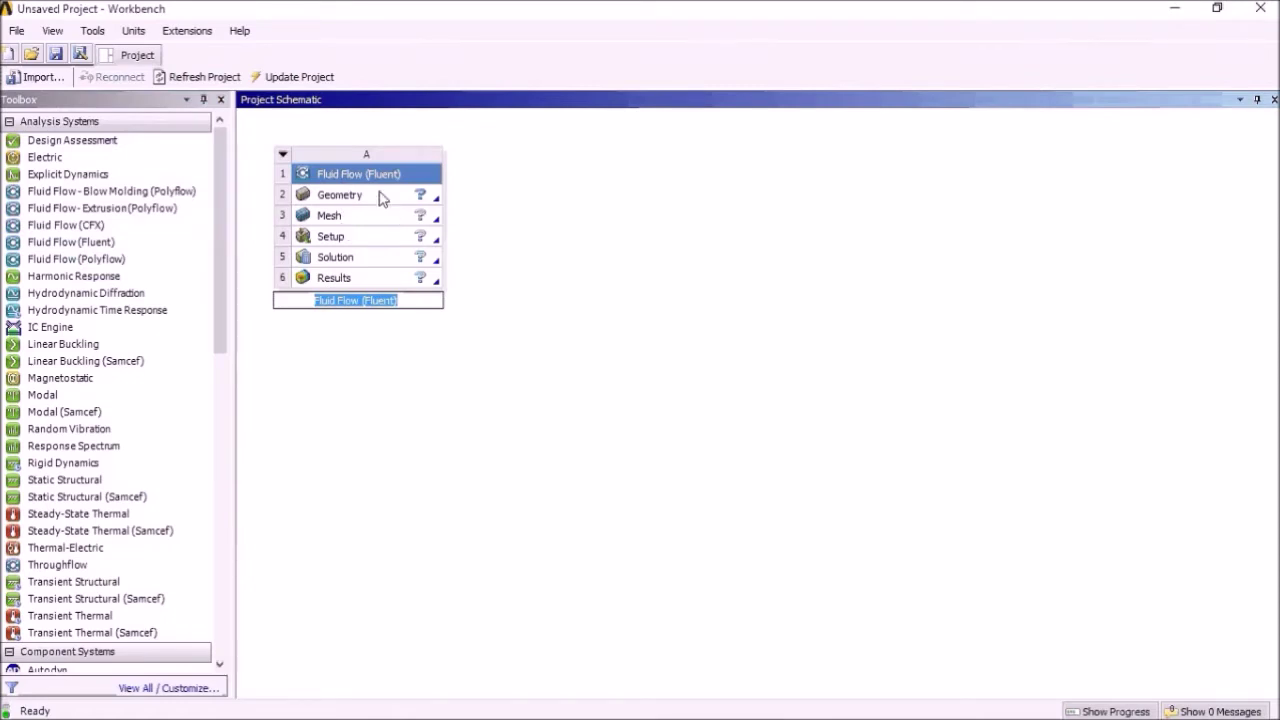
- Open the Fluid Flow (Fluent) geometry and sketch a circle about 61 m in circumference on the XY plane, centred on the origin
double_click(369, 197)
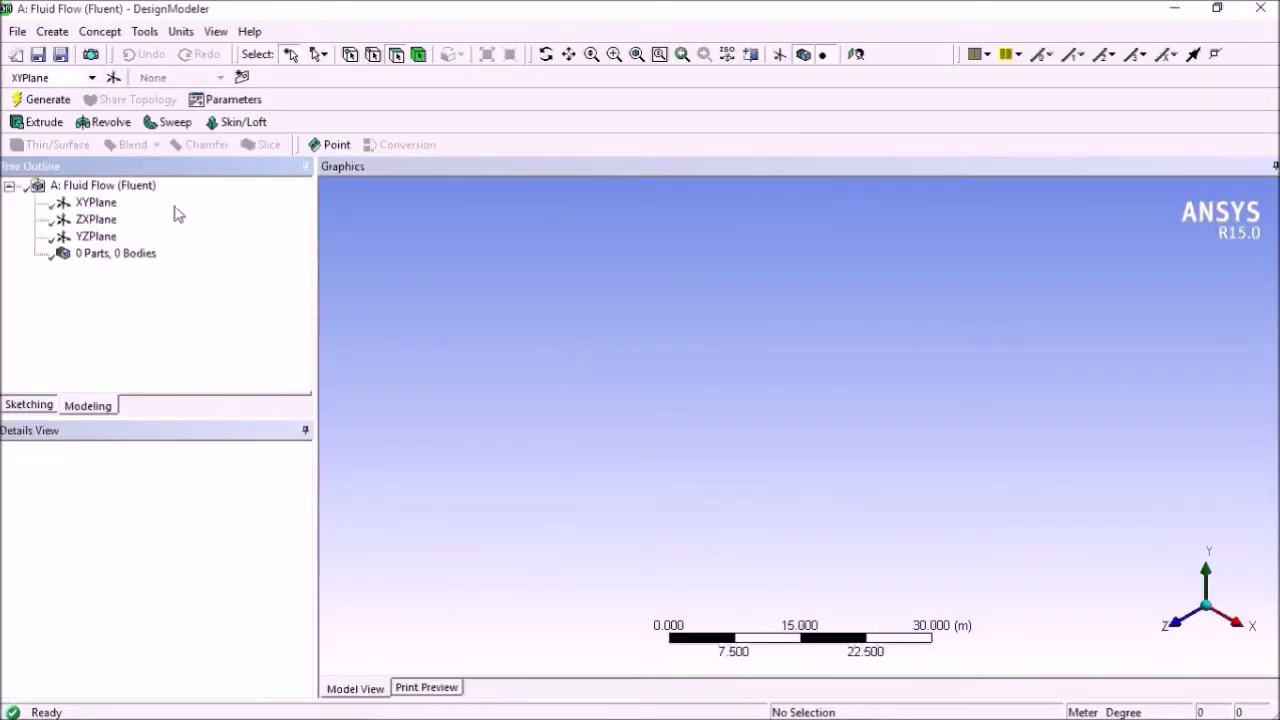
click(94, 202)
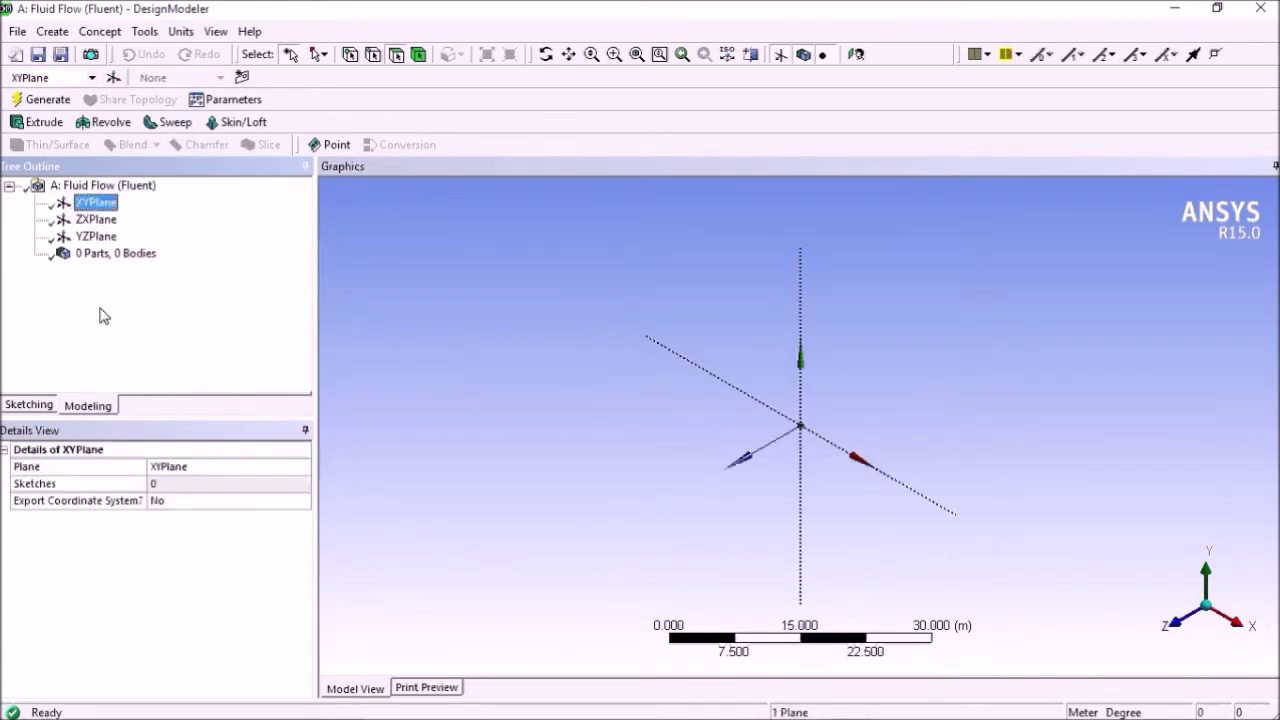
click(30, 406)
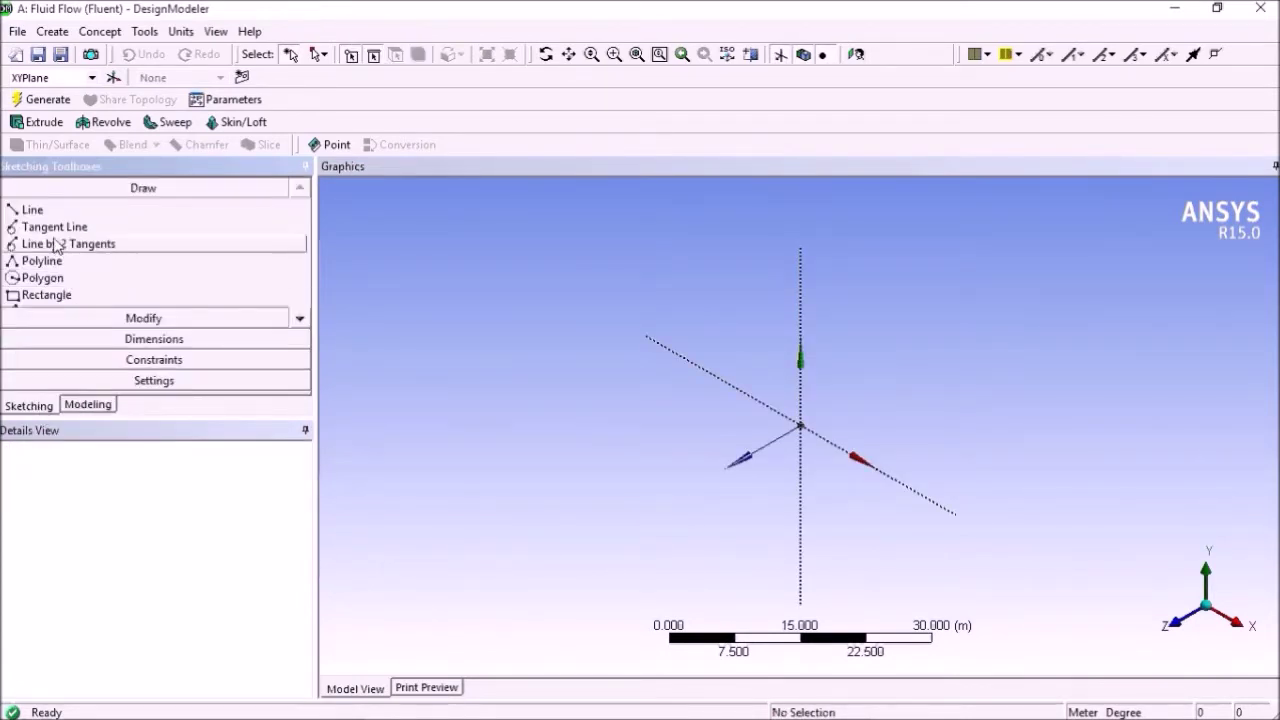
click(298, 319)
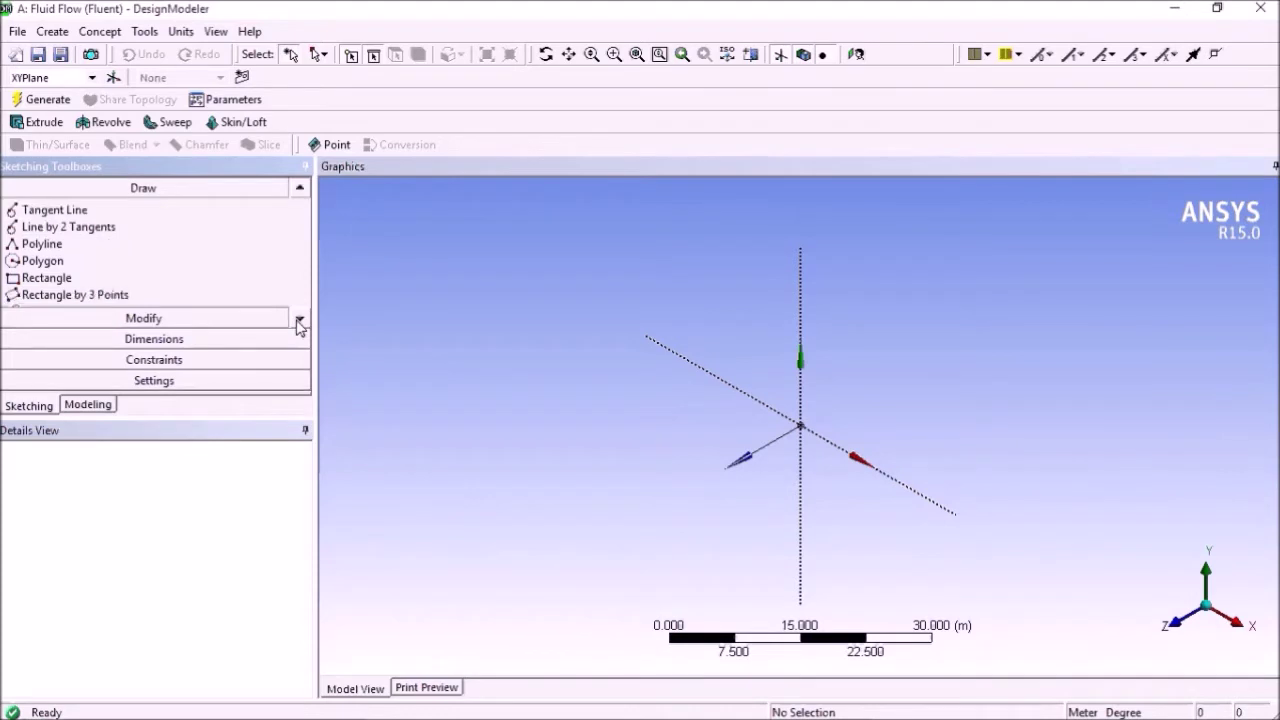
click(298, 319)
click(298, 319)
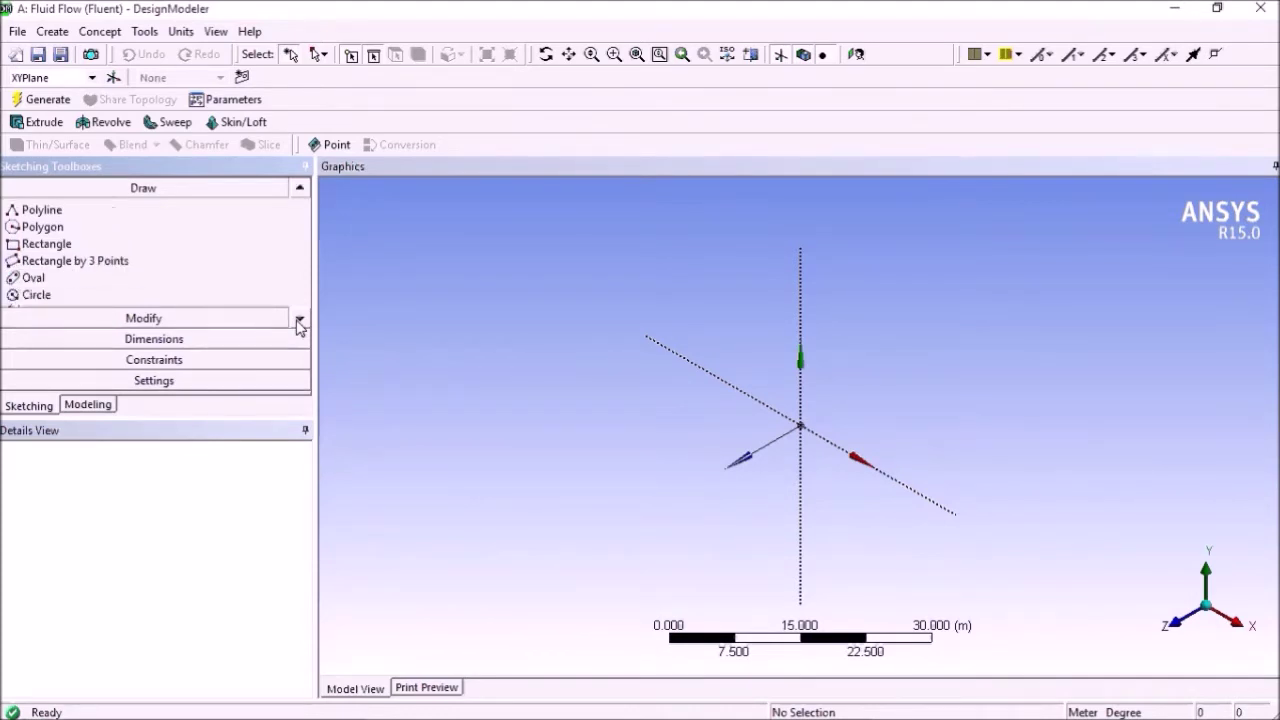
click(25, 297)
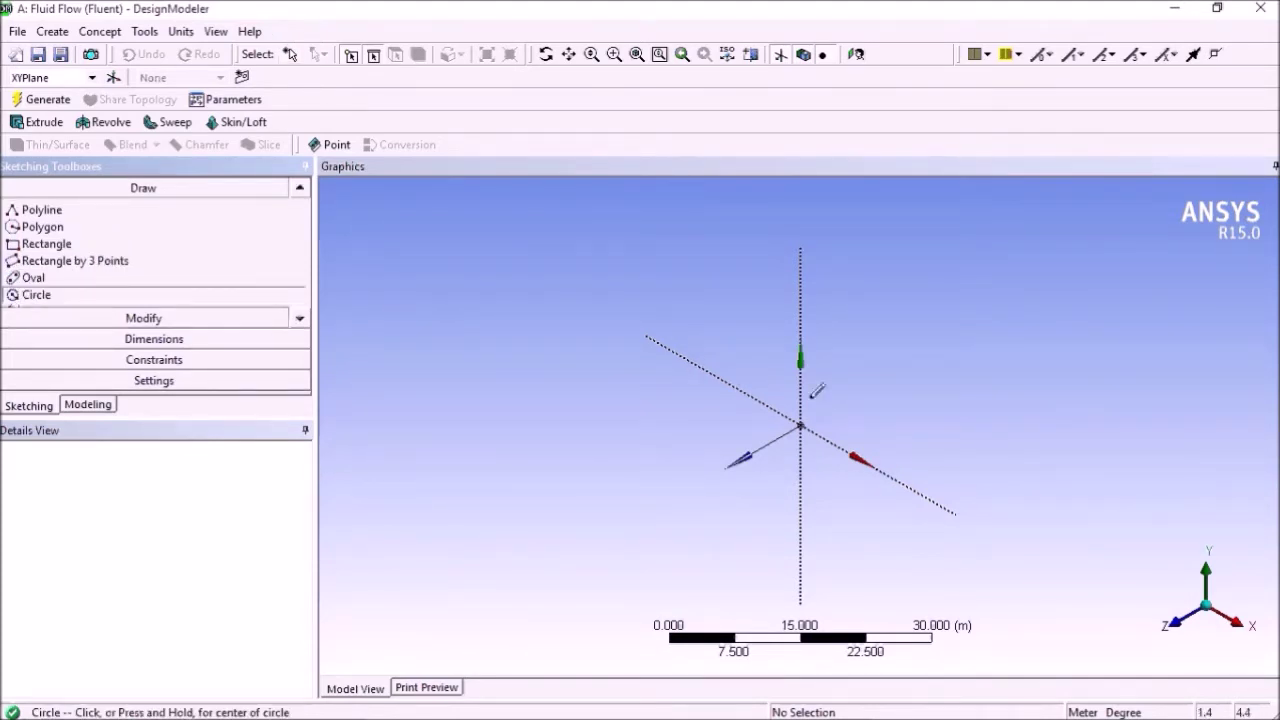
click(801, 425)
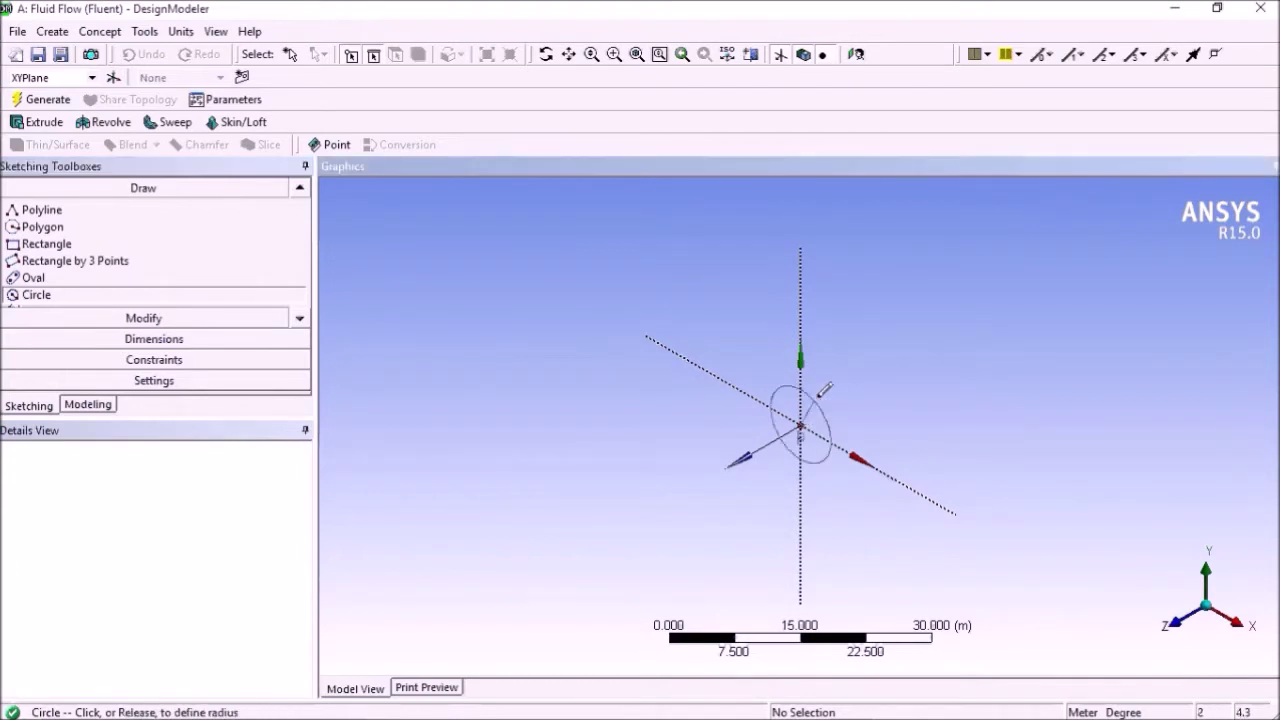
click(843, 378)
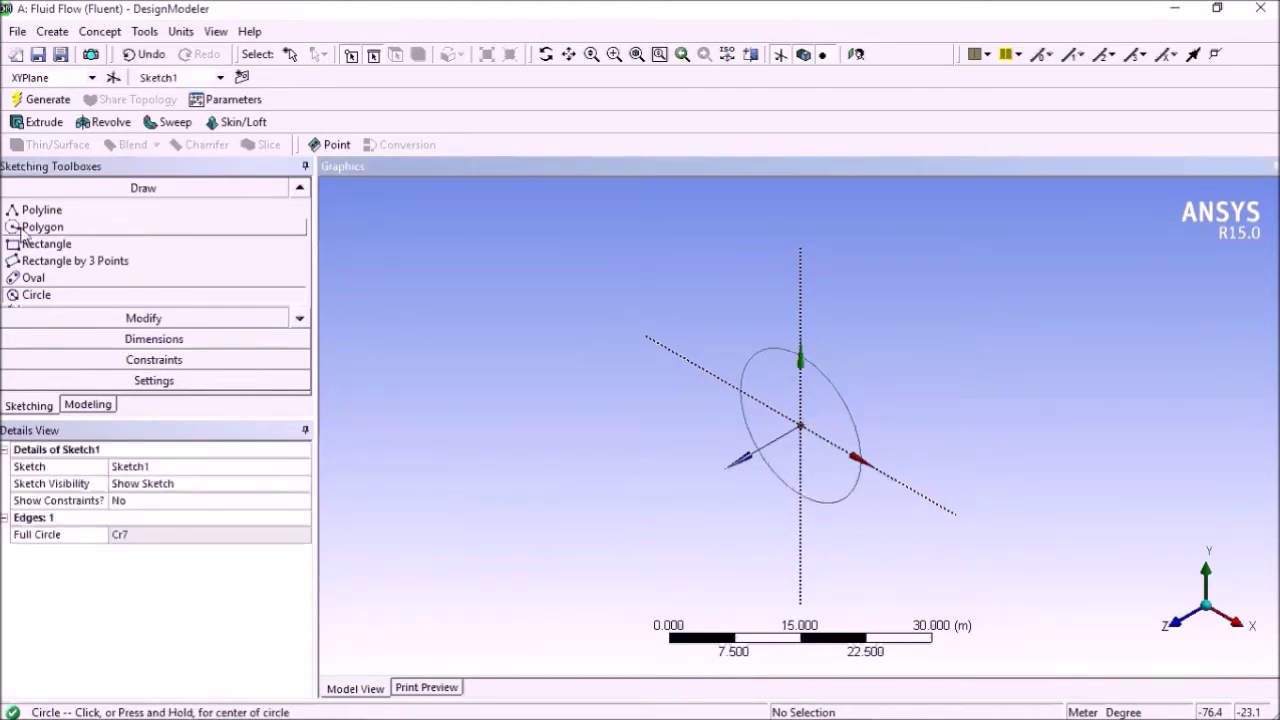
- Sketch a rectangle about 51.4 m long and 27.5 m high enclosing the circle
click(40, 246)
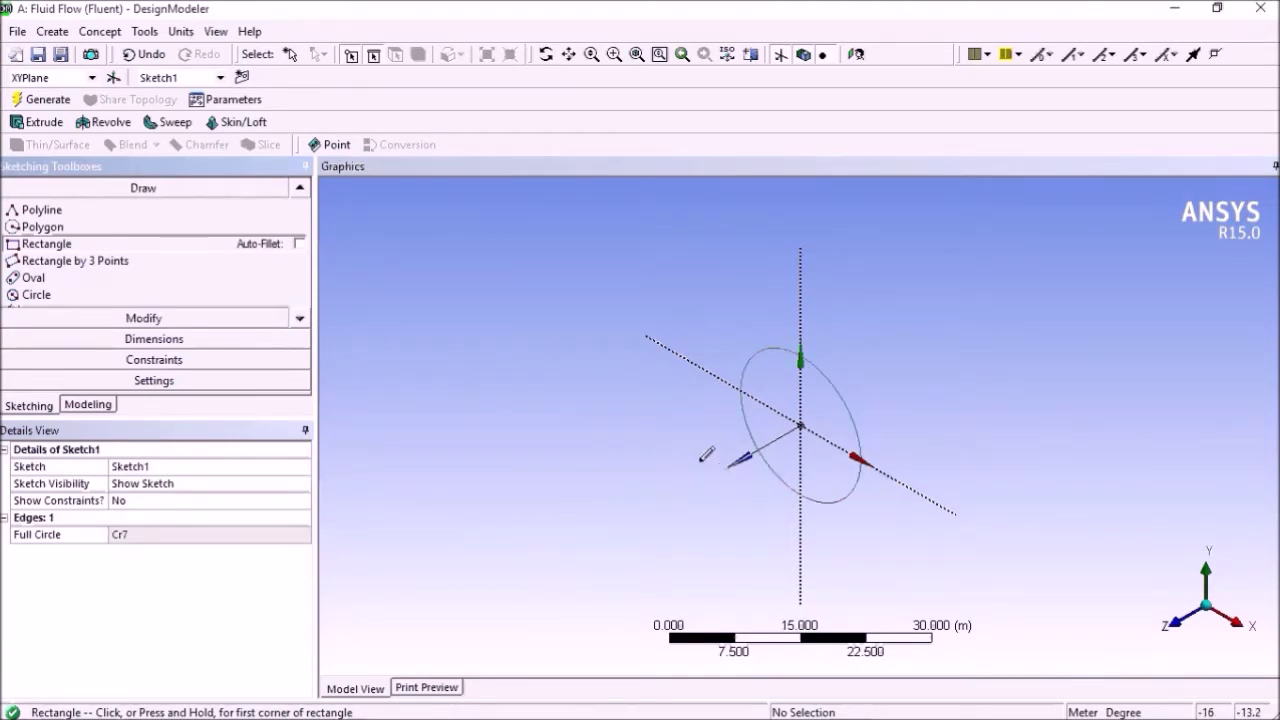
click(670, 435)
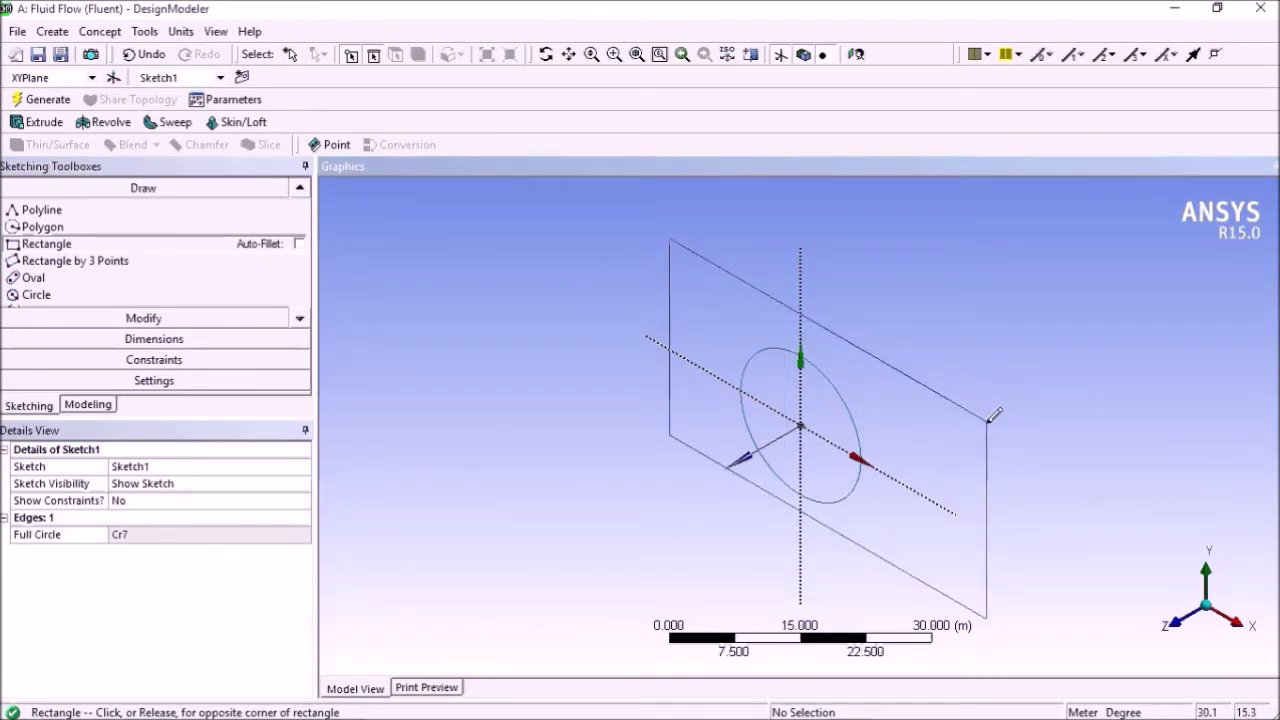
click(988, 420)
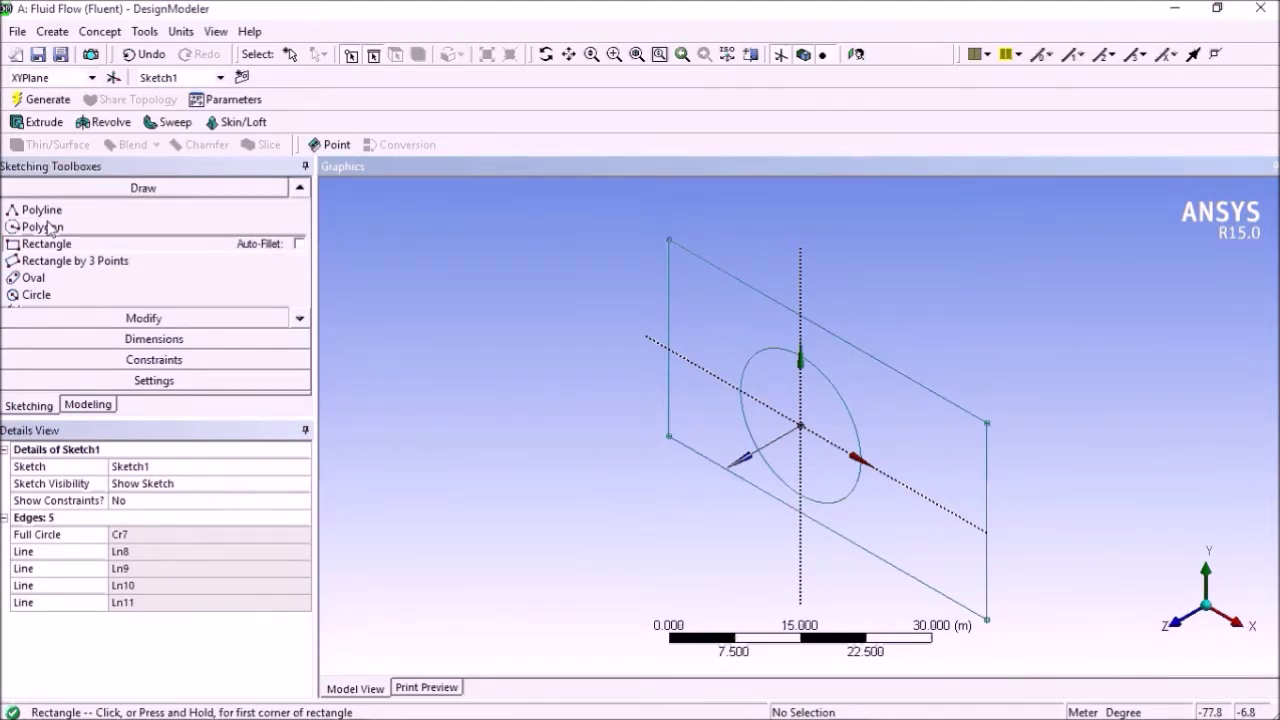
- Create a surface from Sketch1 with the Add Material operation and generate it
click(88, 404)
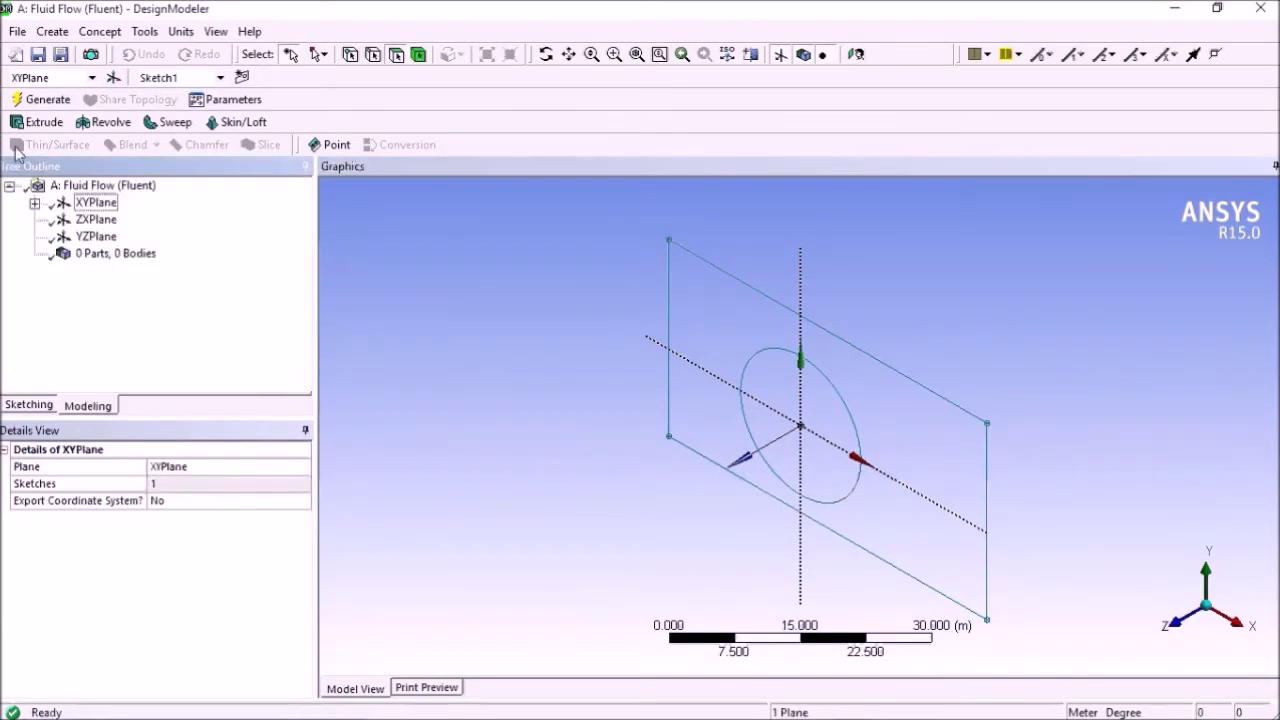
click(53, 31)
mouse_move(100, 31)
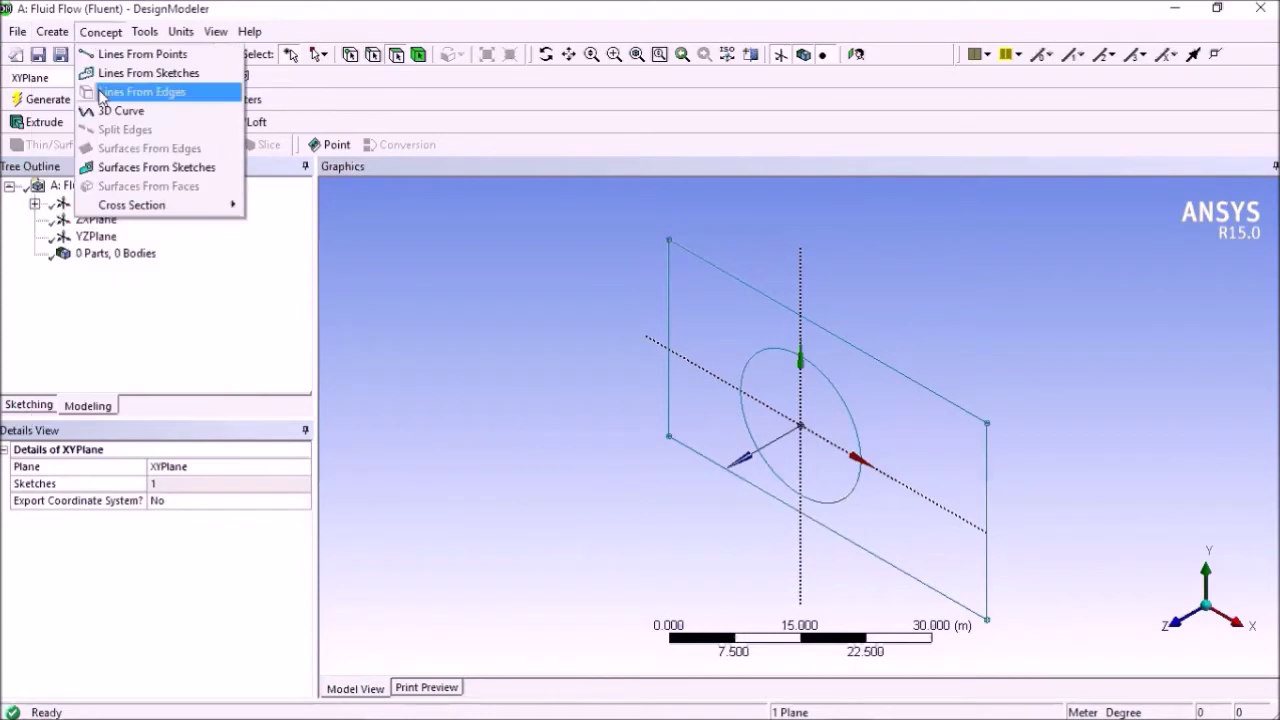
click(115, 166)
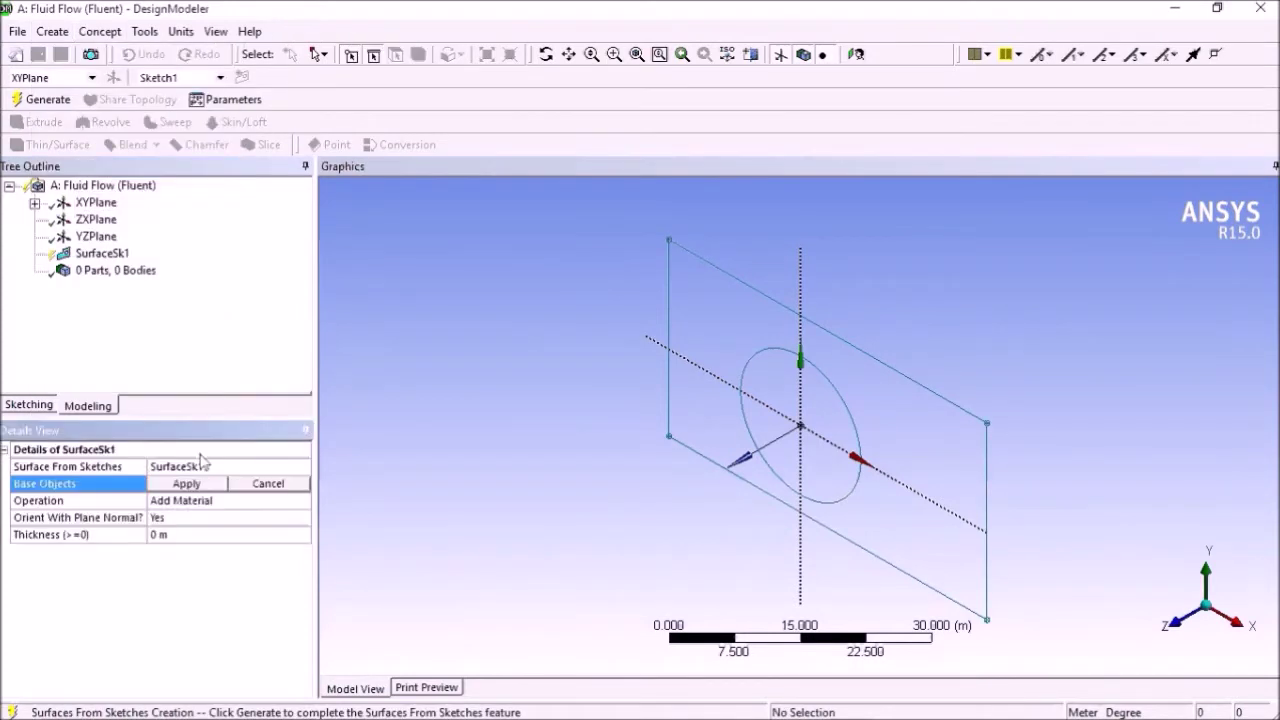
click(35, 203)
click(120, 219)
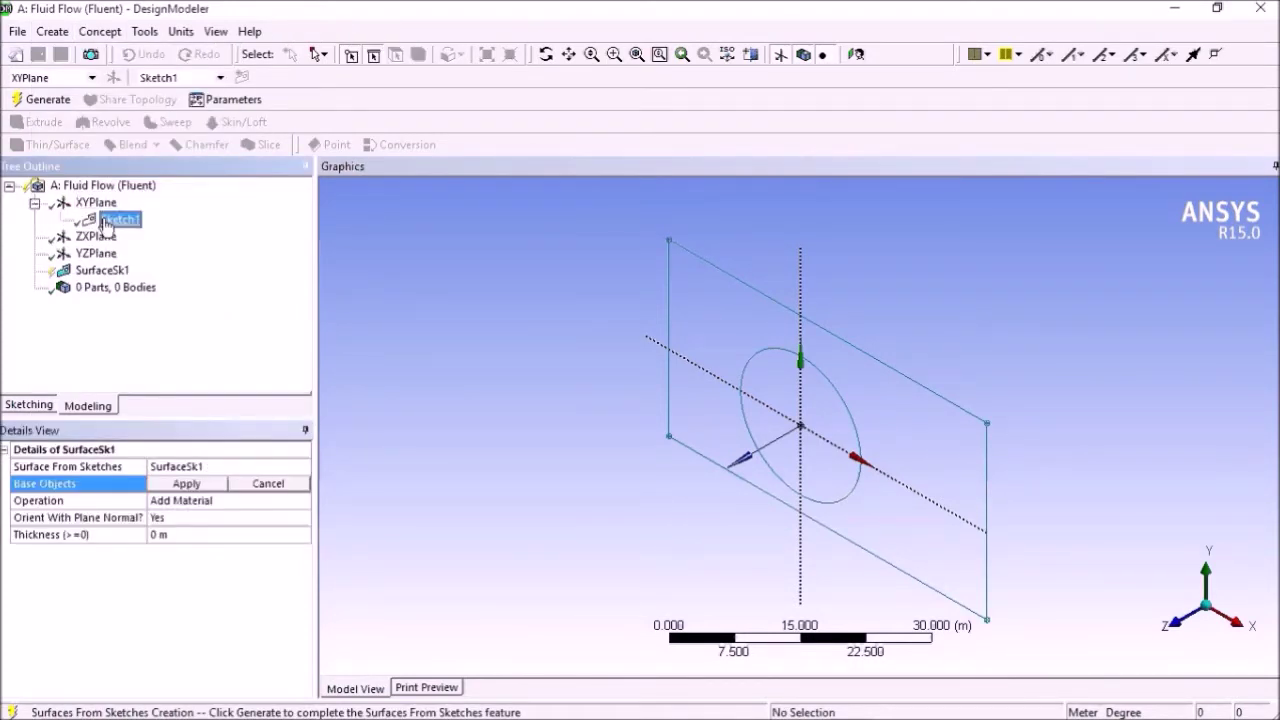
click(190, 484)
click(208, 500)
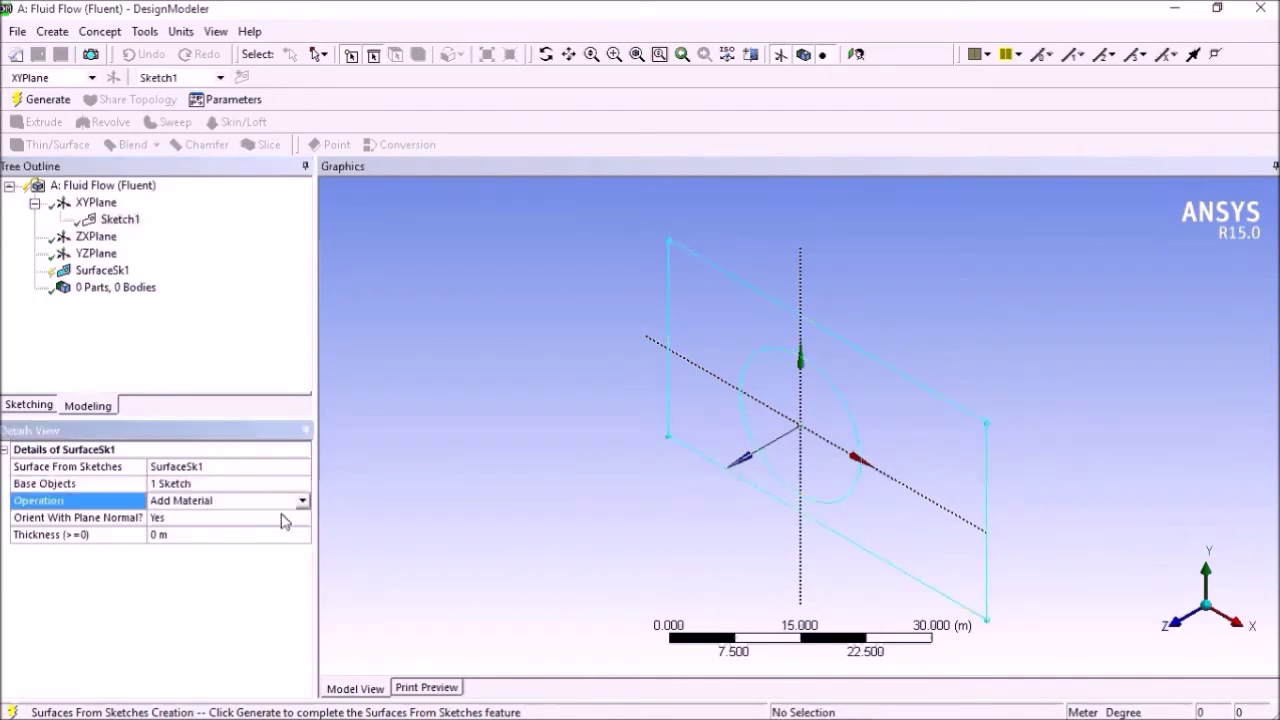
click(302, 500)
click(229, 517)
click(45, 99)
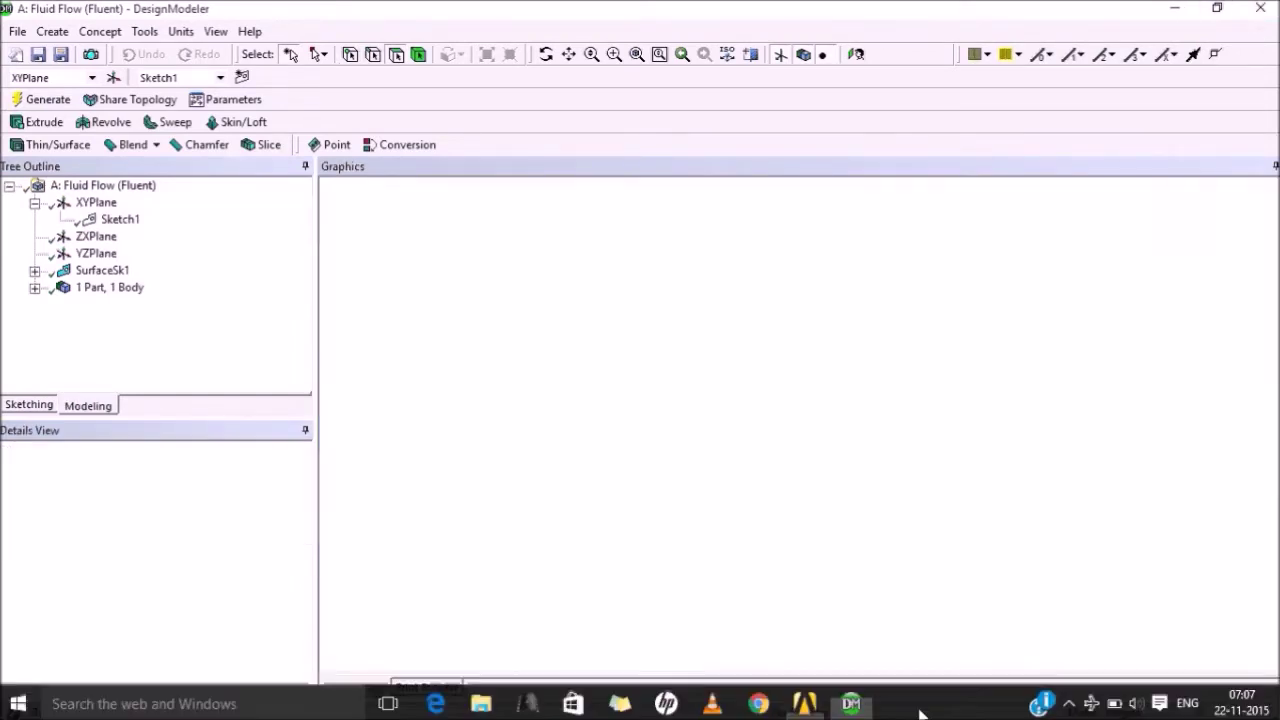
- Switch to Workbench, open the system's Mesh component, and create a named selection "Inlet" on the surface's left vertical edge
click(805, 703)
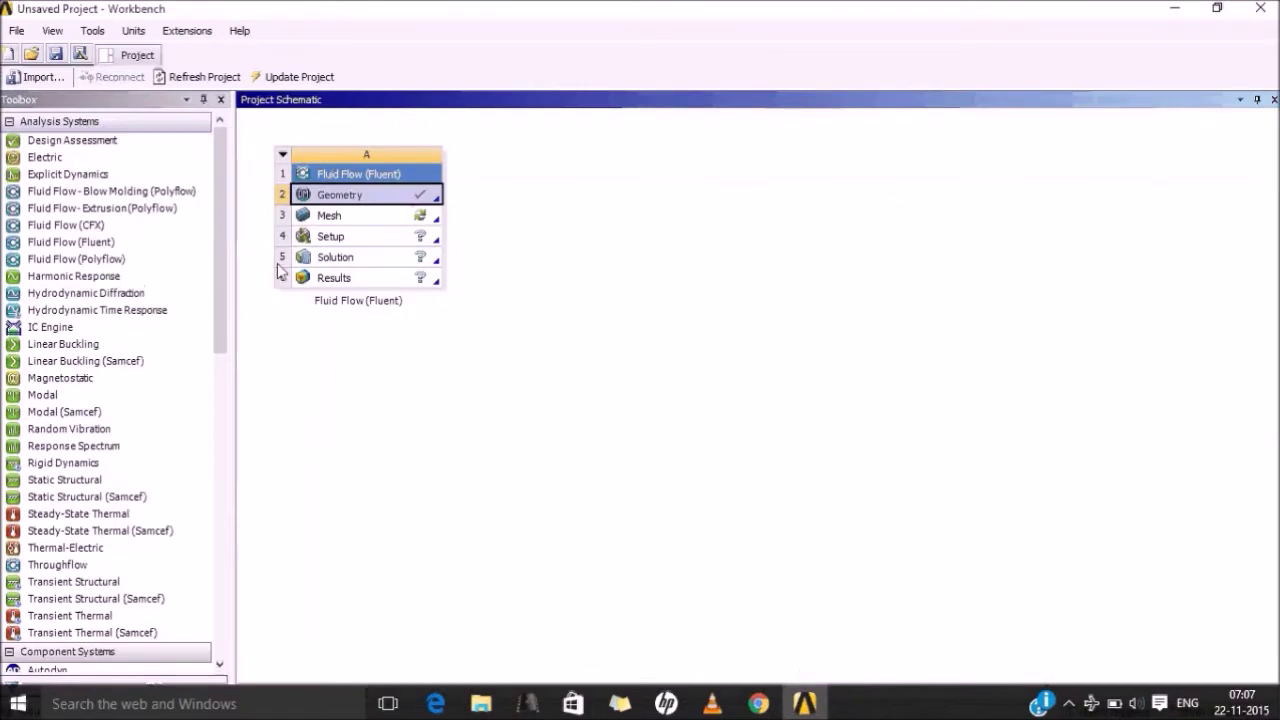
double_click(357, 217)
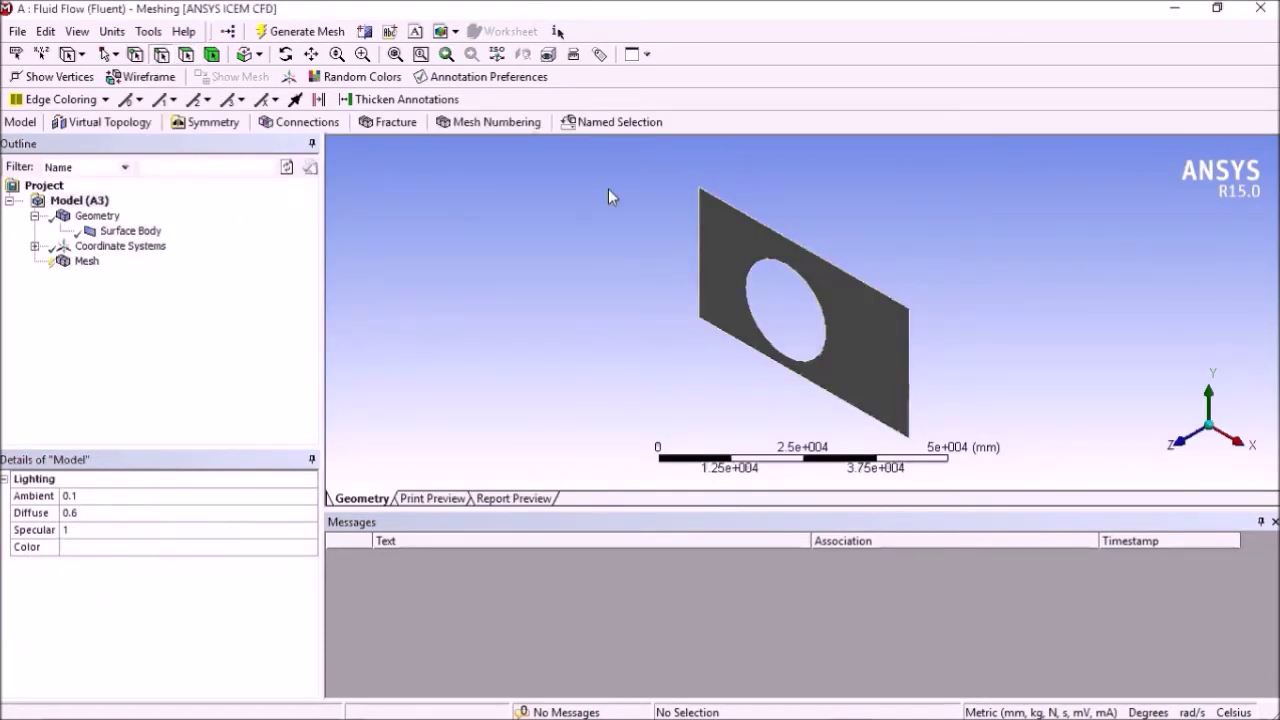
click(700, 252)
right_click(700, 250)
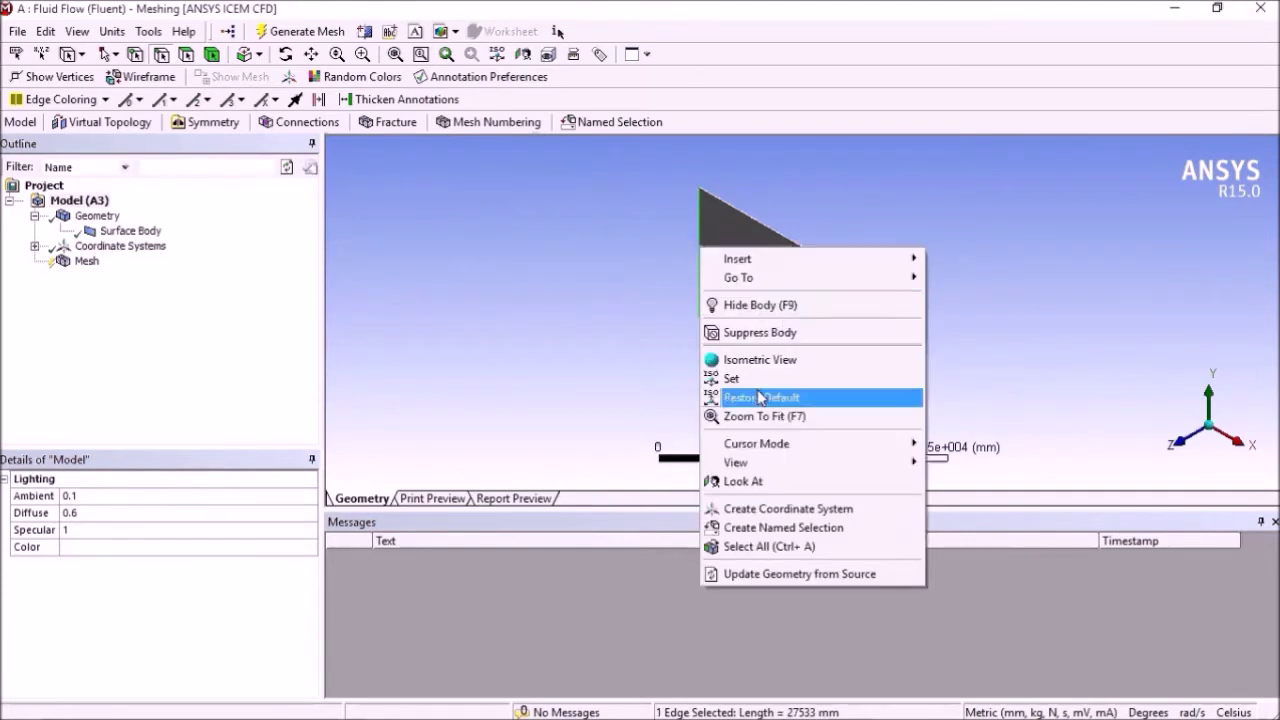
click(789, 527)
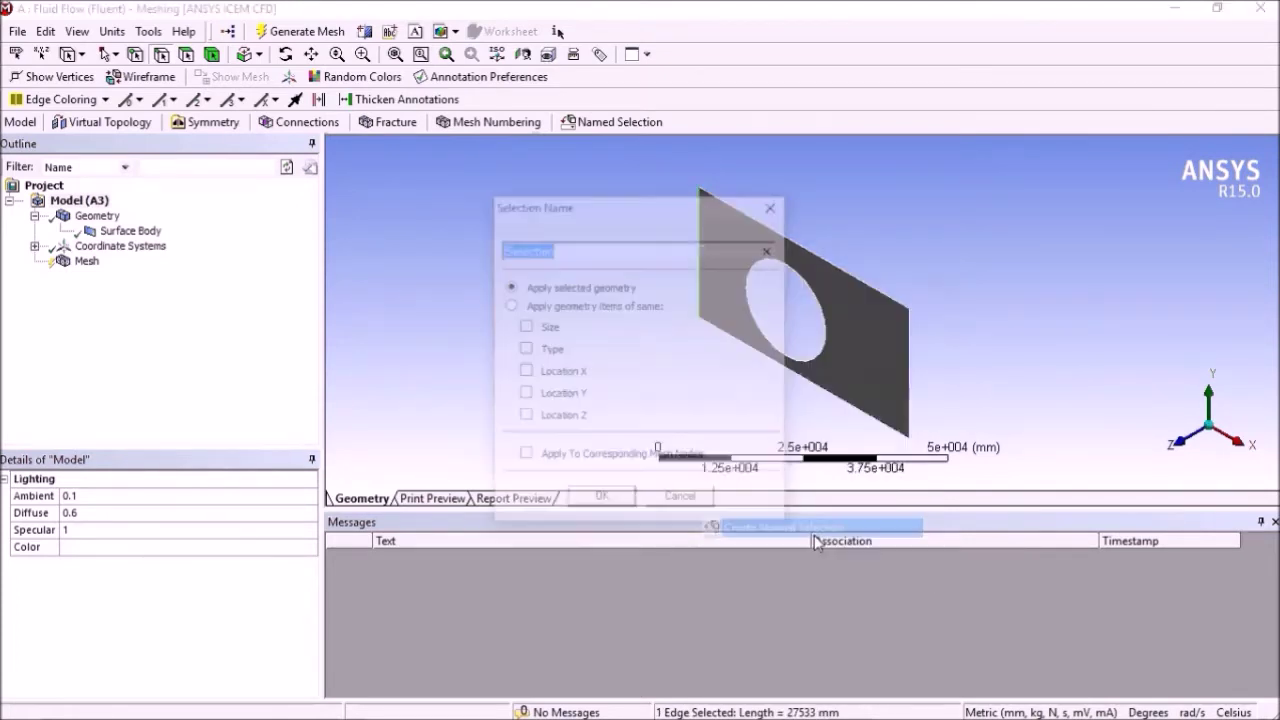
text(Inlet)
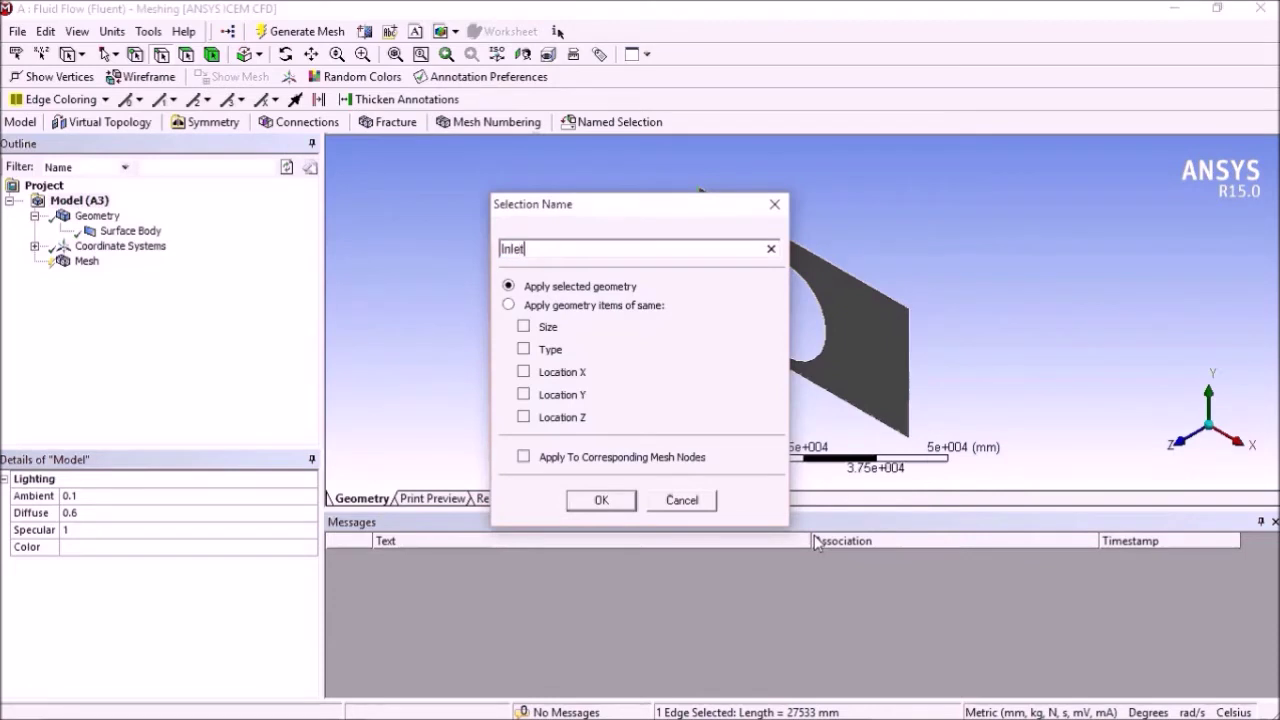
key(Return)
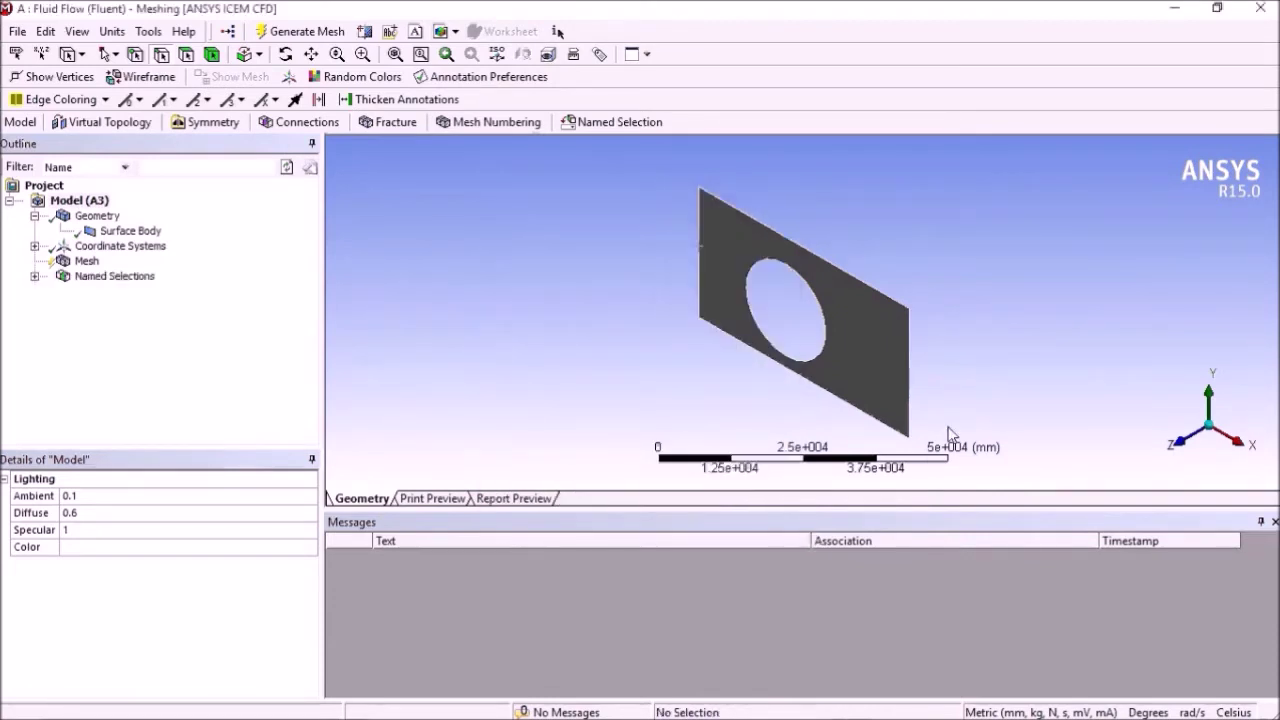
- Create a named selection "Outlet" on the surface's right vertical edge
click(908, 383)
right_click(908, 381)
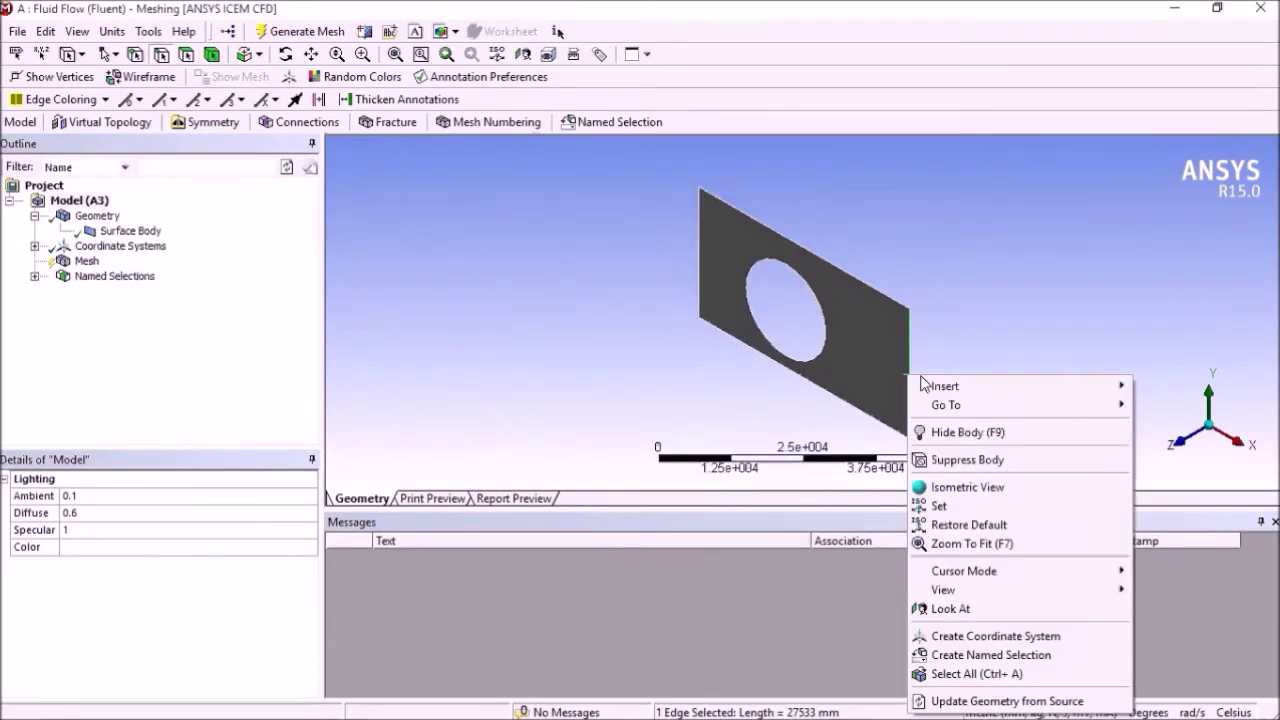
click(994, 655)
text(O)
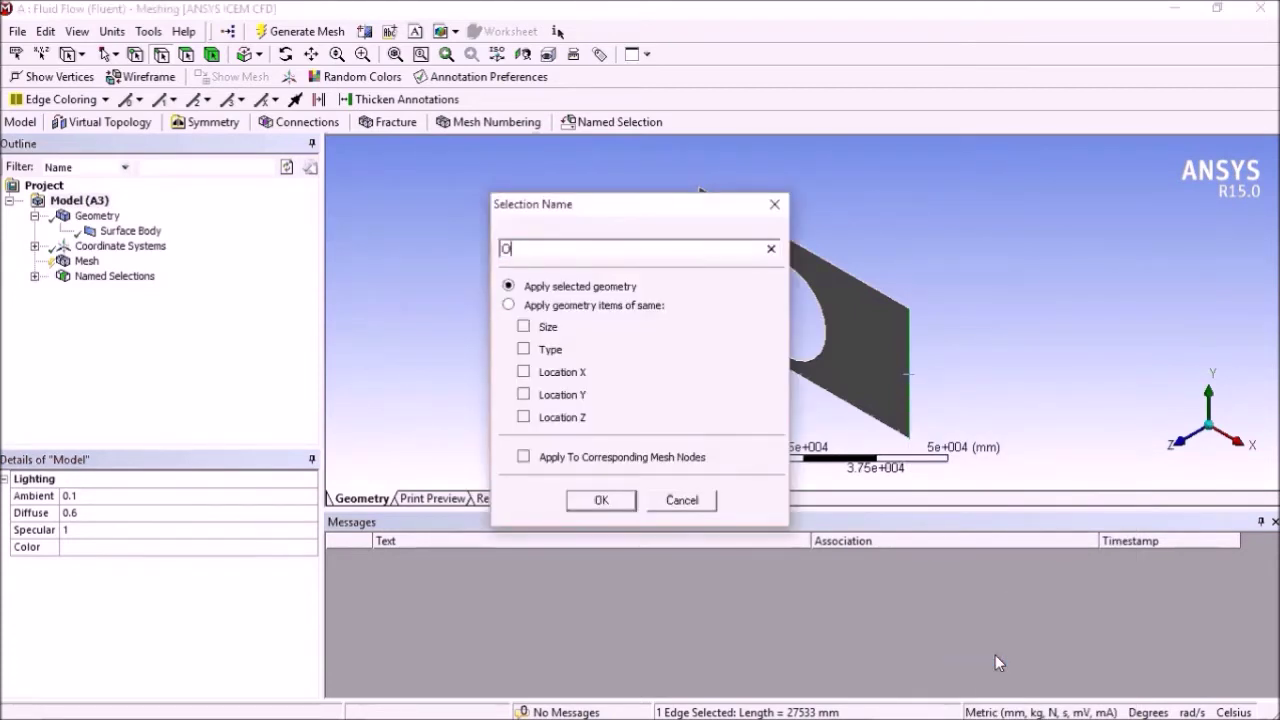
text(utlet)
key(Return)
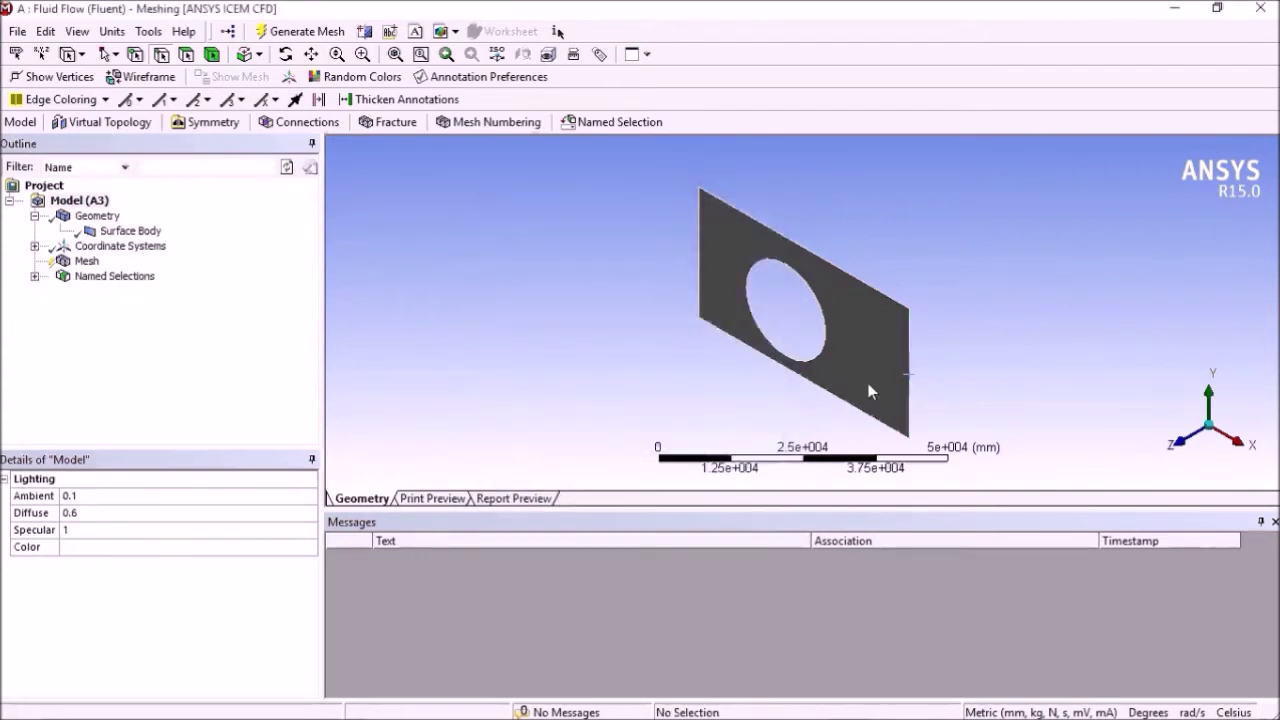
- Create a named selection "Walls" covering the surface's upper and lower long edges
click(853, 287)
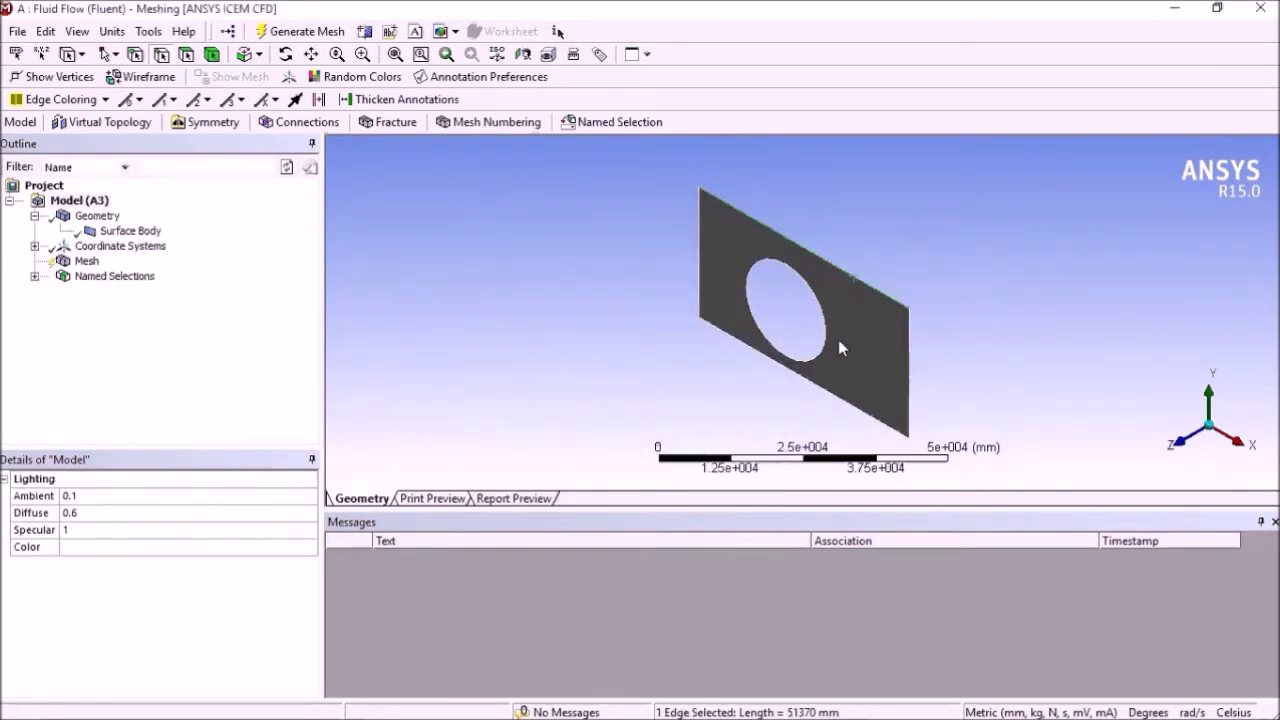
ctrl+click(830, 398)
right_click(830, 398)
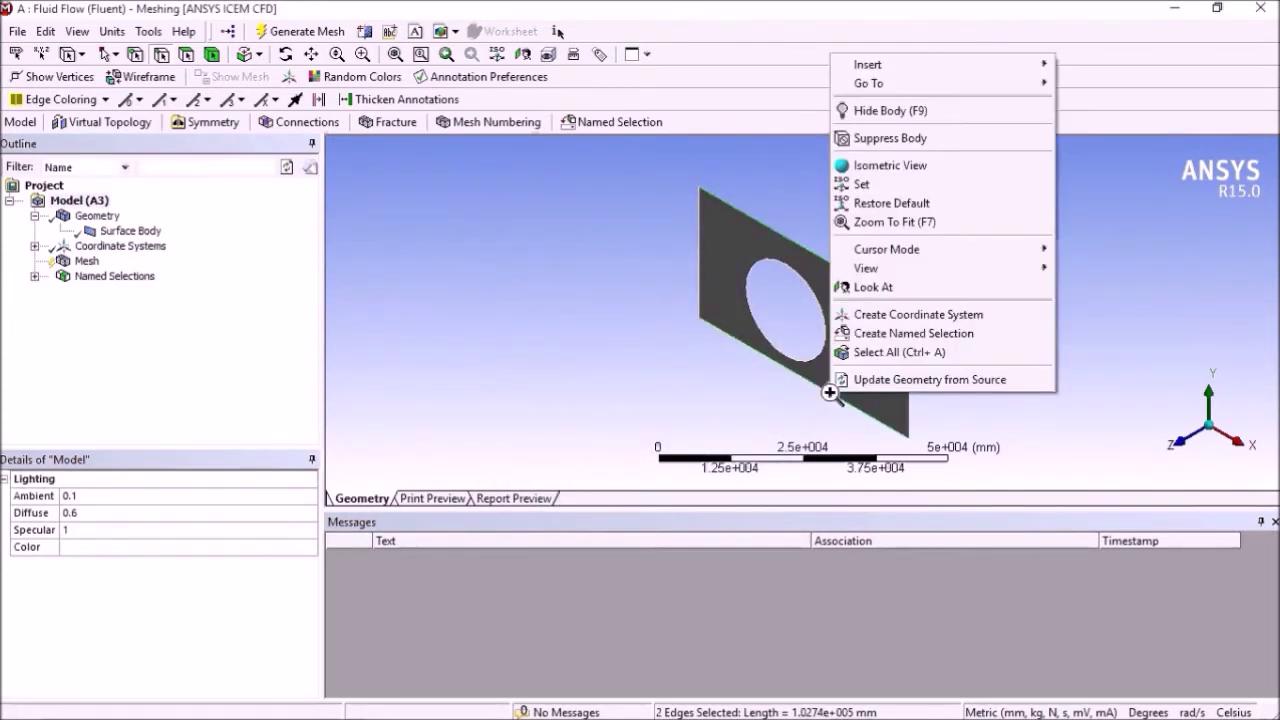
click(887, 334)
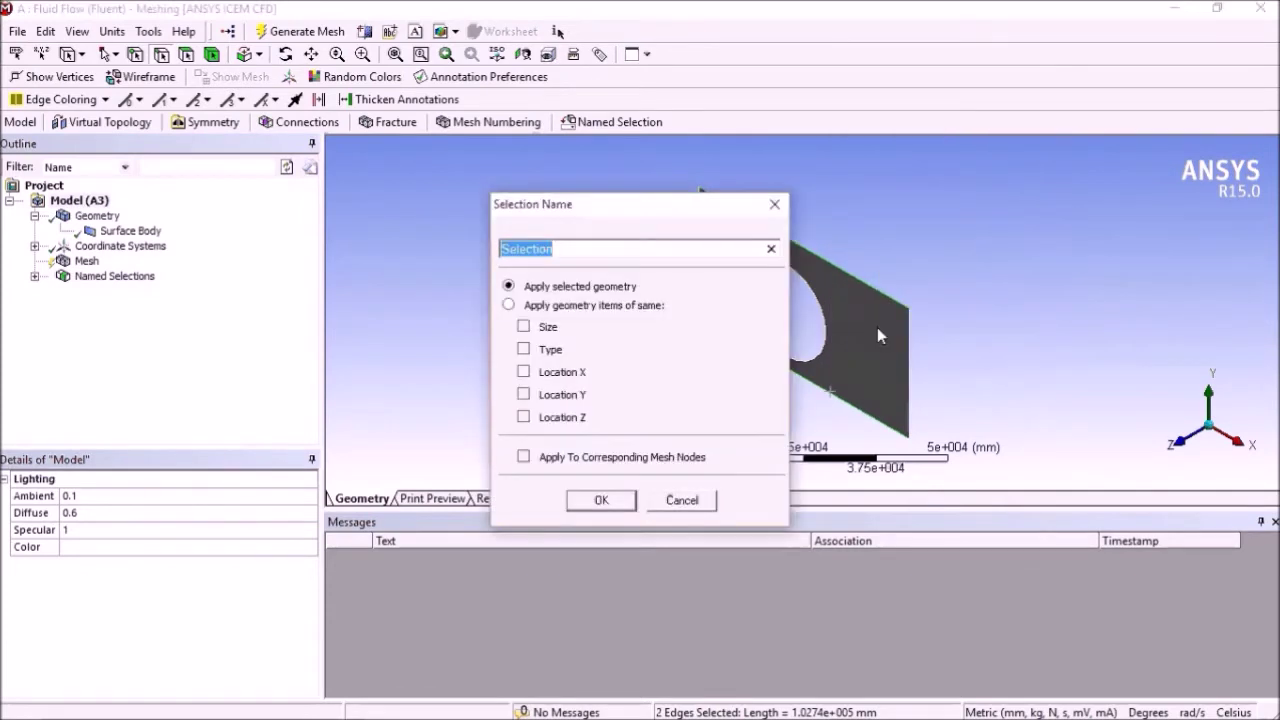
text(W)
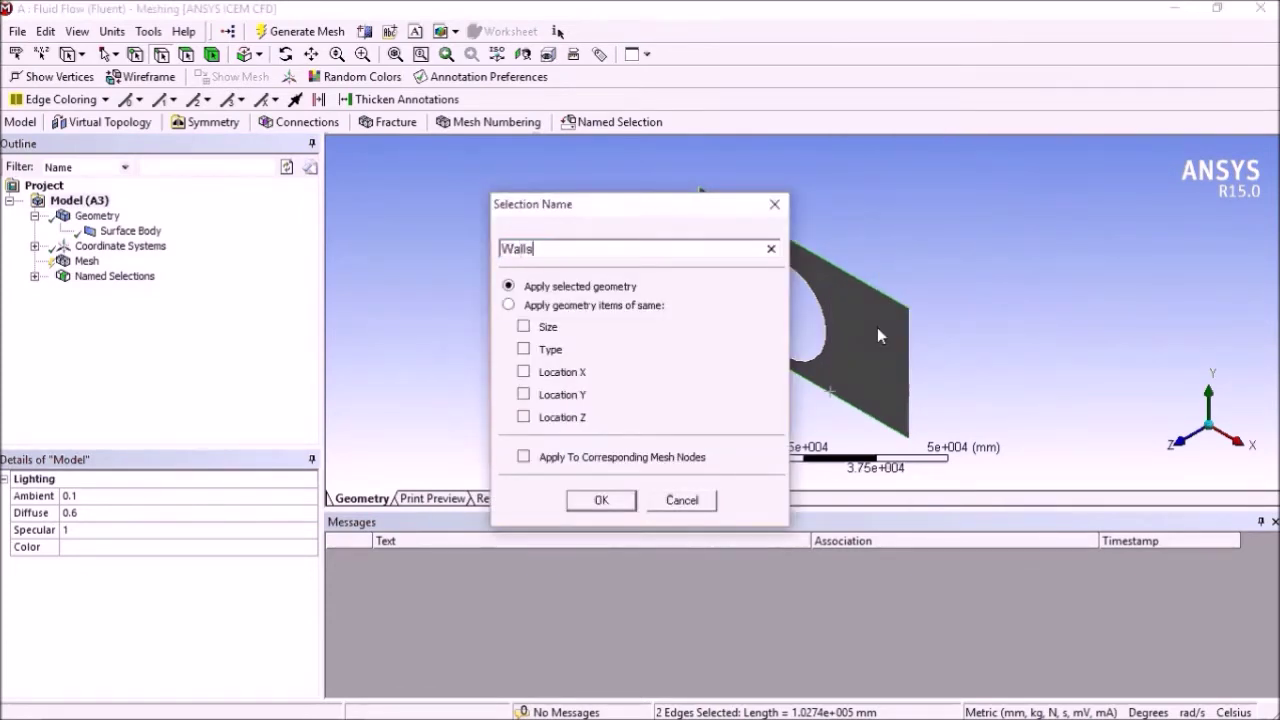
text(alls)
key(Return)
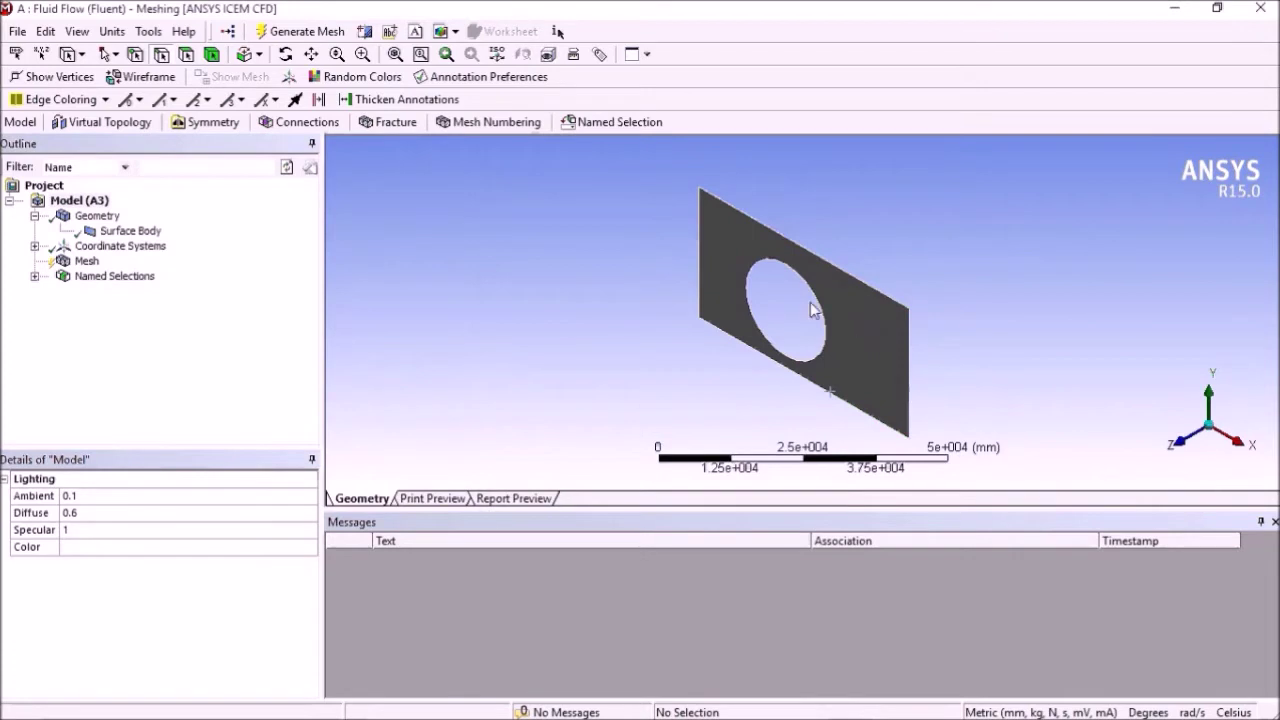
- Create a named selection "Sph" on the circular hole's edge and expand the list of named selections
click(826, 316)
right_click(827, 317)
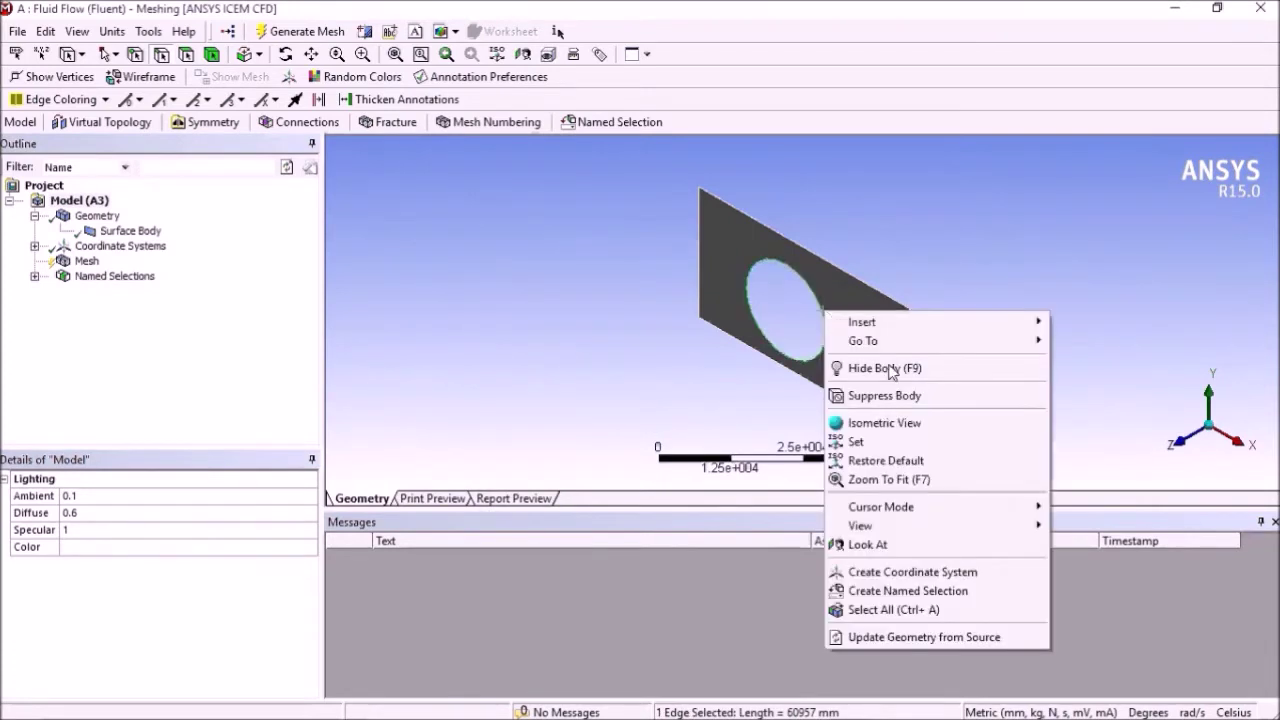
click(886, 594)
text(Sph)
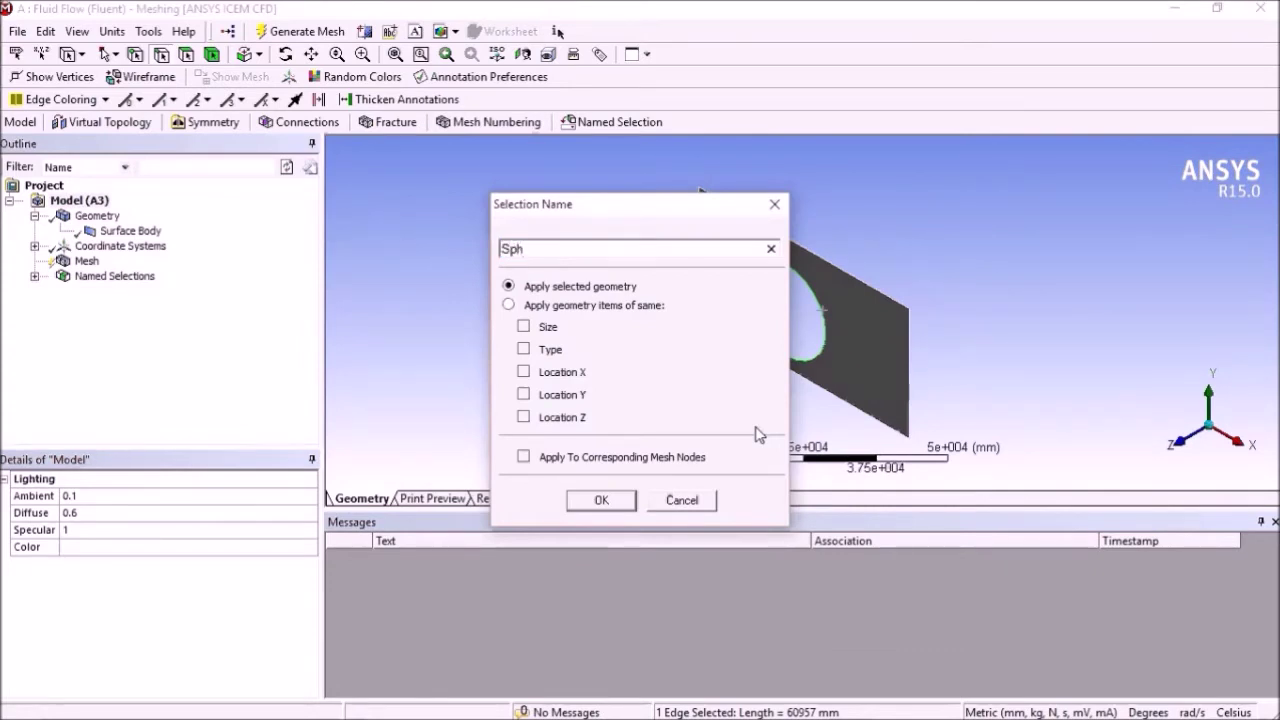
key(Return)
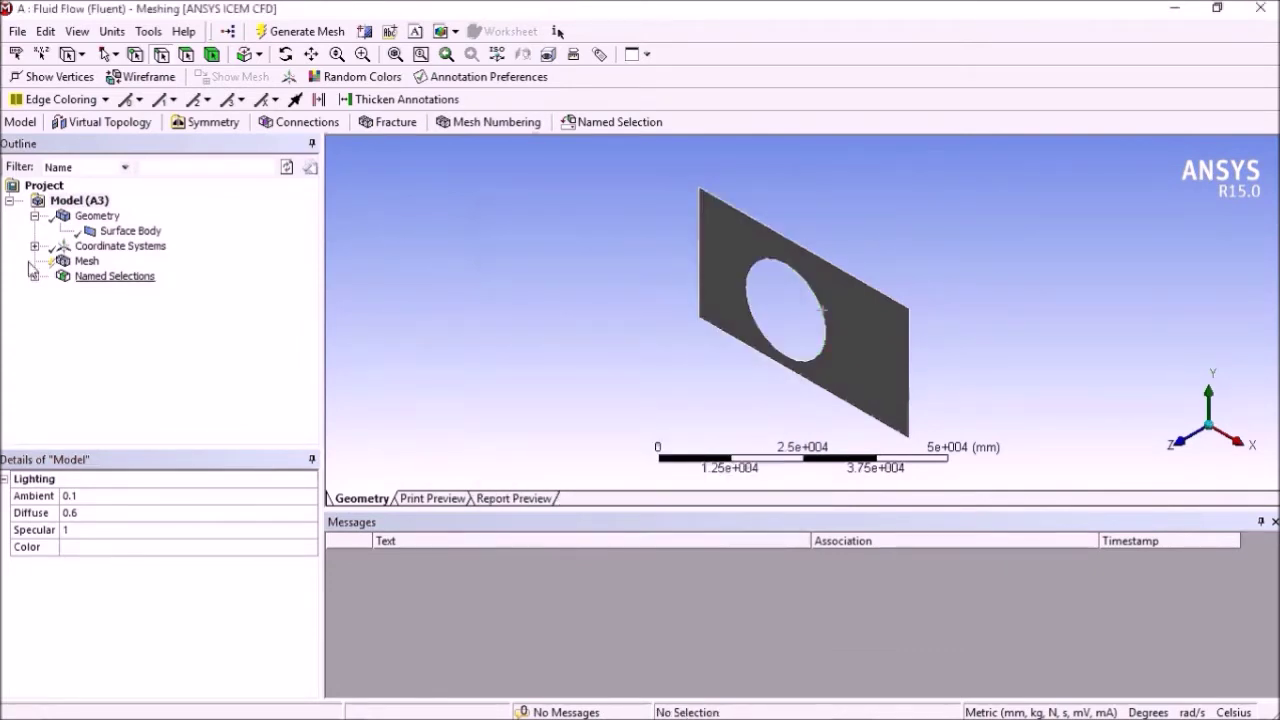
click(34, 276)
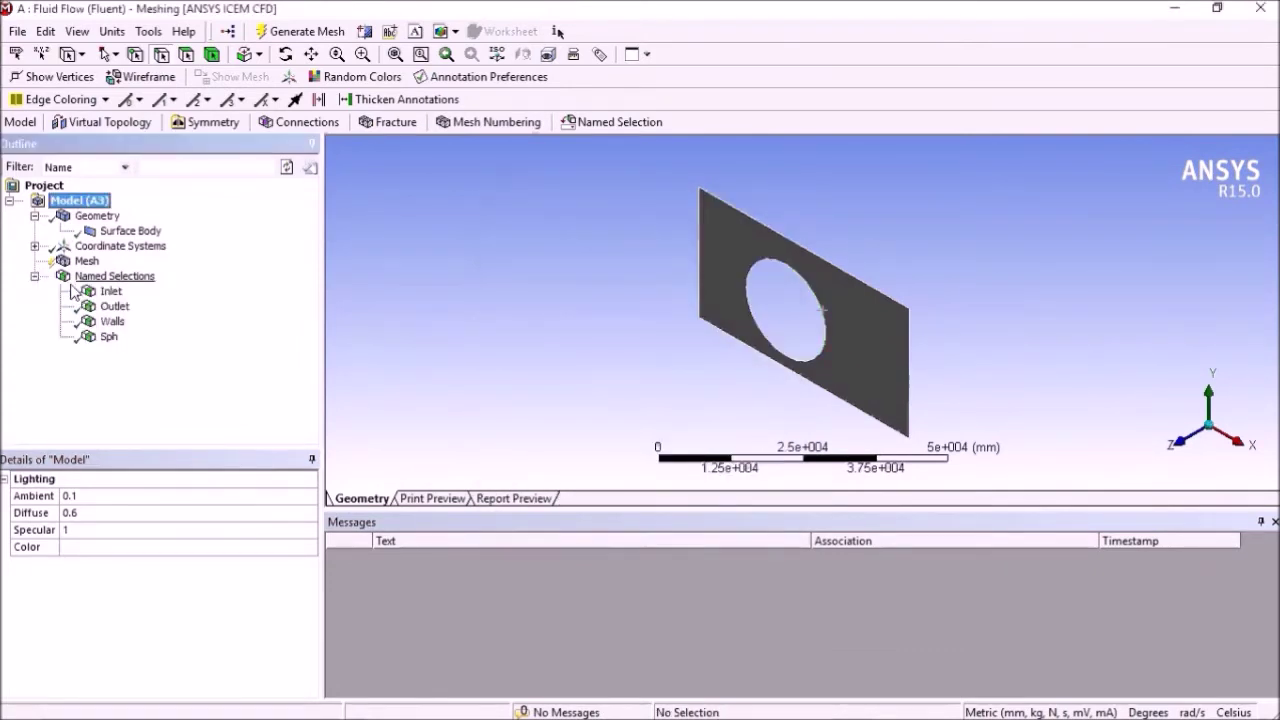
- Review the Inlet, Outlet and Walls named selections one after another
click(110, 291)
click(115, 306)
click(113, 321)
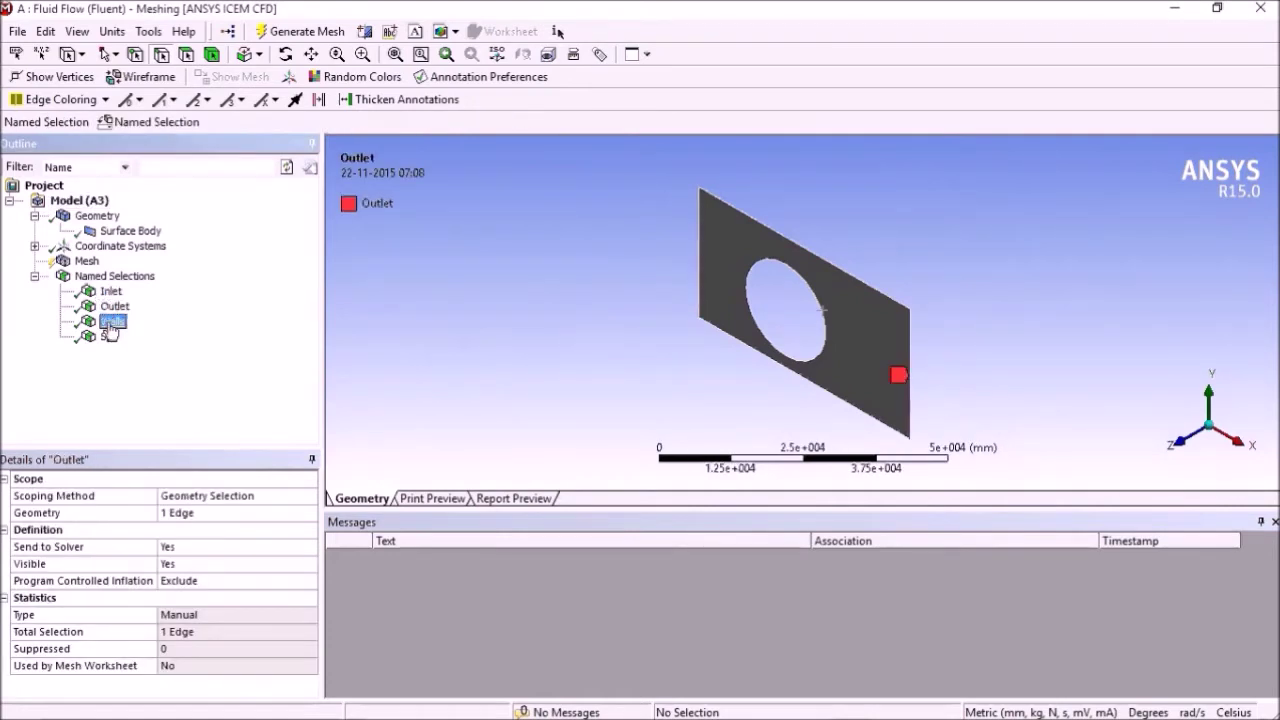
- Set the Relevance Center to Fine in the mesh sizing settings
drag(110, 337, 87, 264)
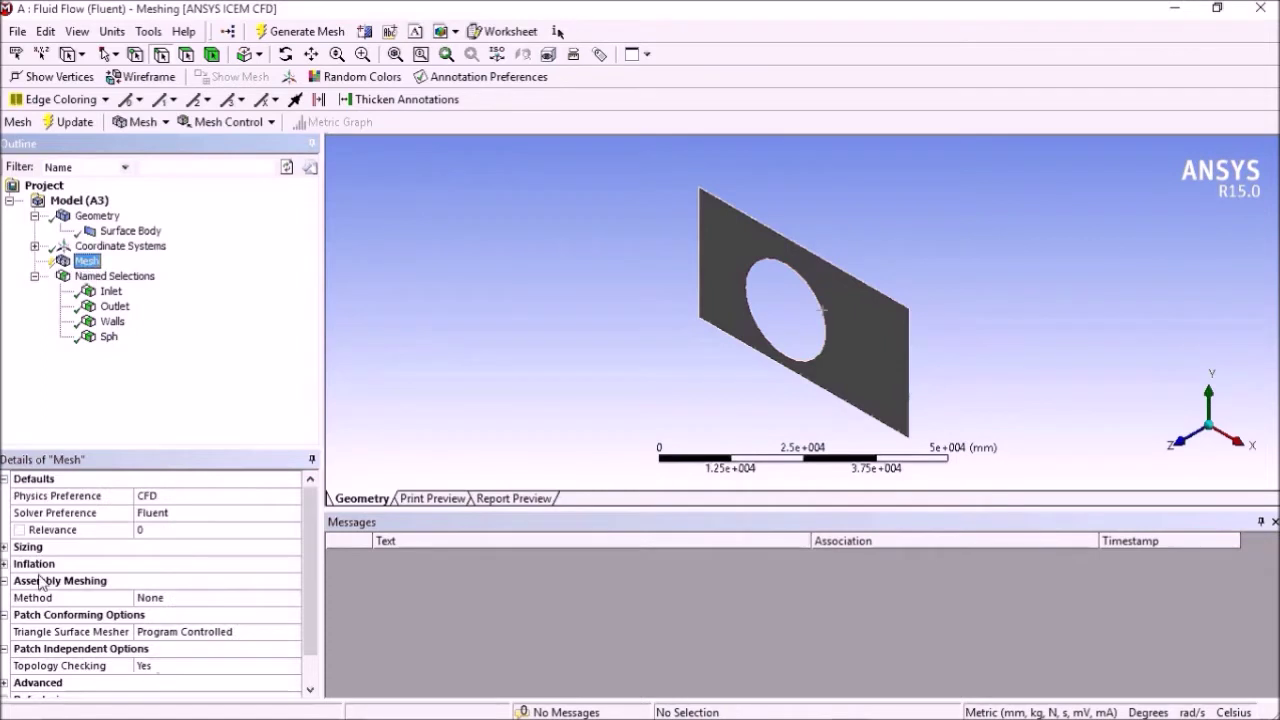
click(5, 548)
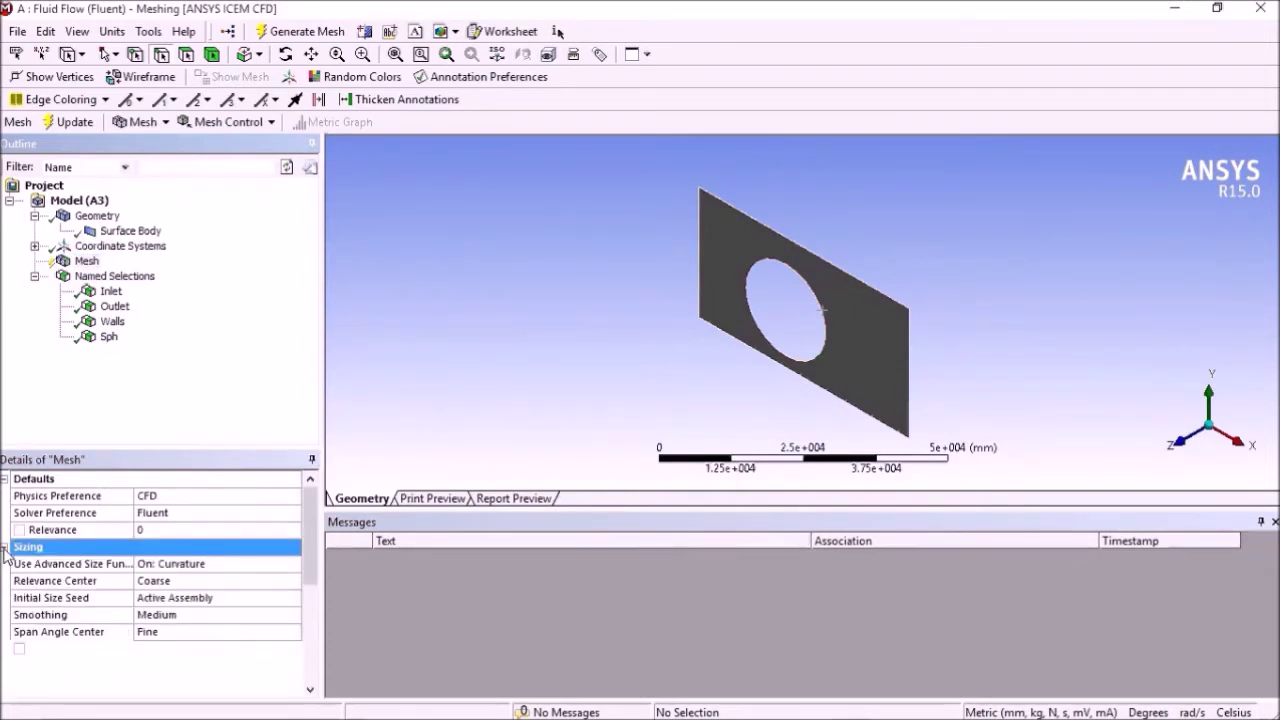
click(219, 583)
click(293, 580)
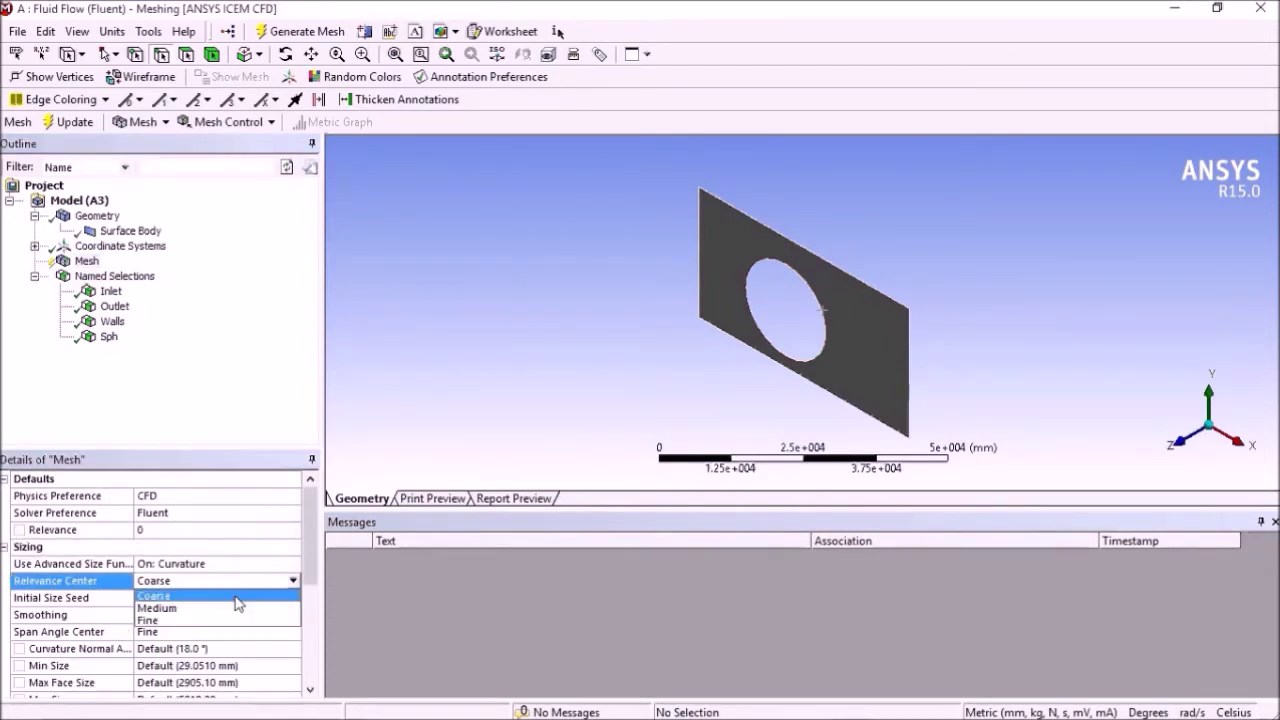
click(211, 622)
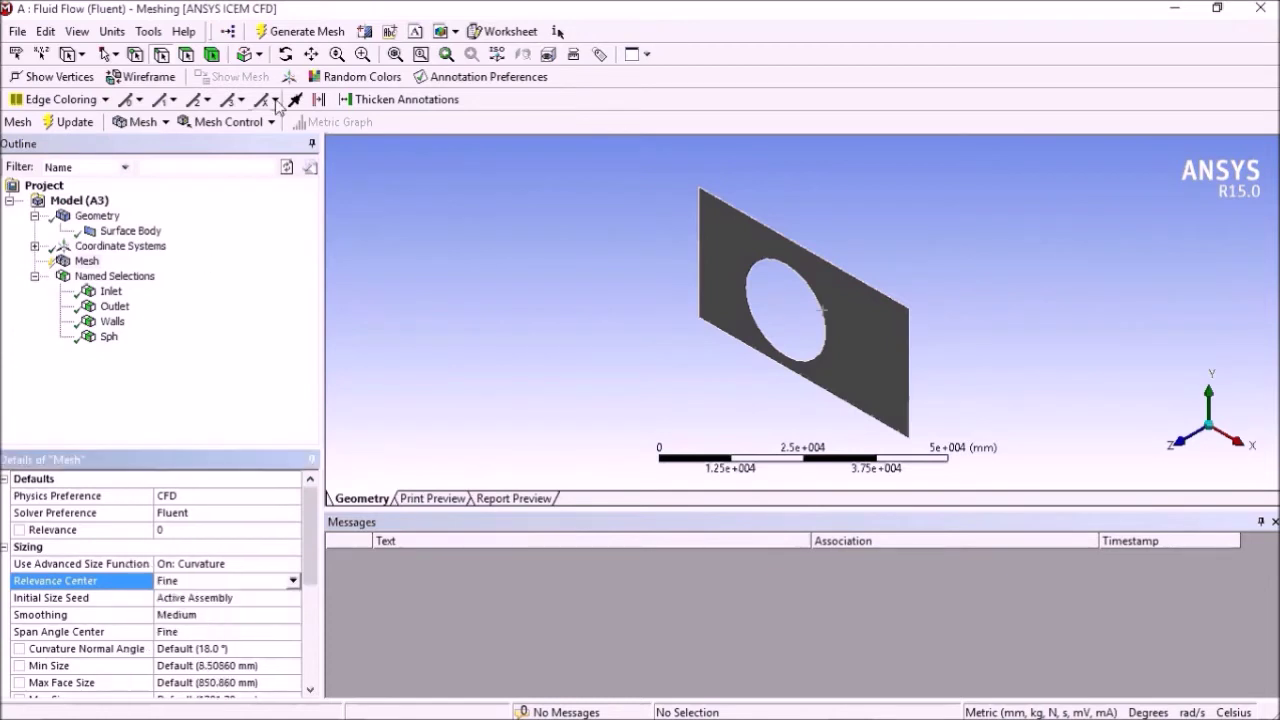
- Add an Inflation mesh control and scope its geometry to the rectangular surface body
click(255, 122)
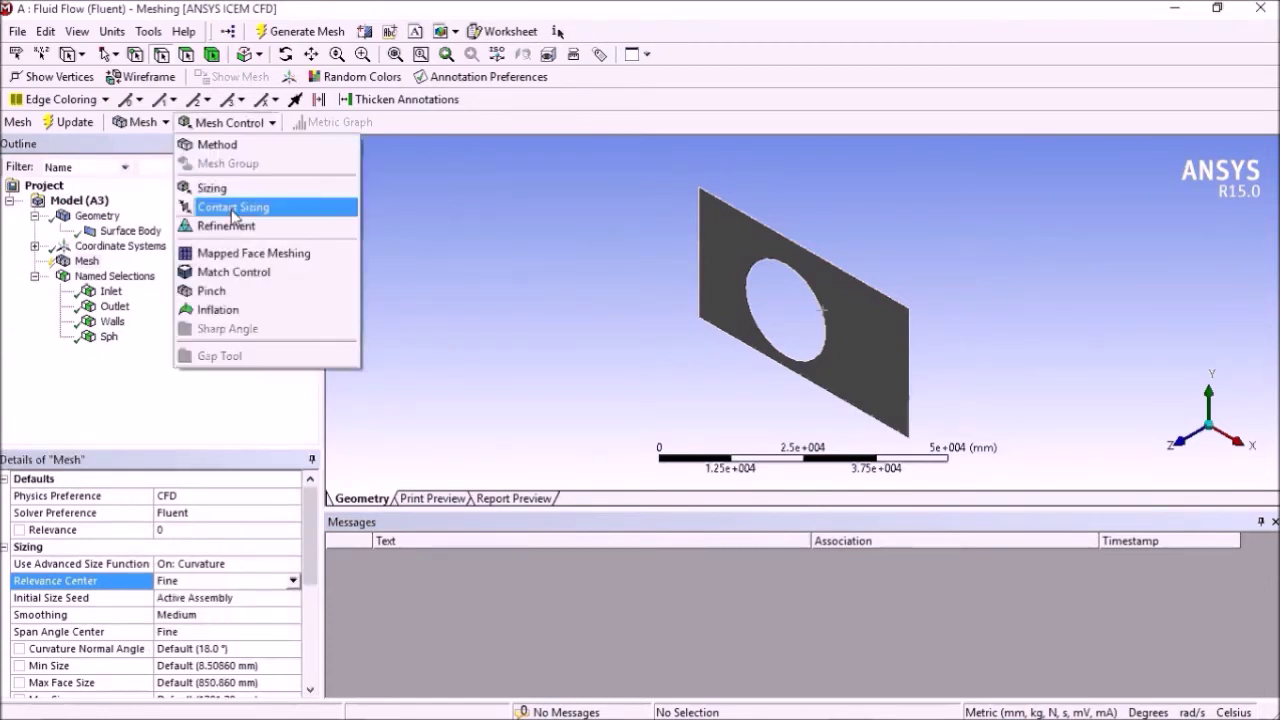
click(218, 309)
click(192, 515)
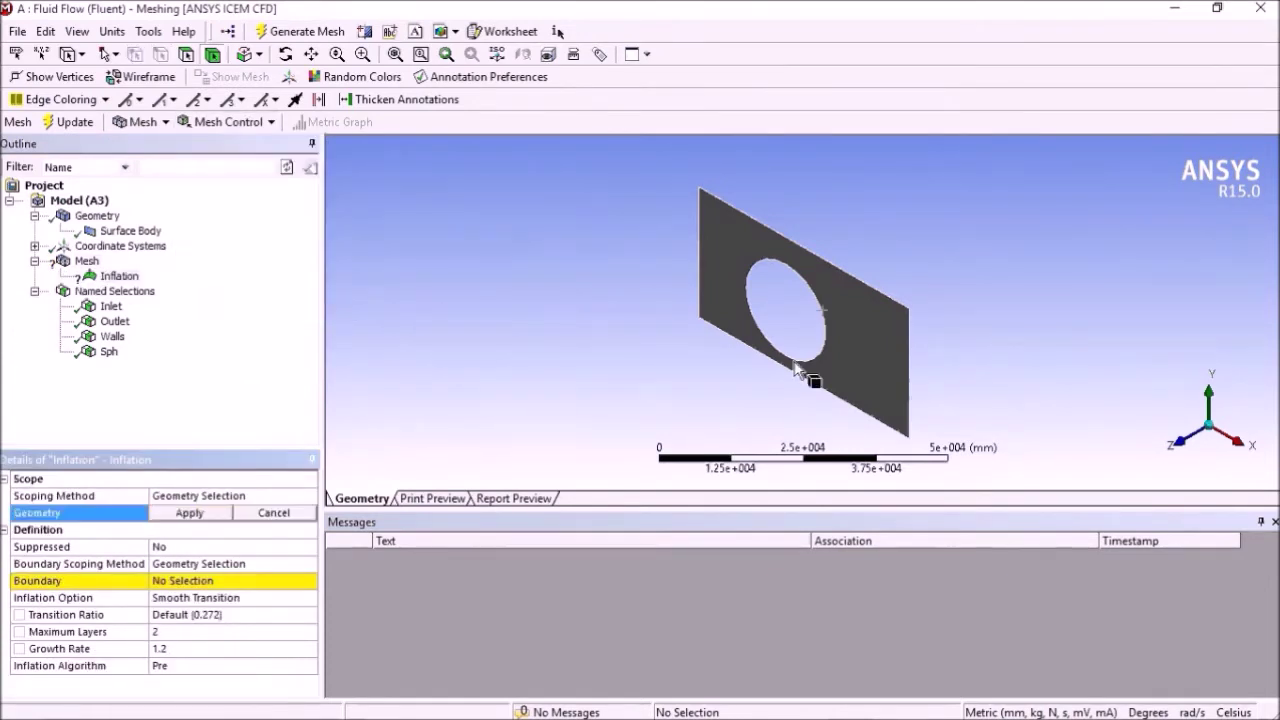
click(880, 343)
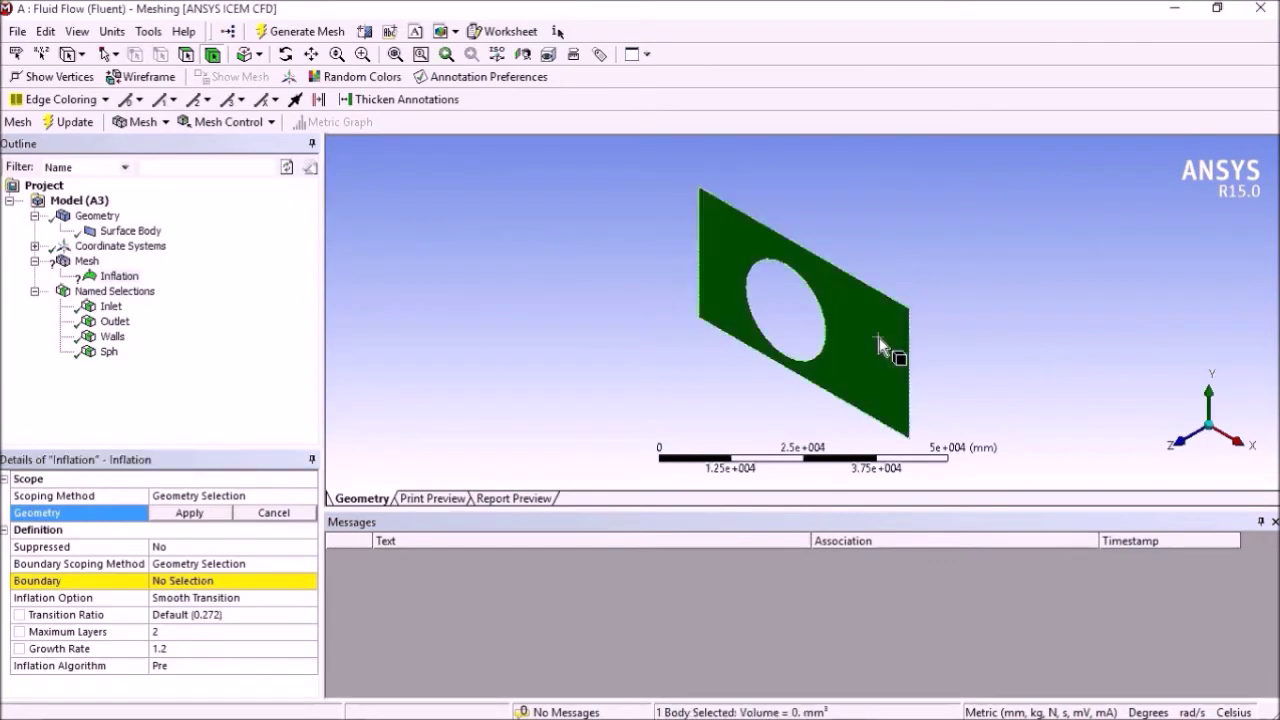
click(198, 584)
click(193, 515)
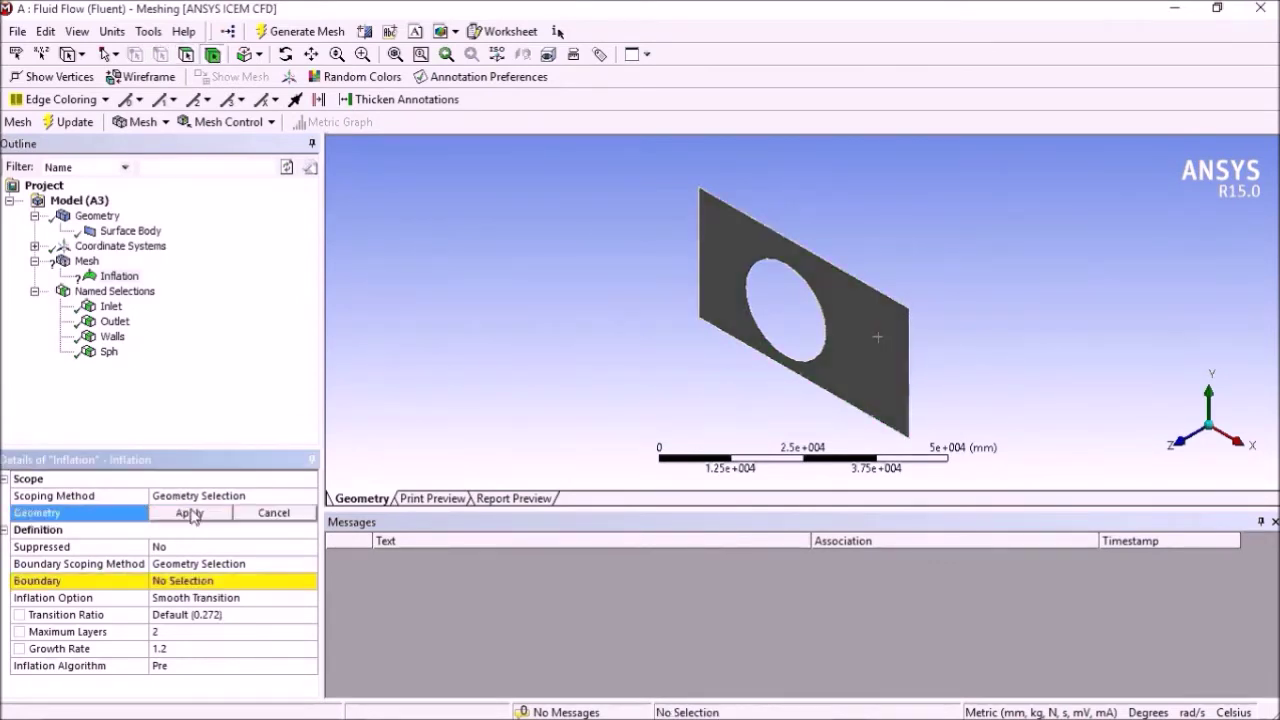
click(880, 374)
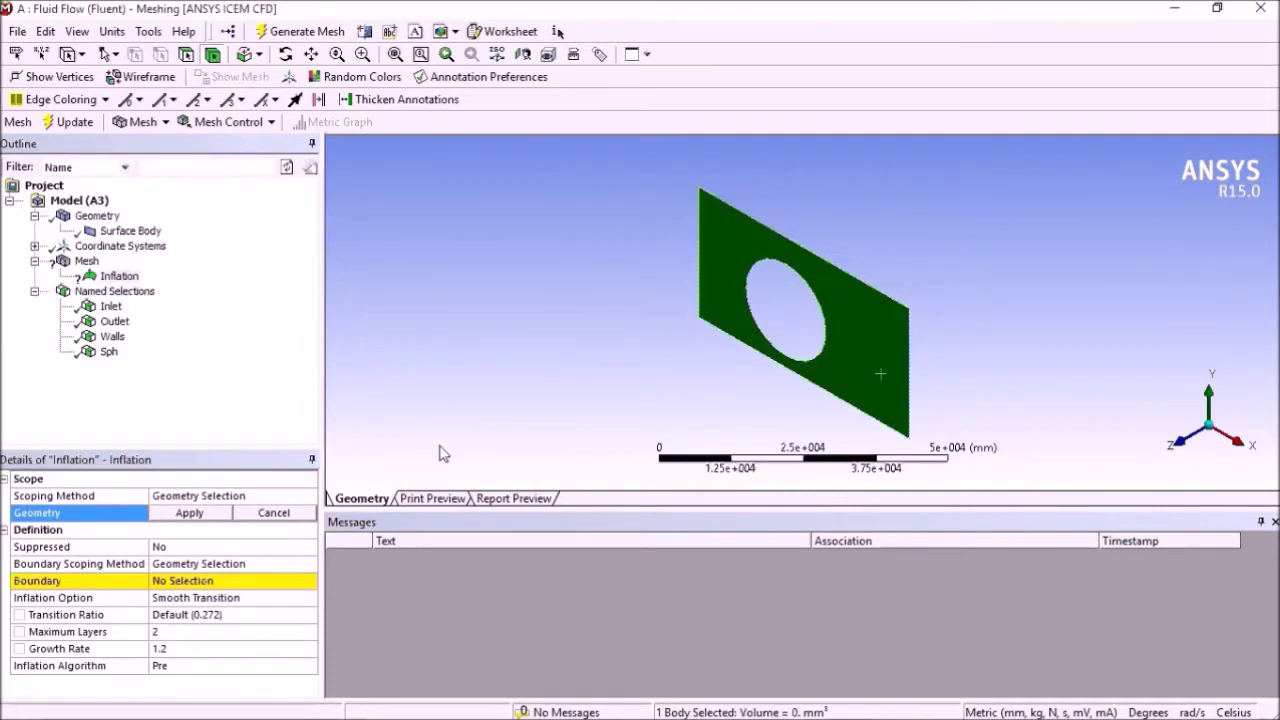
click(187, 513)
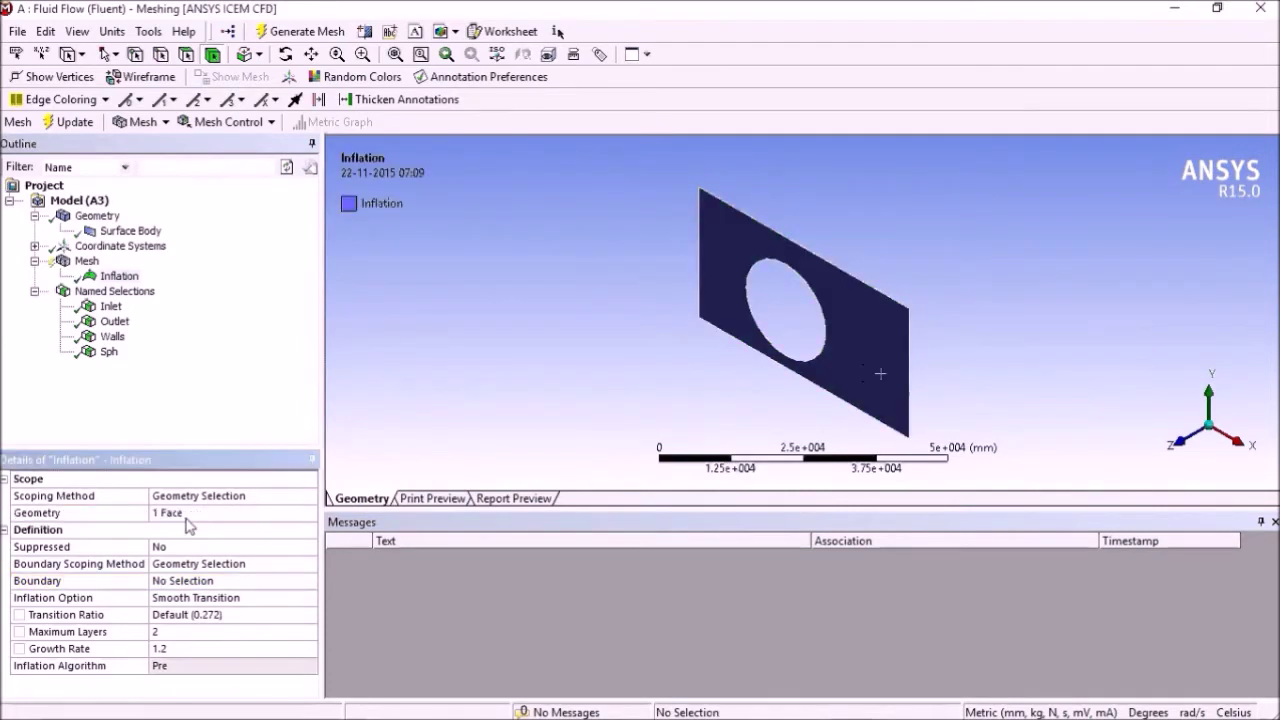
- Assign the circular hole's edge as the boundary of the inflation control
click(216, 582)
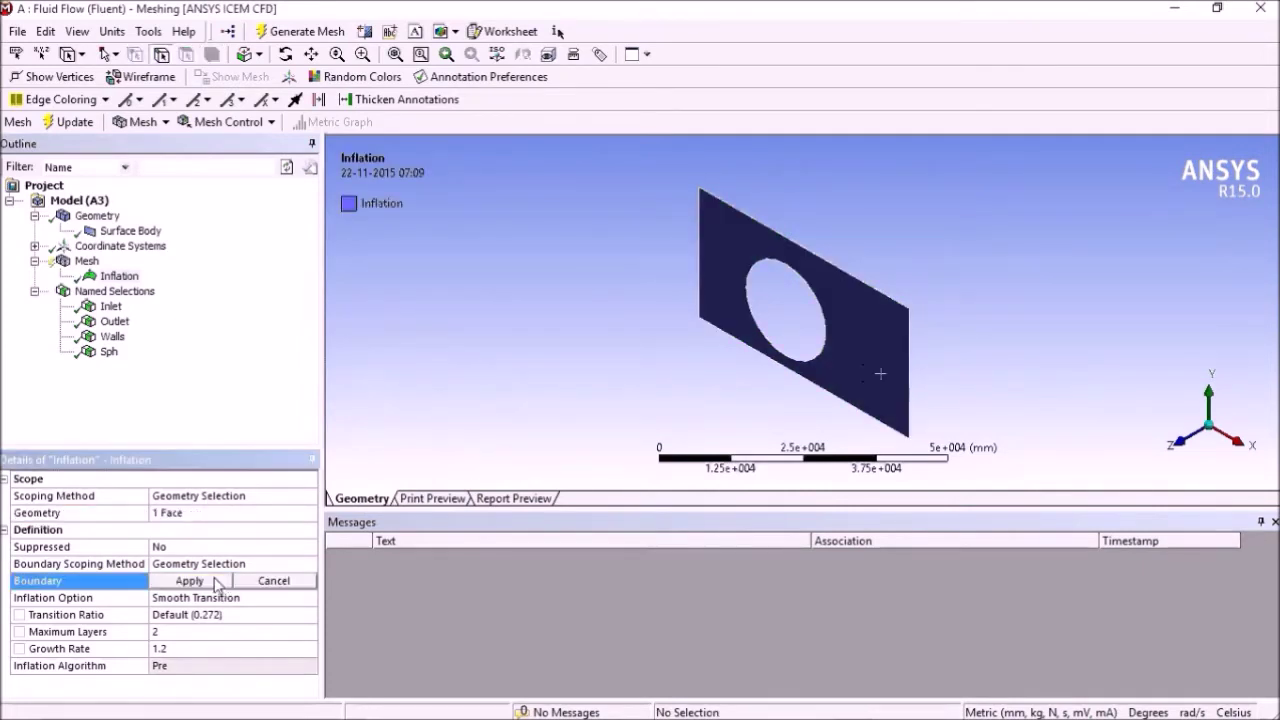
click(821, 318)
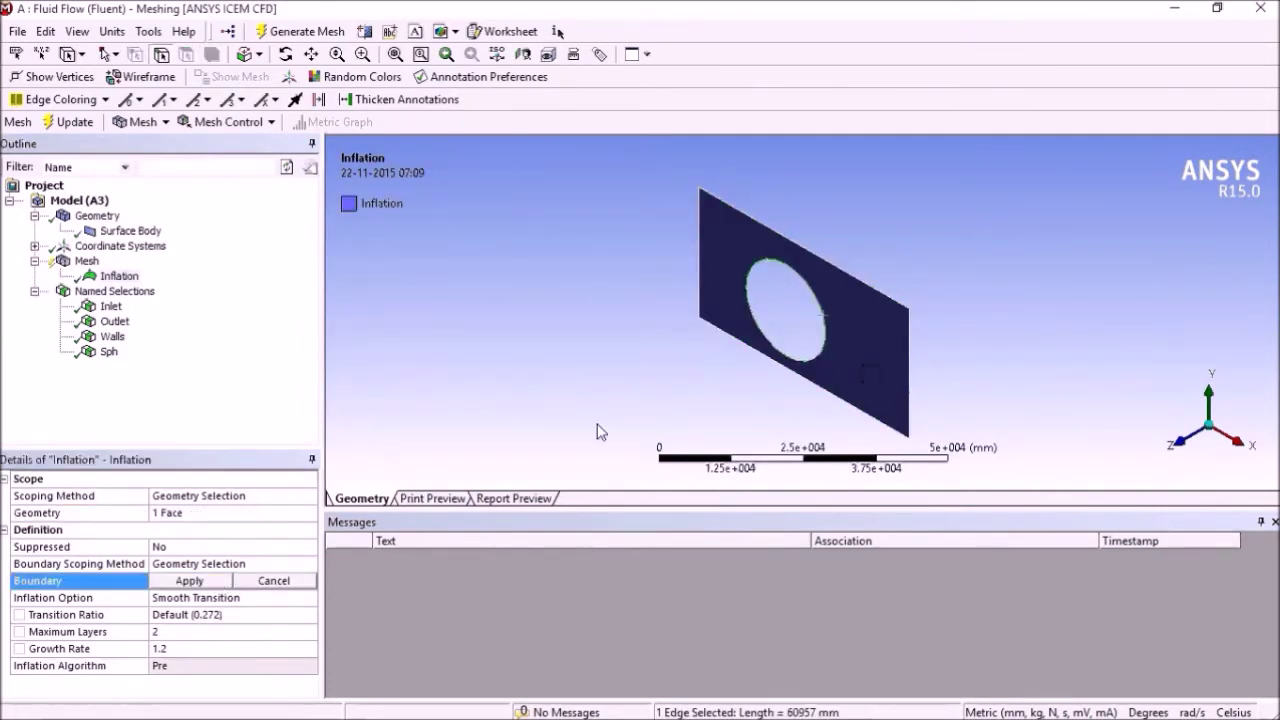
click(189, 581)
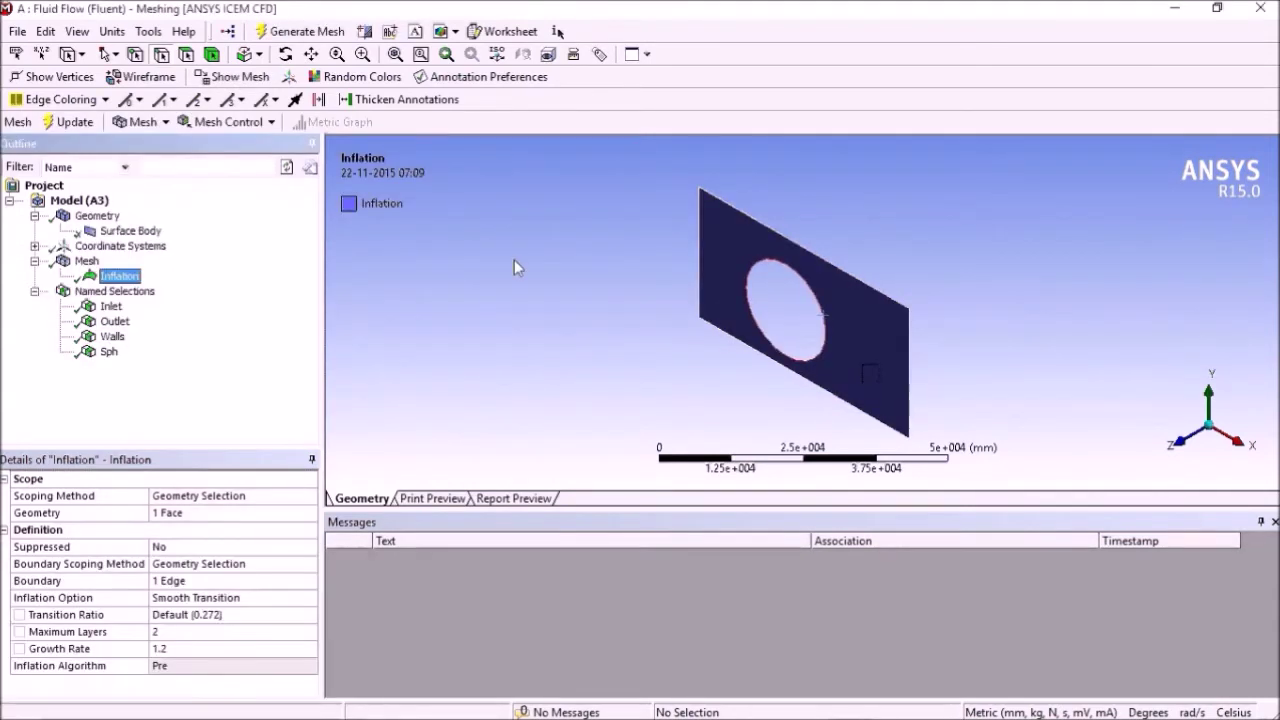
- Display the generated mesh, inspect it around the circular hole, and close the Meshing application
click(86, 261)
middle_drag(966, 294, 990, 240)
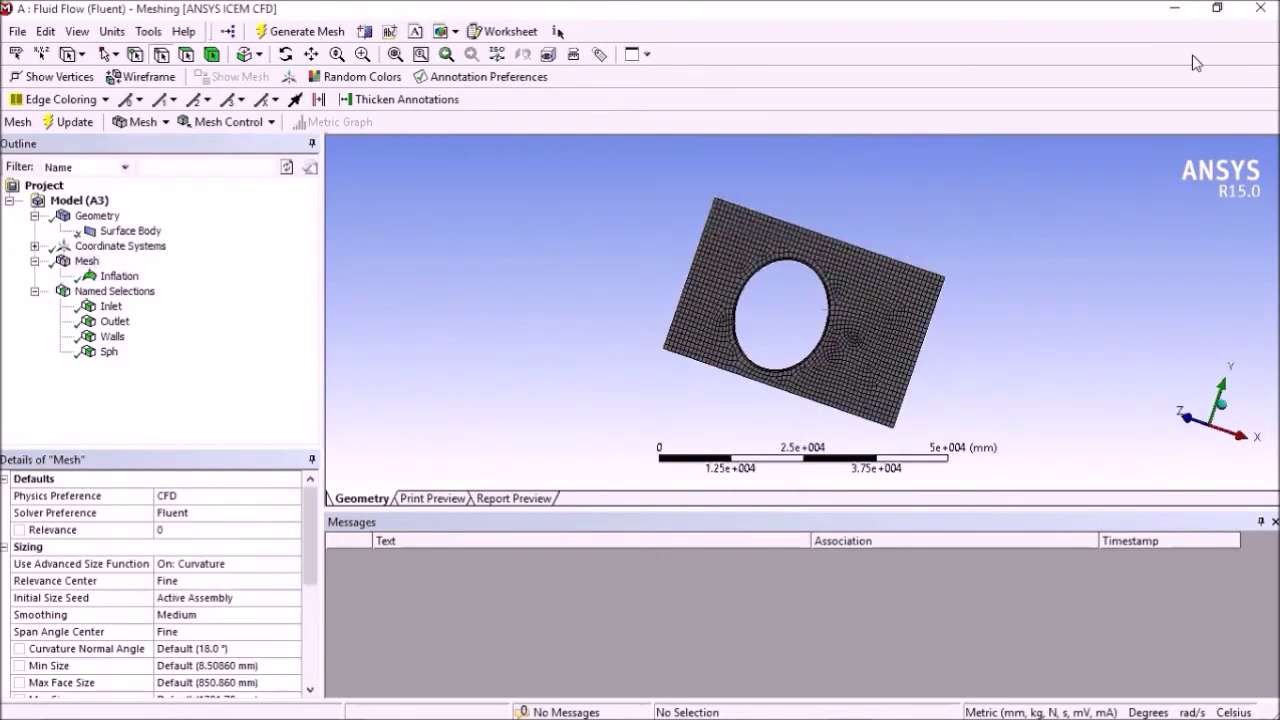
click(1260, 8)
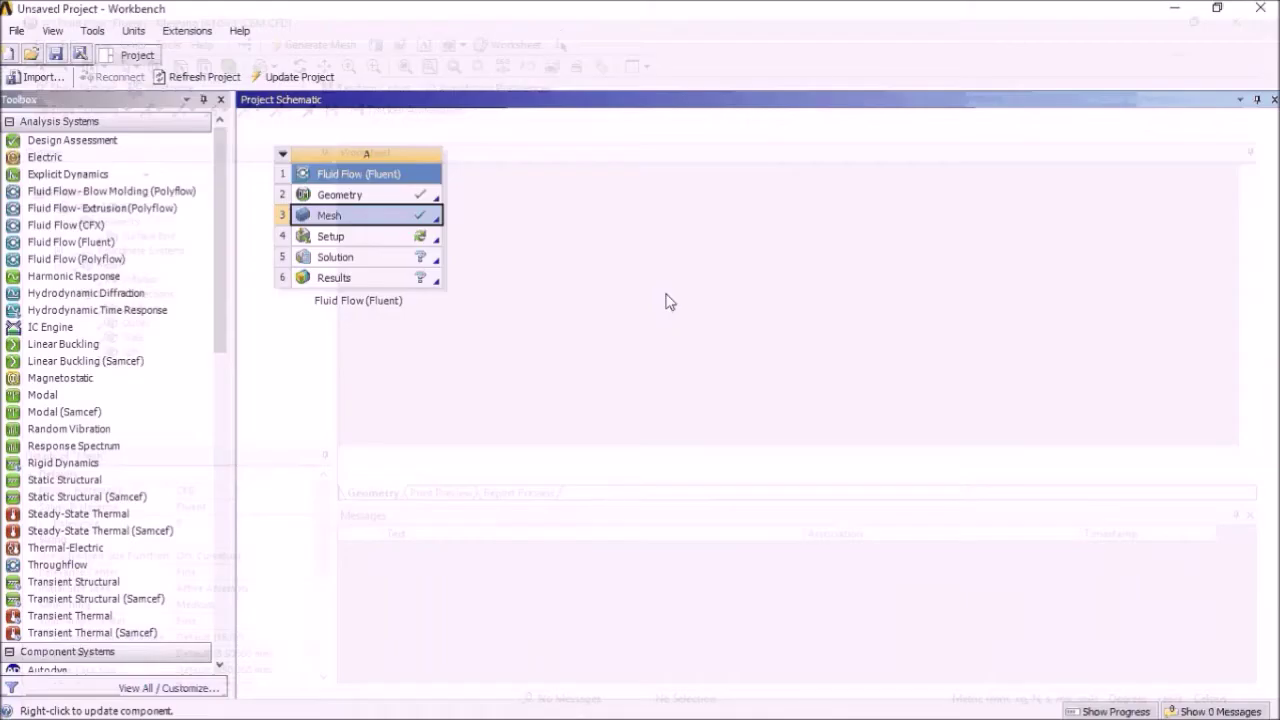
- Open the system's Setup component, launch Fluent in serial mode with double precision enabled, and maximize its window
double_click(342, 238)
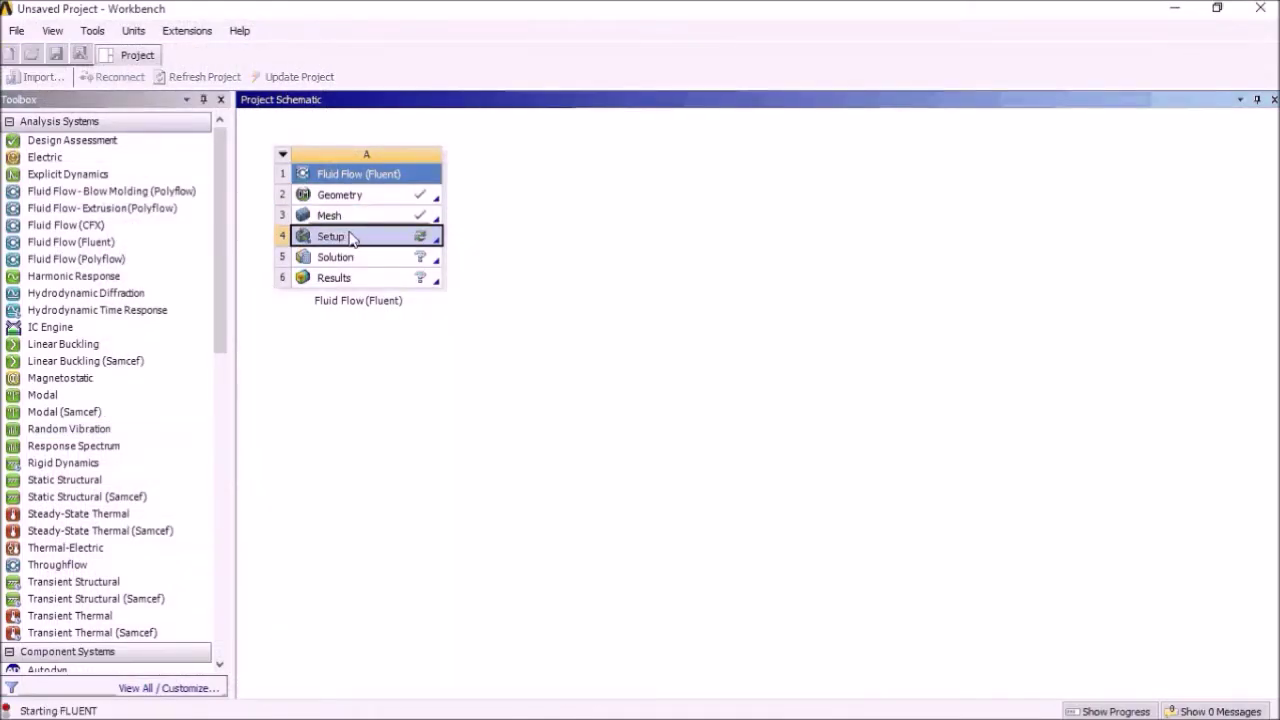
click(265, 130)
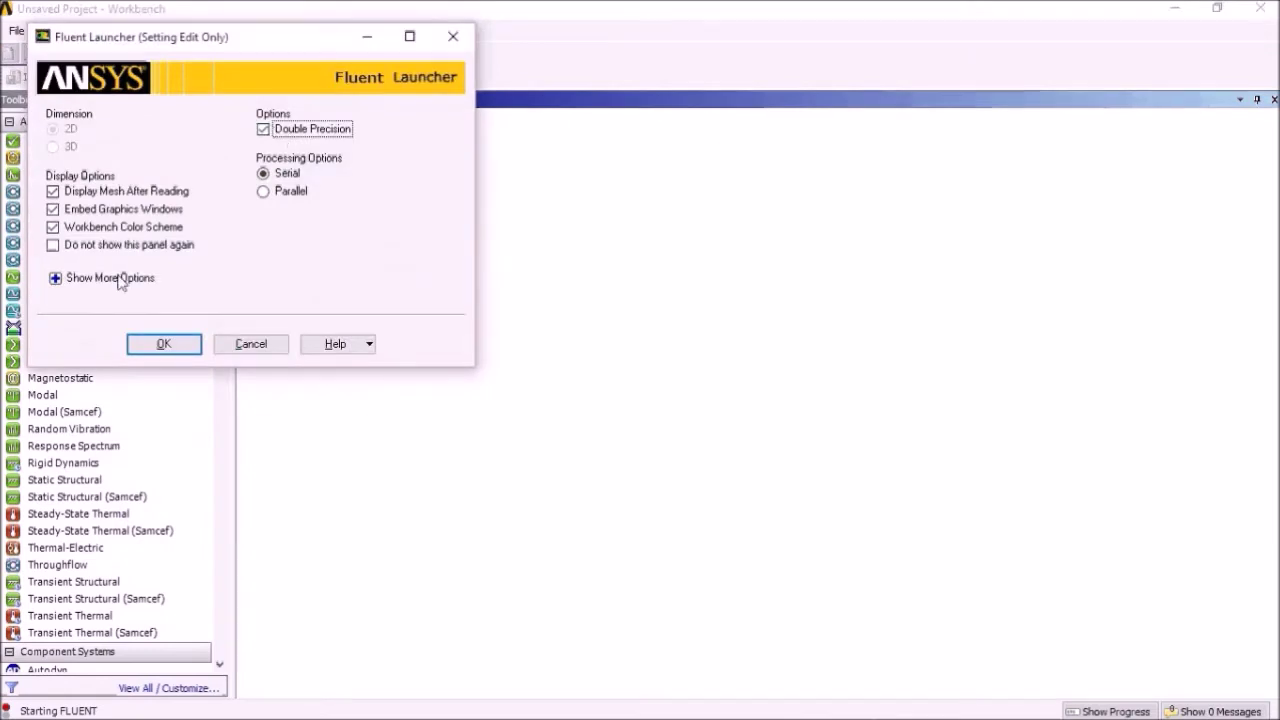
click(163, 343)
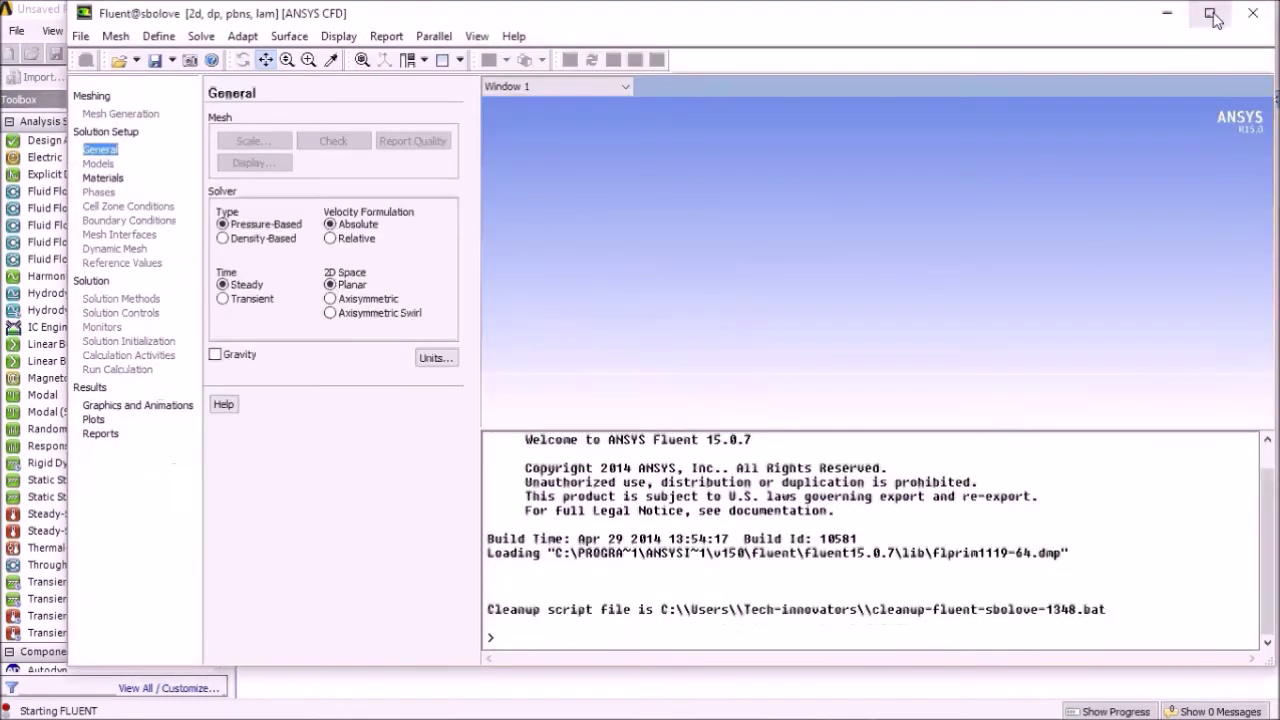
click(1211, 15)
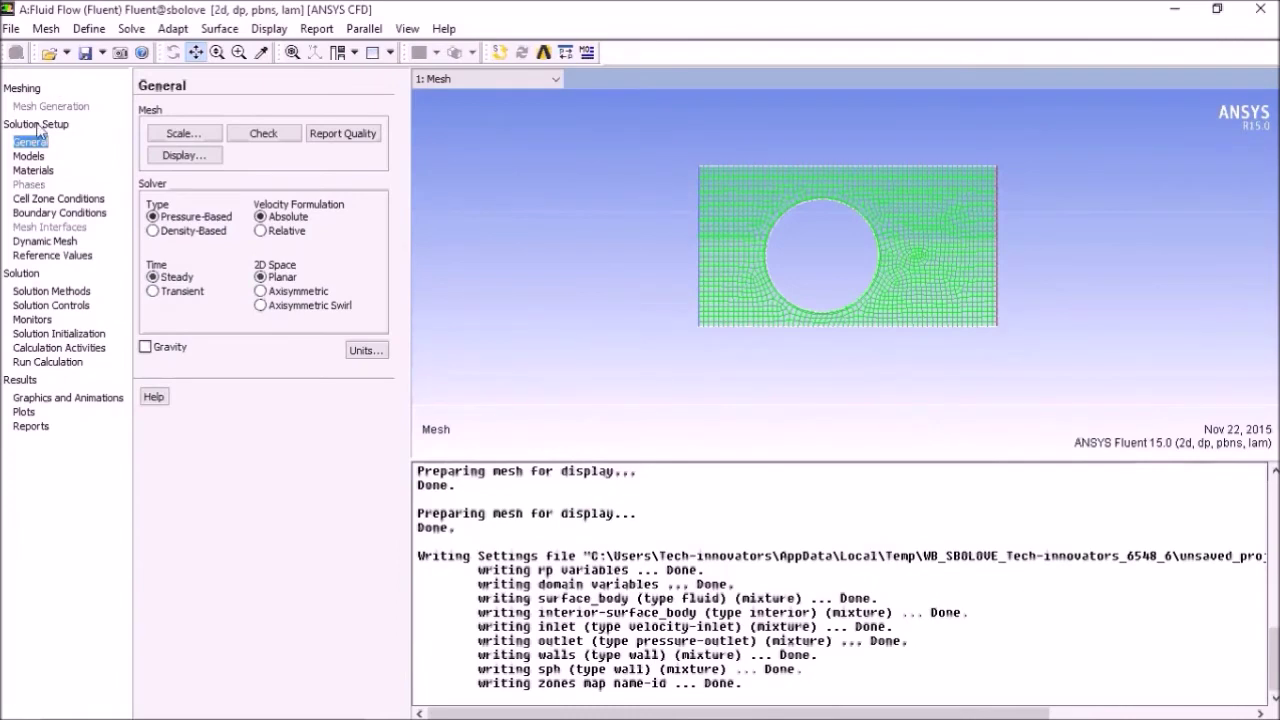
- Copy water-liquid (h2o<l>) from the Fluent database into the case's fluid materials and select it
click(30, 156)
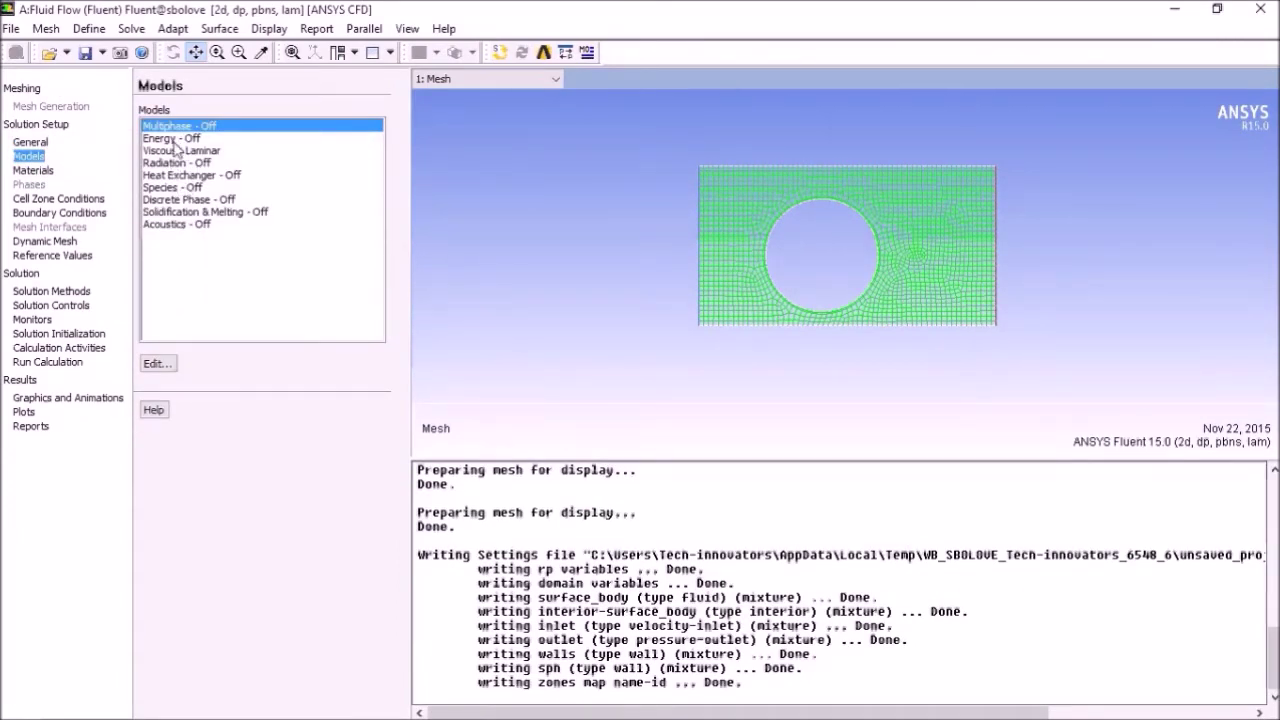
click(47, 172)
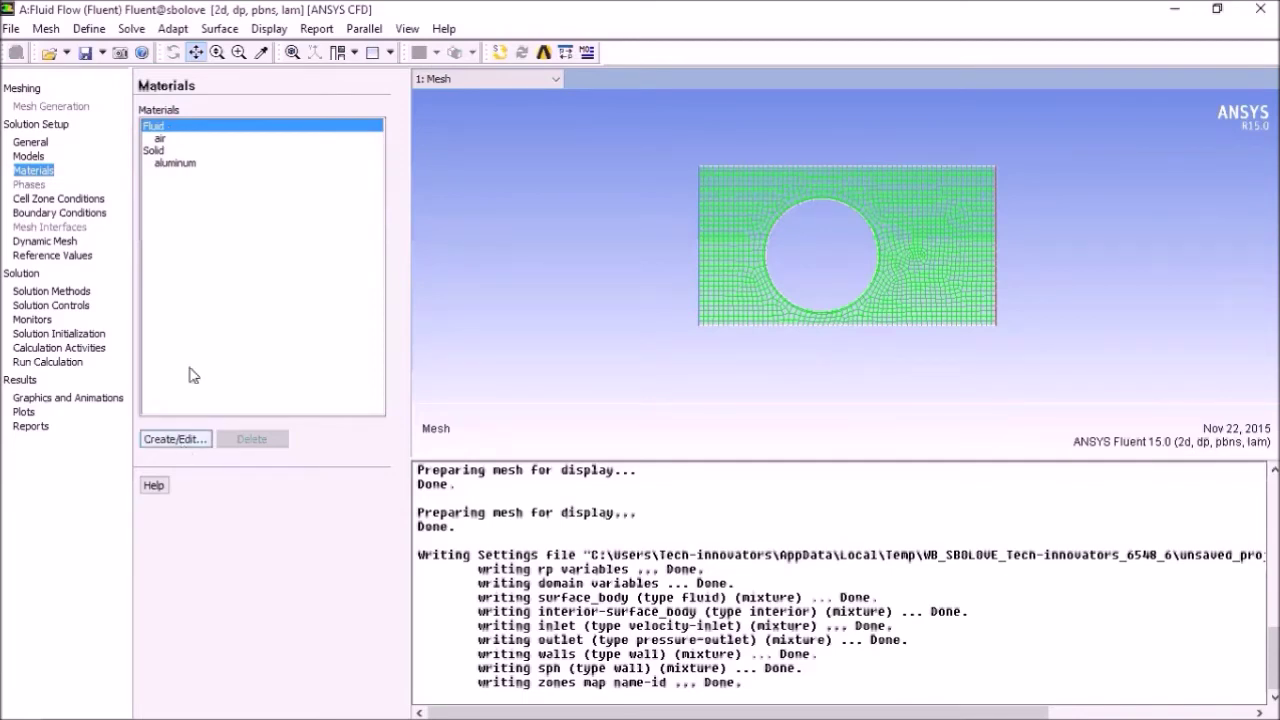
double_click(172, 138)
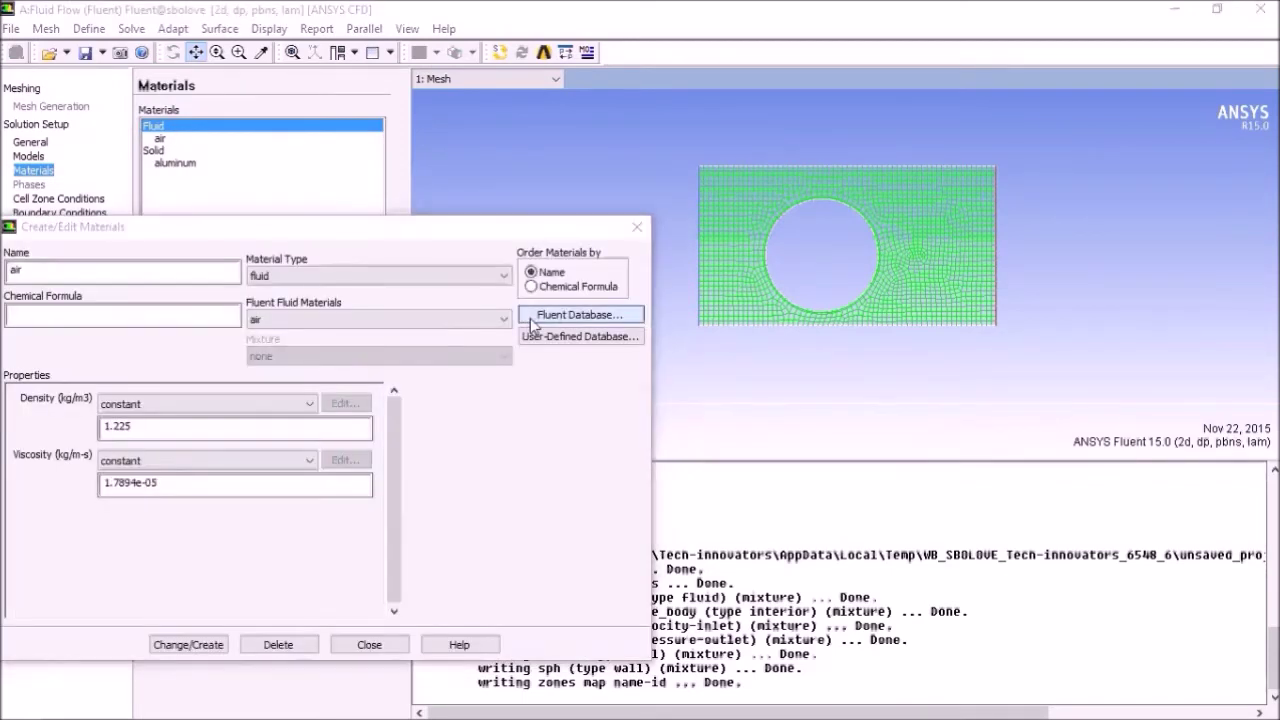
click(530, 320)
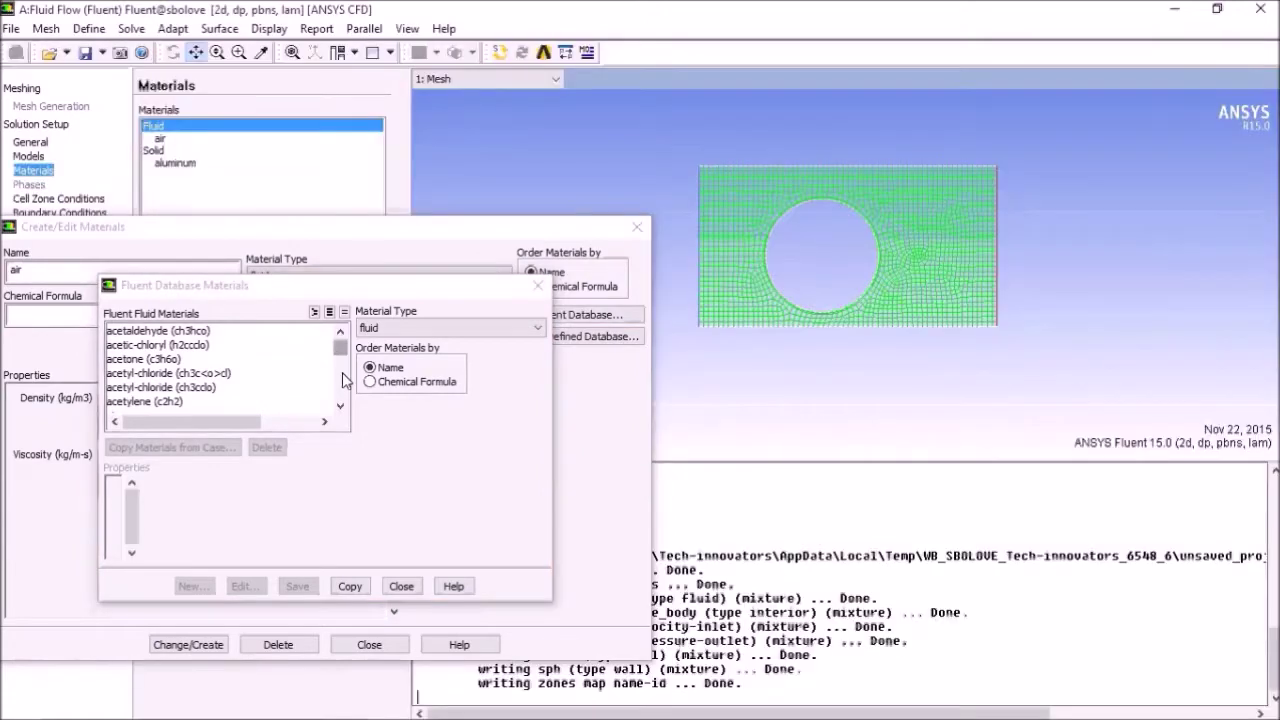
drag(340, 348, 339, 392)
click(193, 374)
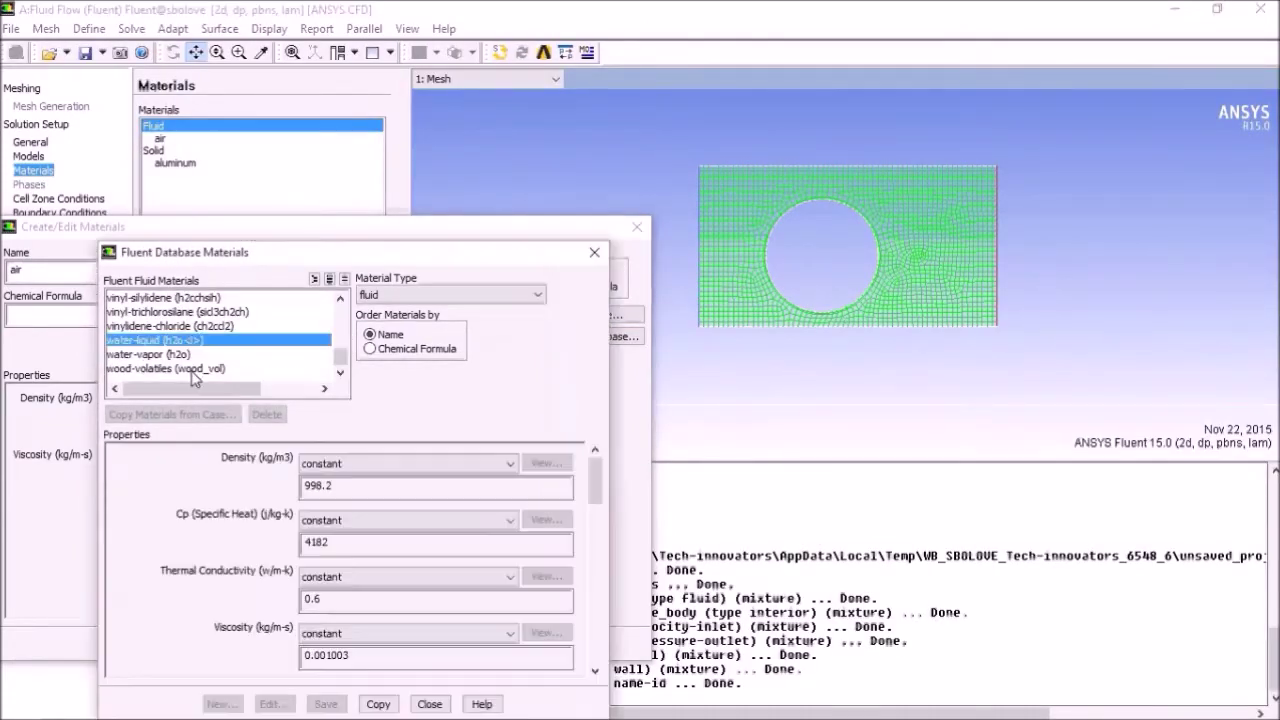
click(380, 704)
click(429, 704)
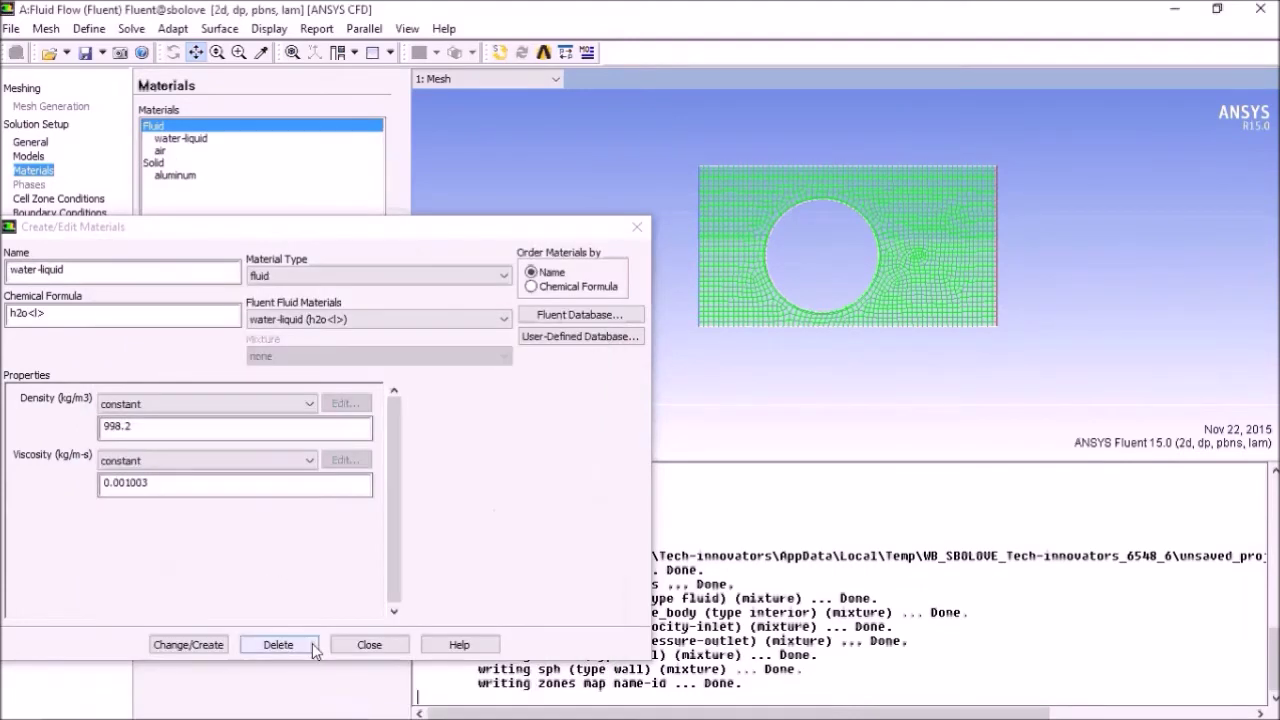
click(369, 646)
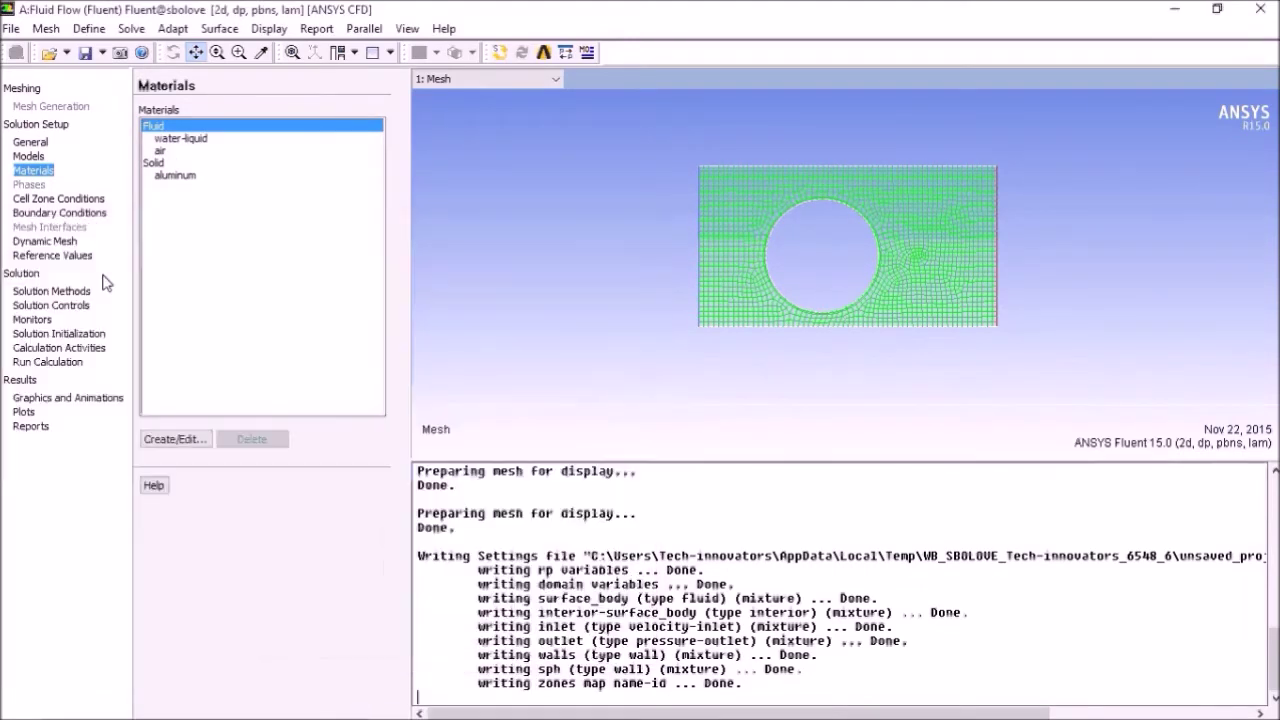
click(180, 138)
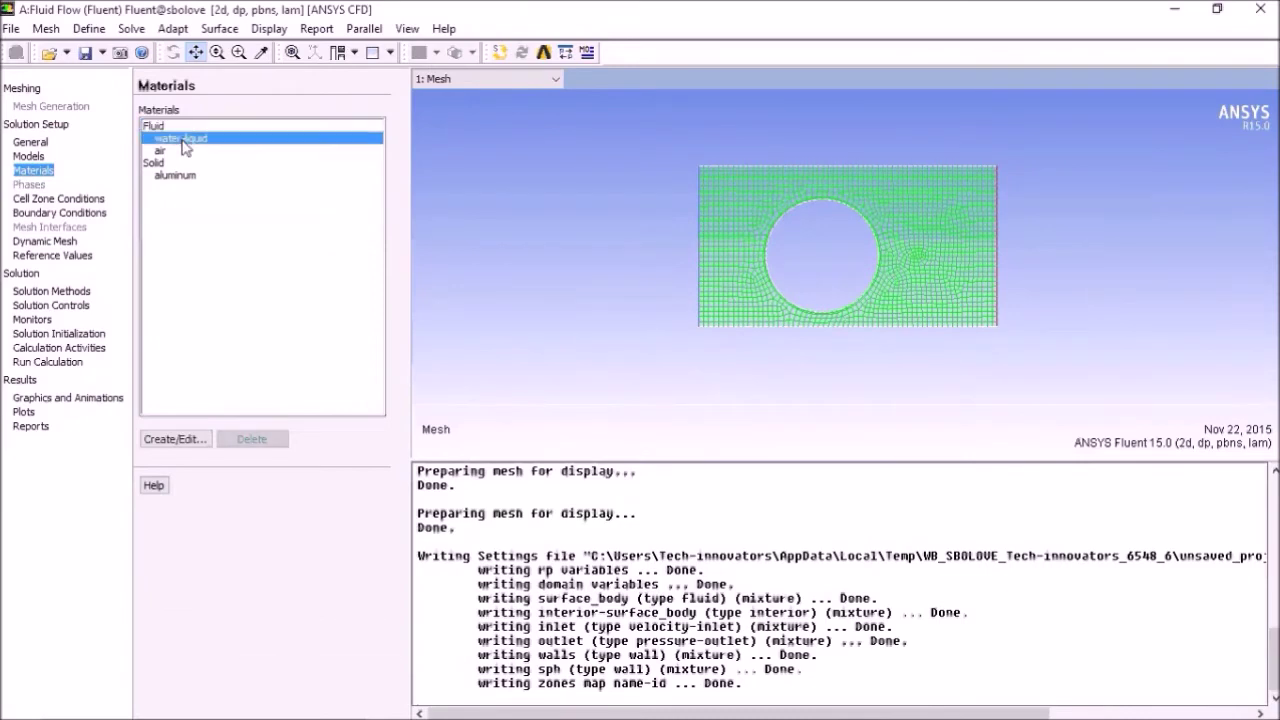
- Set the velocity magnitude of the inlet boundary to 3 m/s
click(47, 213)
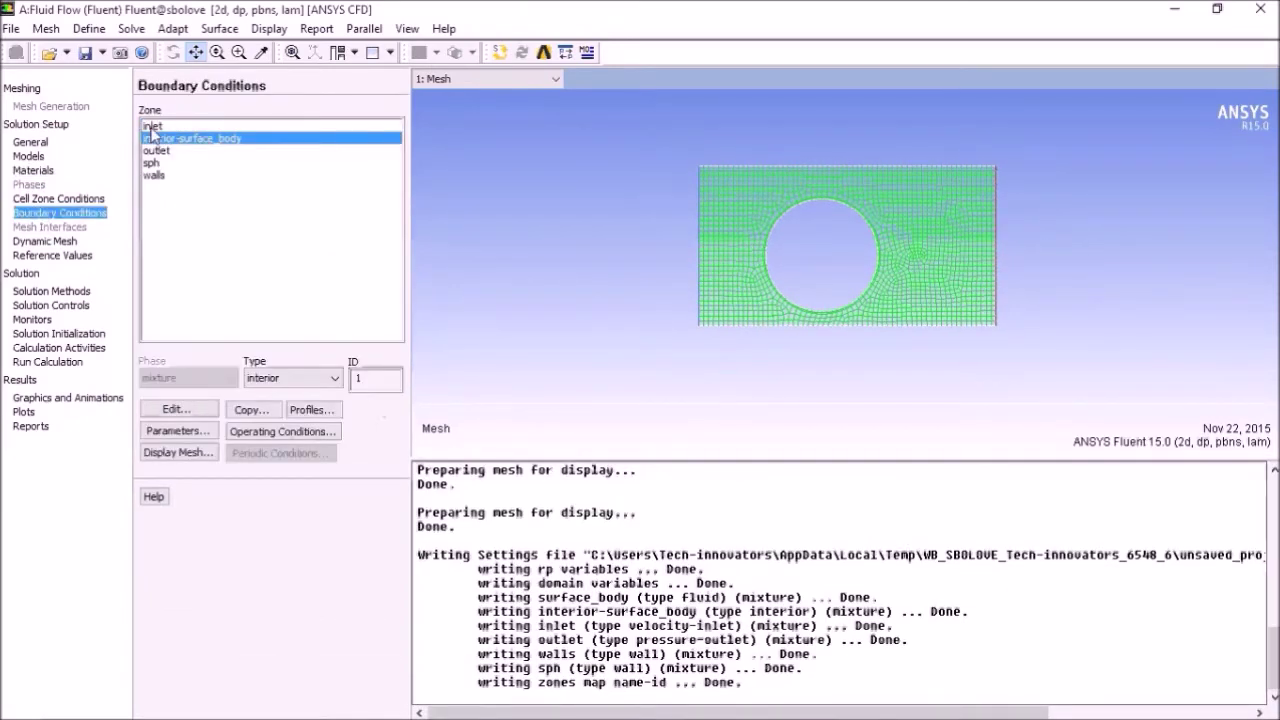
click(152, 127)
click(199, 409)
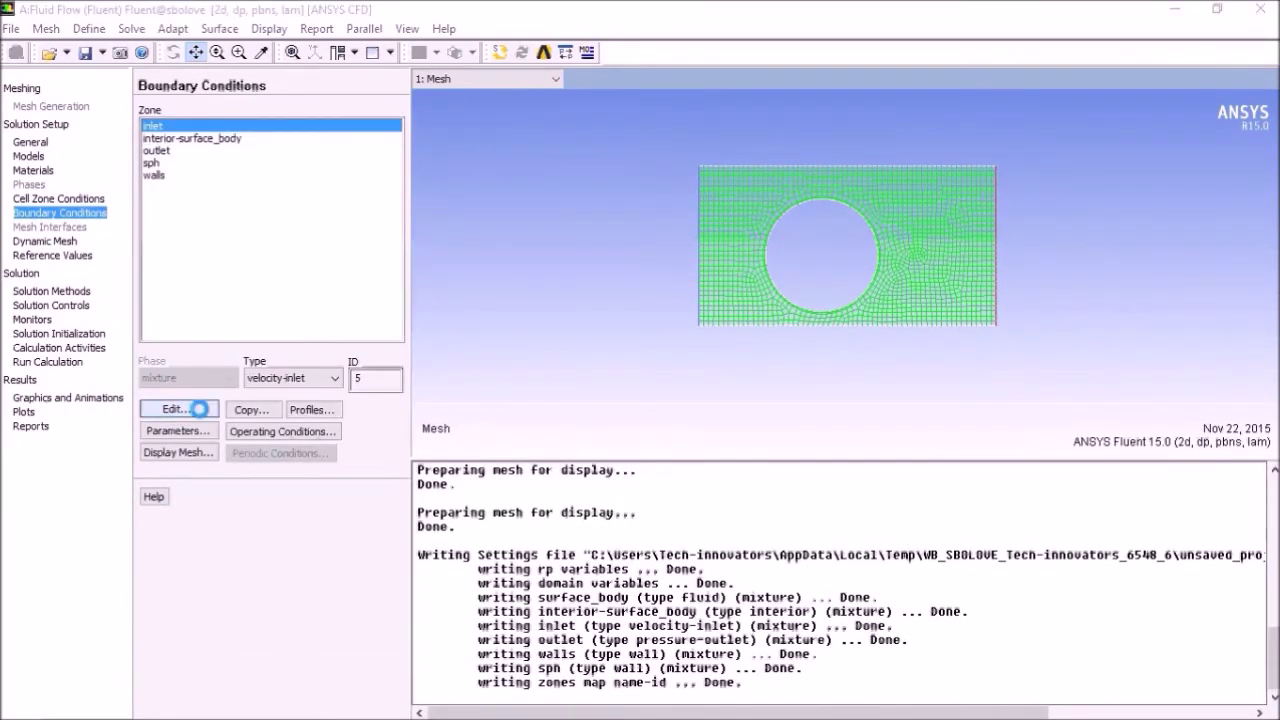
double_click(234, 446)
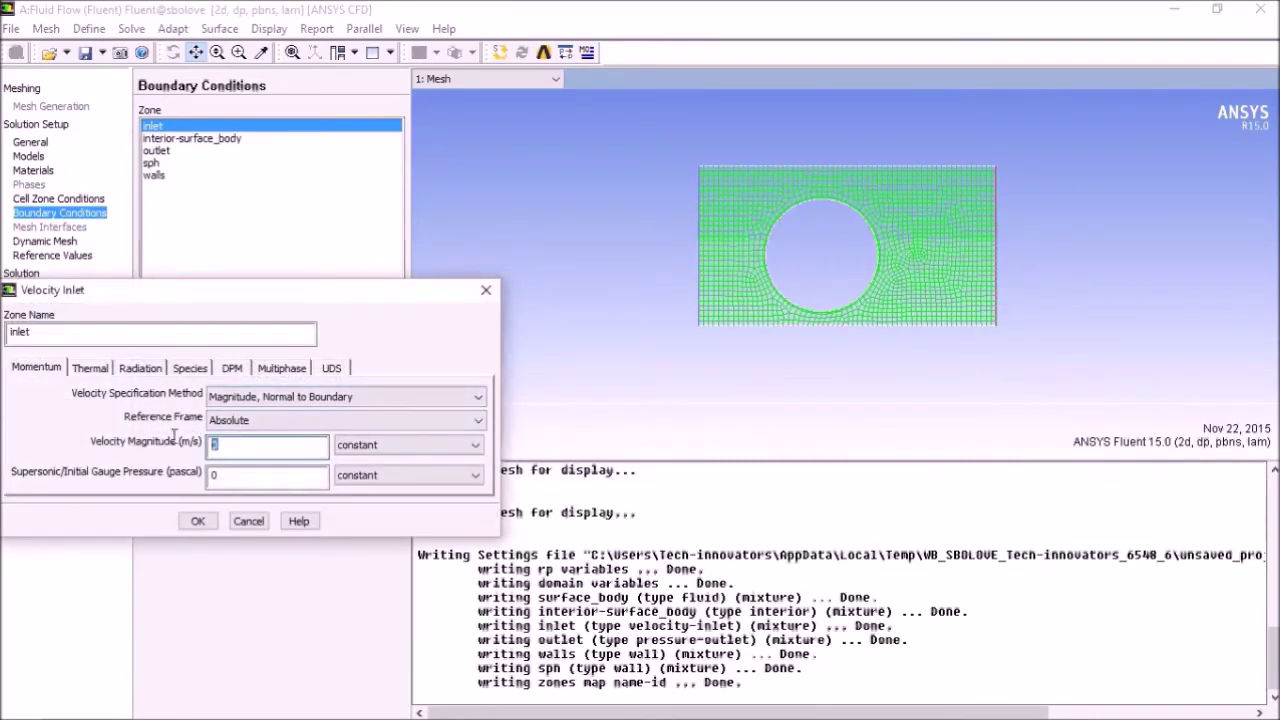
text(3)
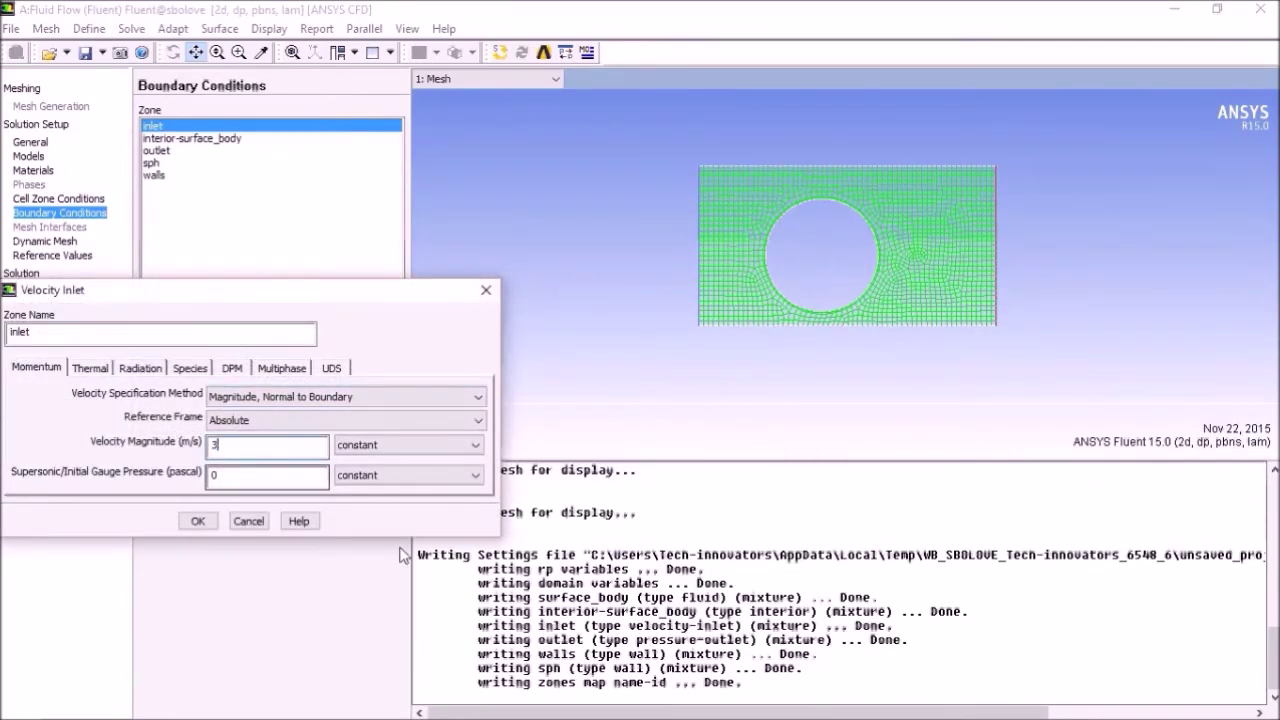
click(200, 521)
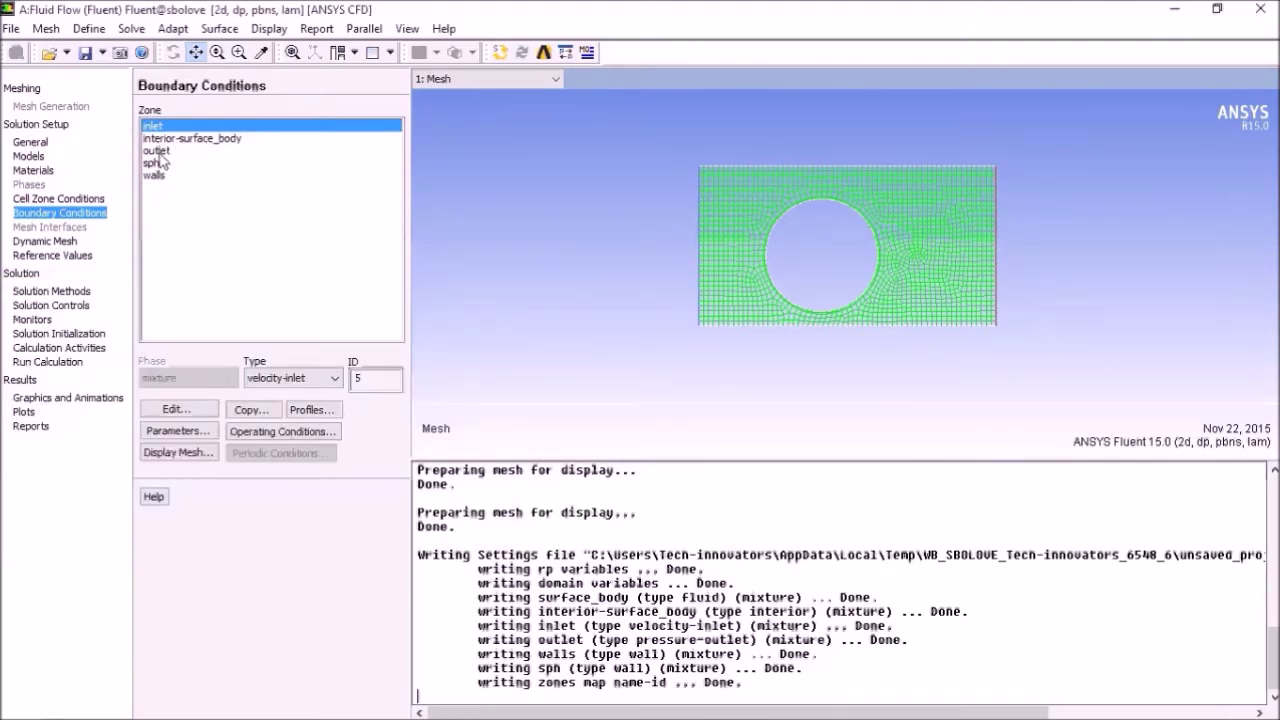
- Check the boundary types assigned to the walls and outlet zones
click(158, 176)
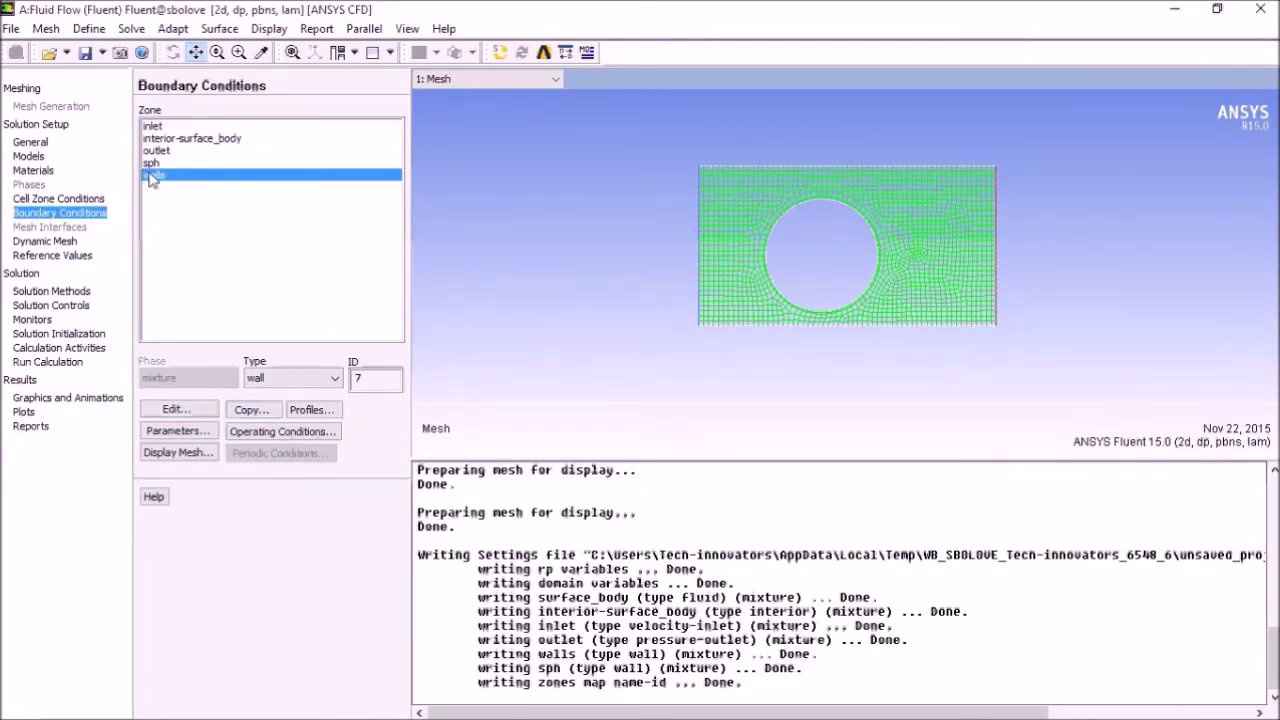
click(156, 151)
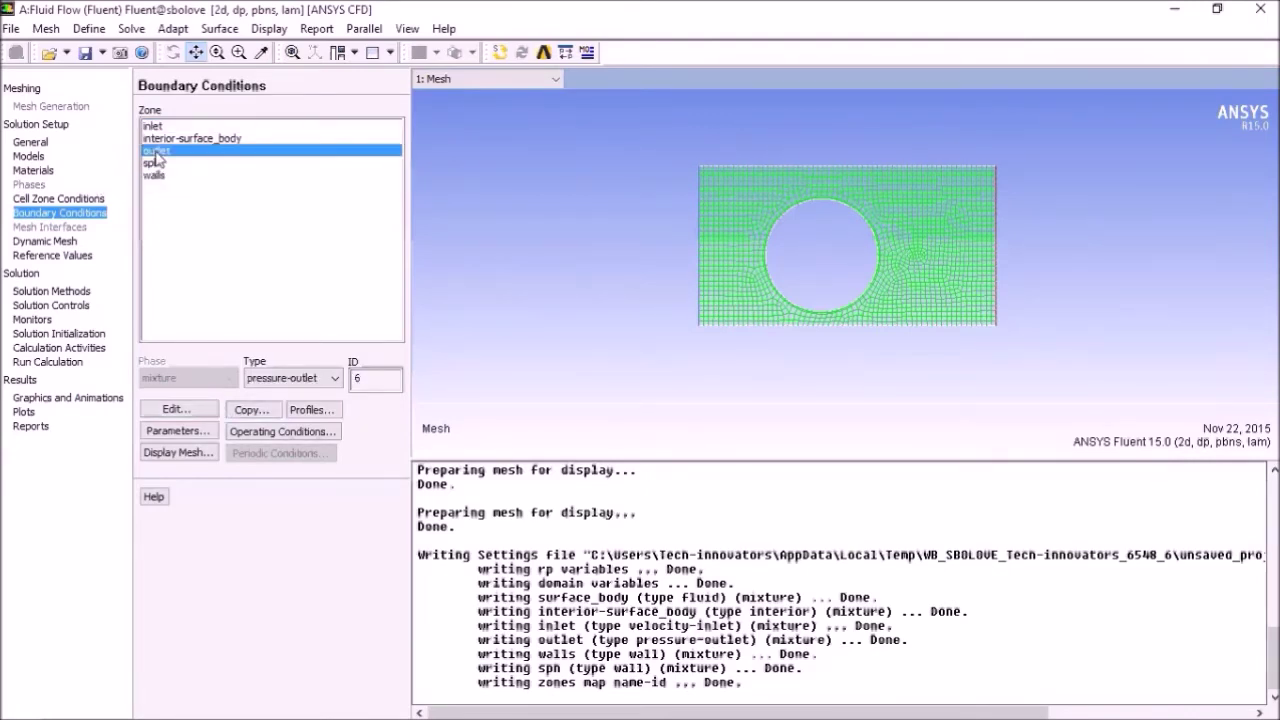
- Review the momentum settings of the outlet and walls boundaries and accept both
click(176, 409)
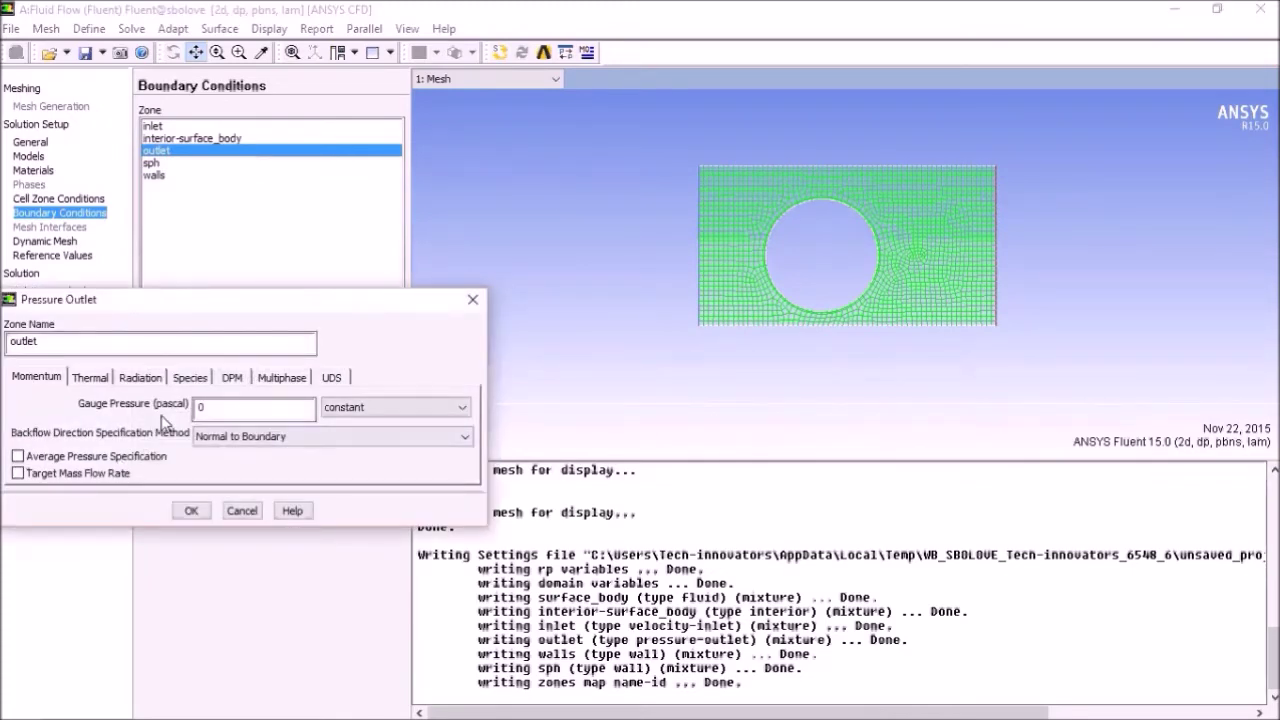
click(191, 510)
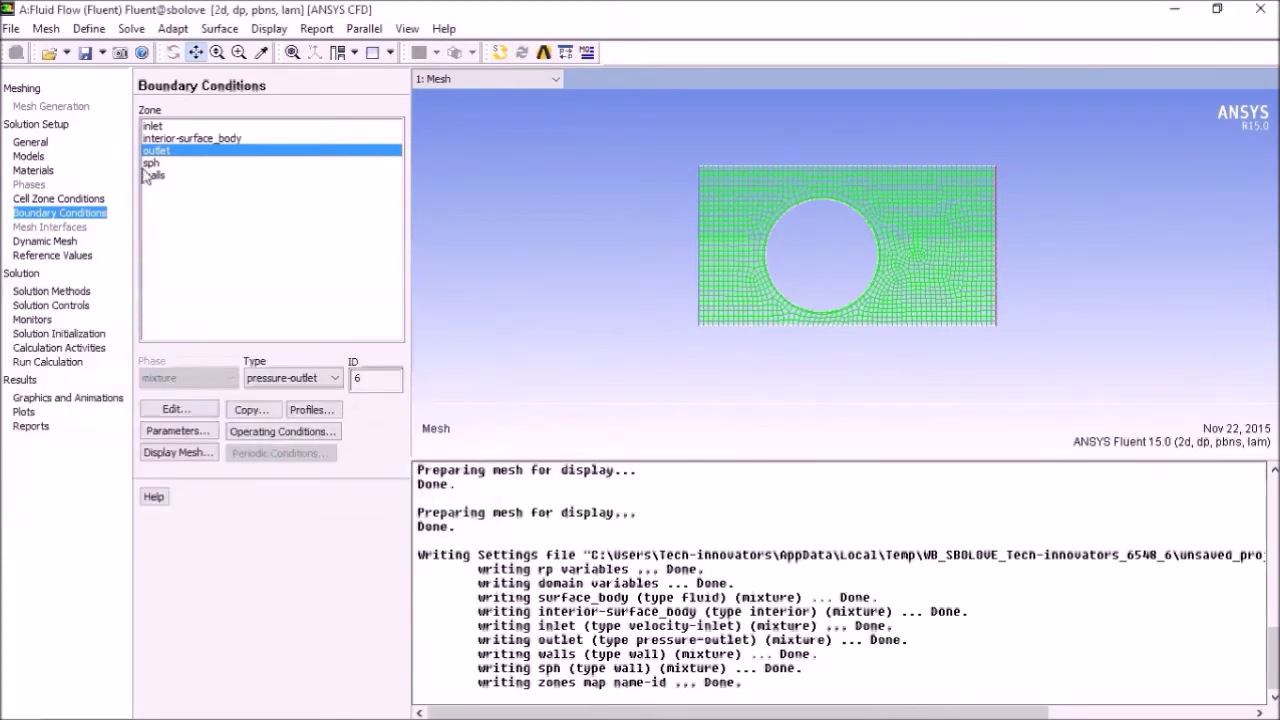
click(155, 176)
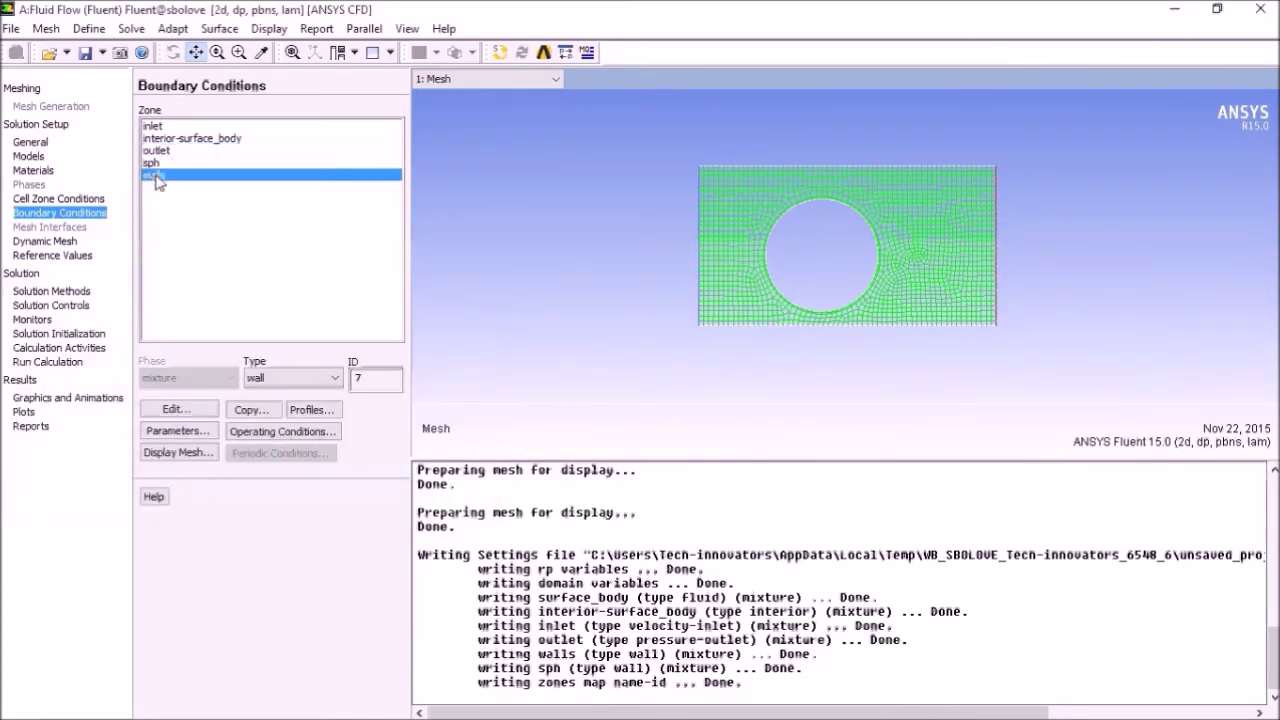
click(195, 405)
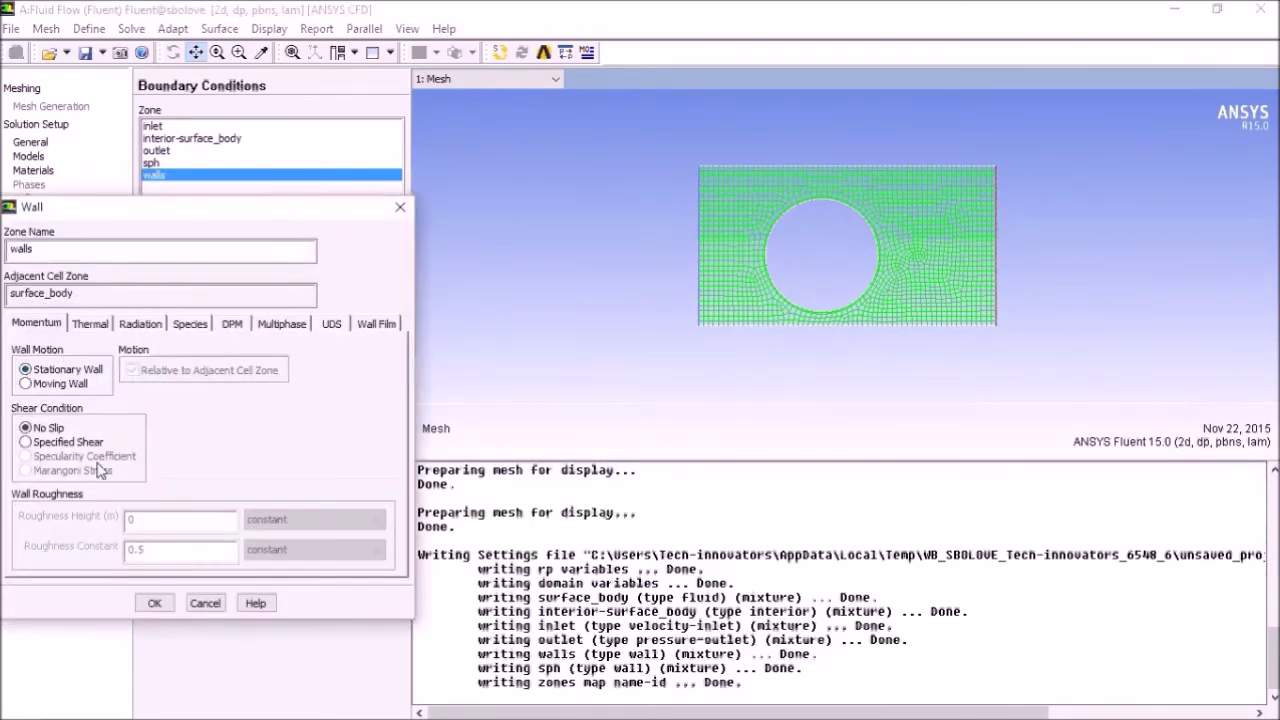
click(150, 603)
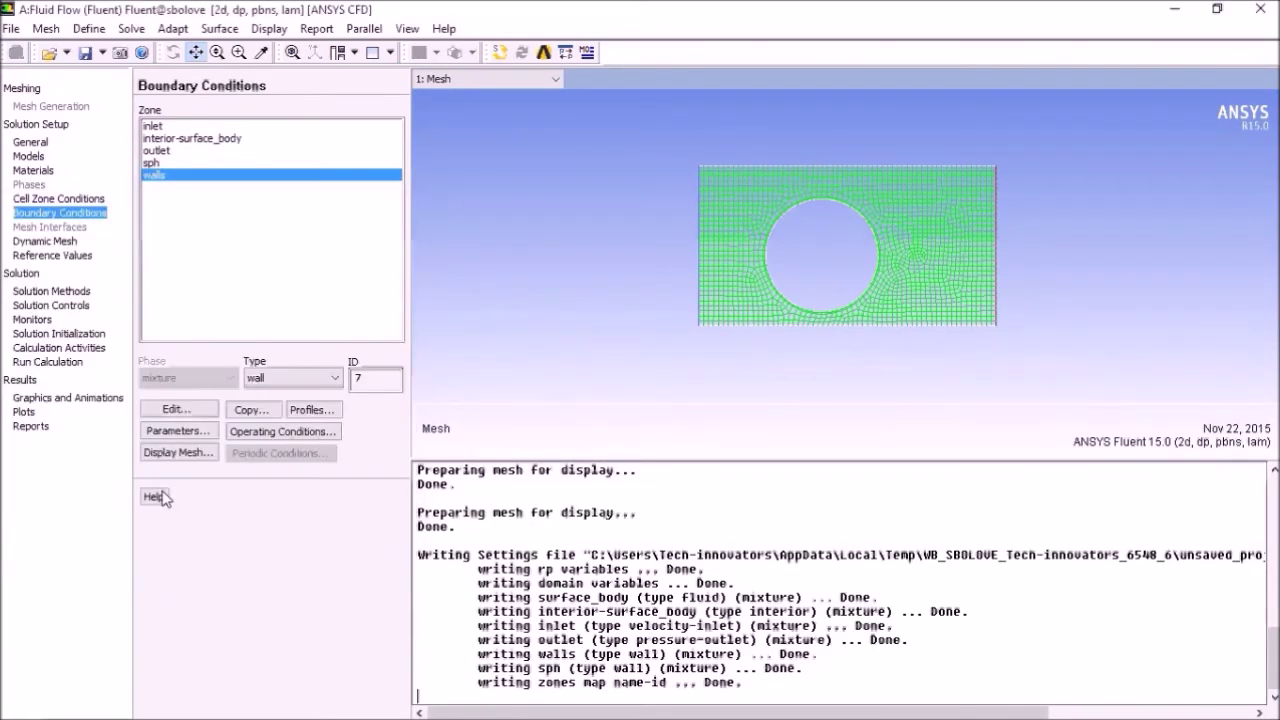
- Initialize the solution with Standard Initialization, computing the initial values from the inlet
click(58, 333)
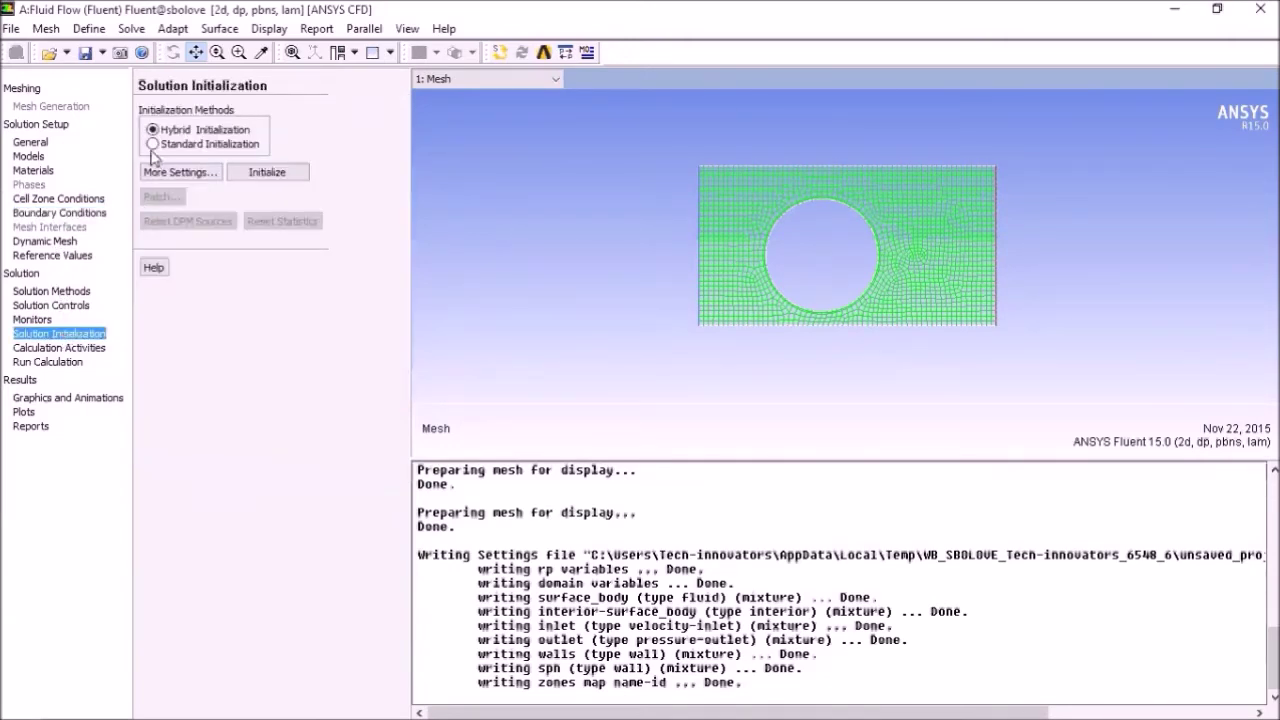
click(152, 144)
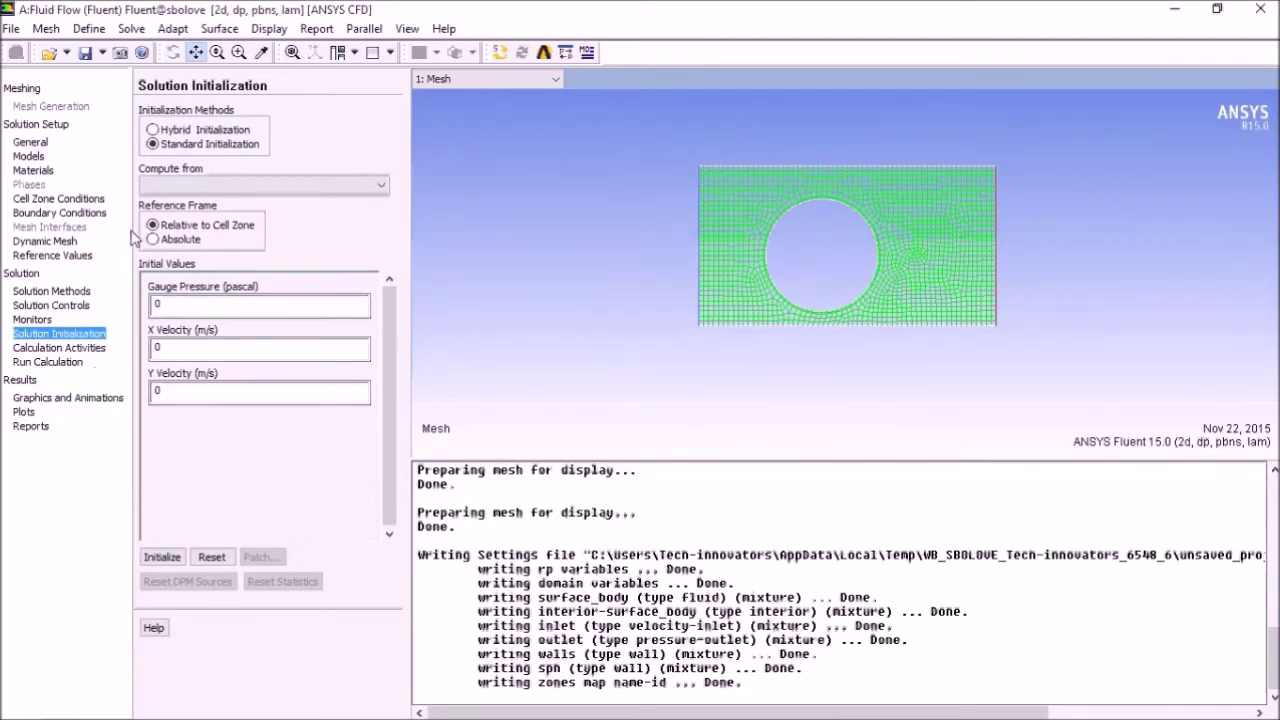
click(251, 186)
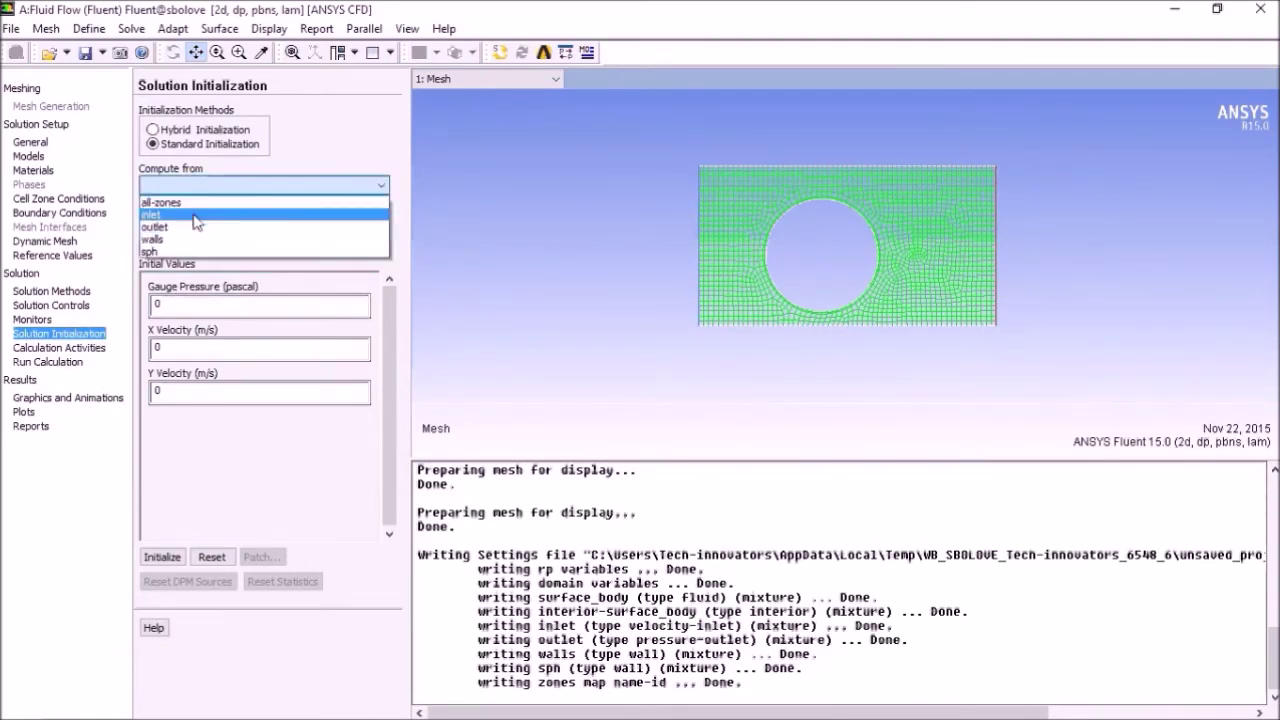
click(196, 214)
click(162, 557)
click(124, 592)
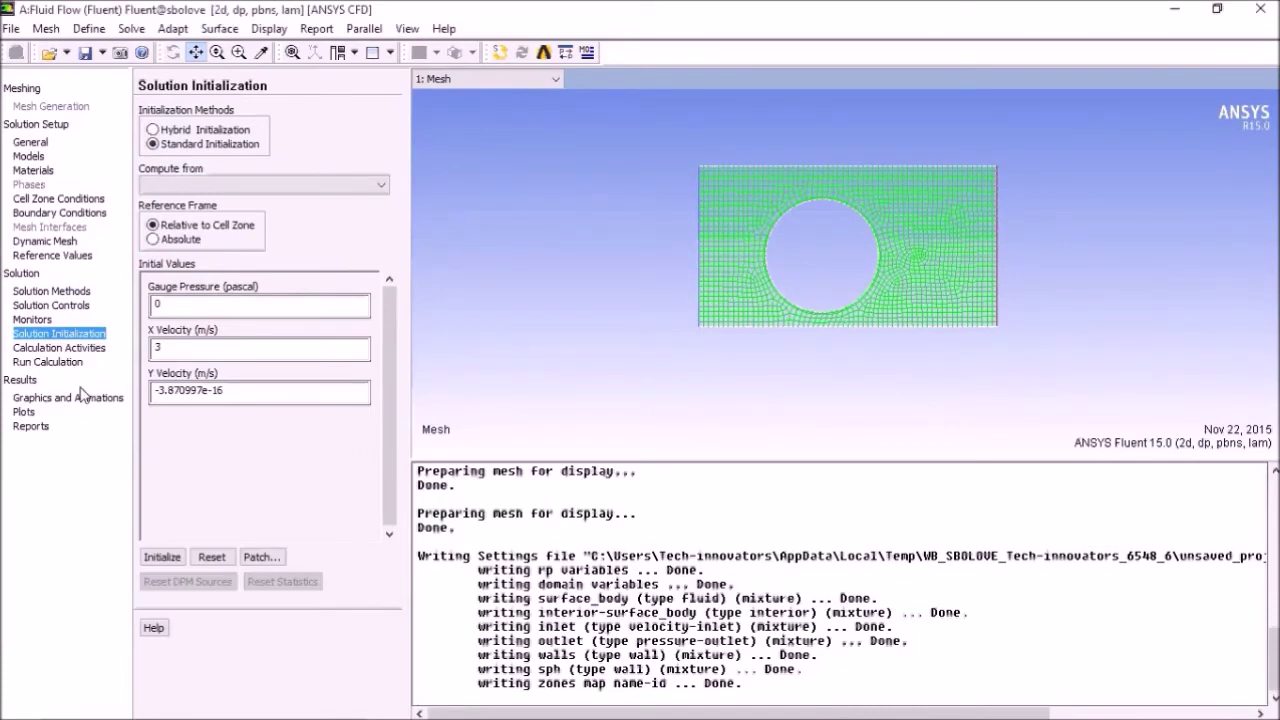
- Run the calculation for 100 iterations and dismiss the completion notice
click(62, 362)
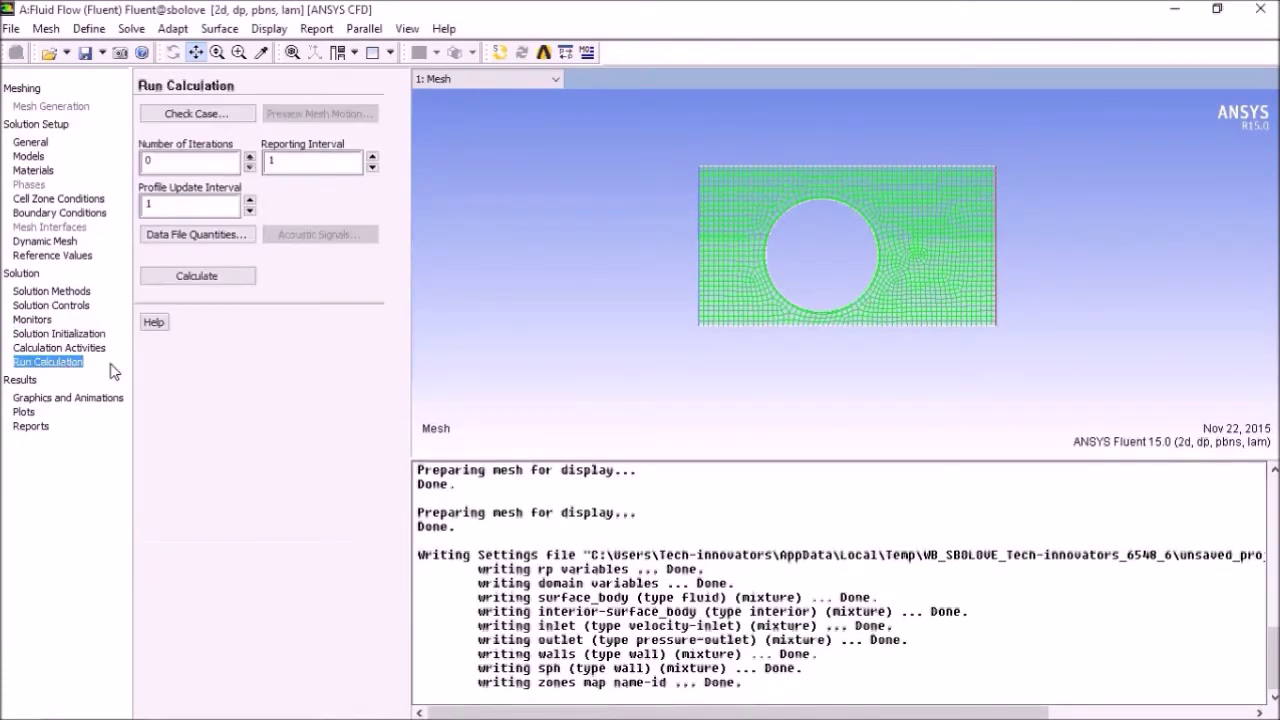
text(100)
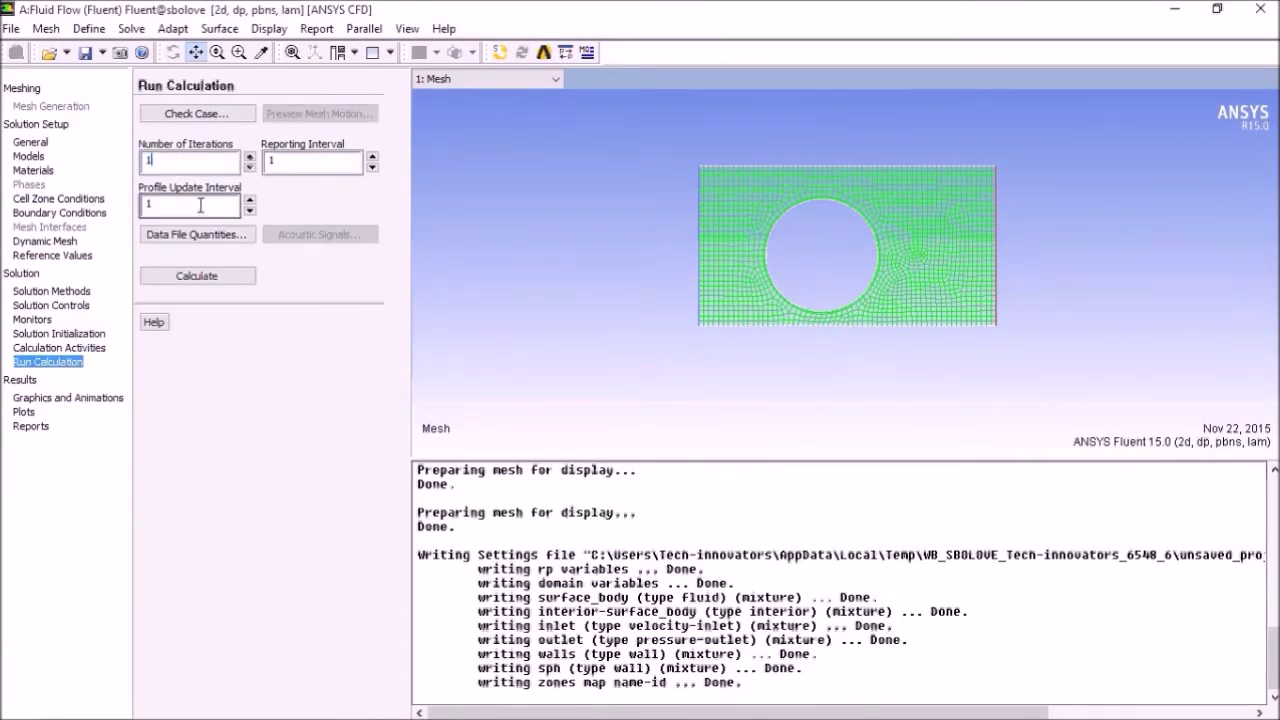
click(195, 280)
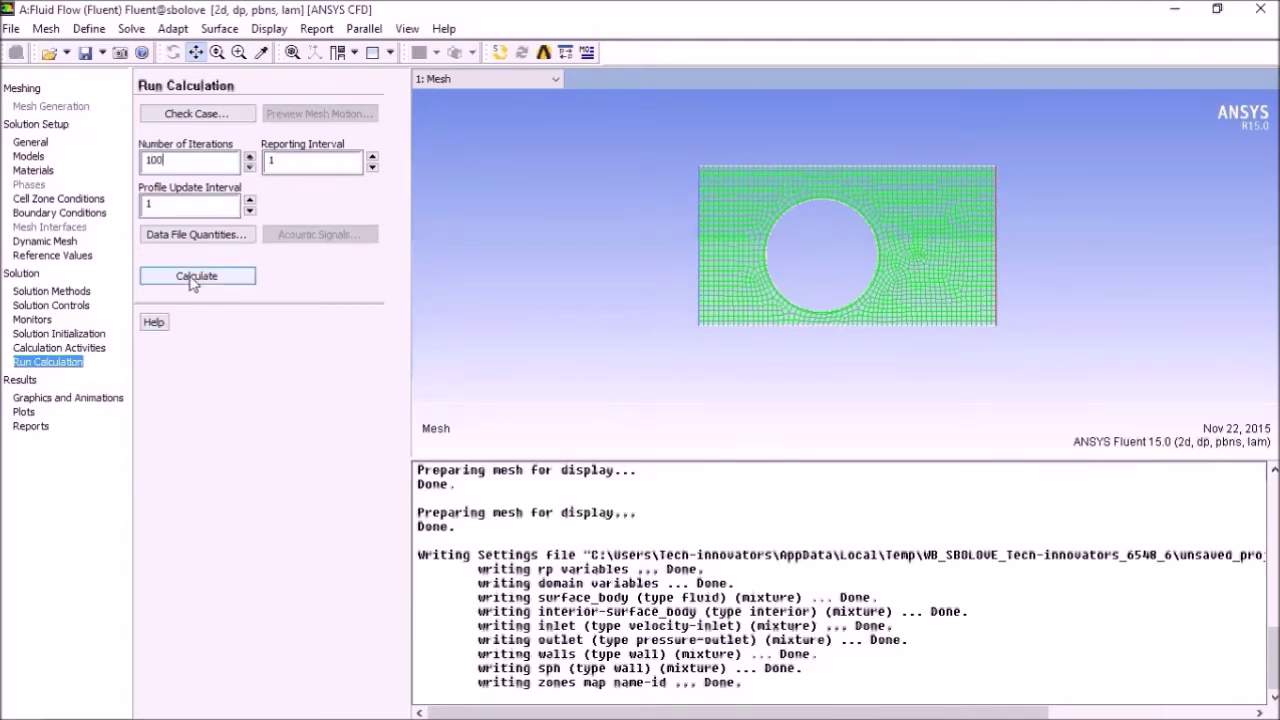
click(198, 312)
click(211, 281)
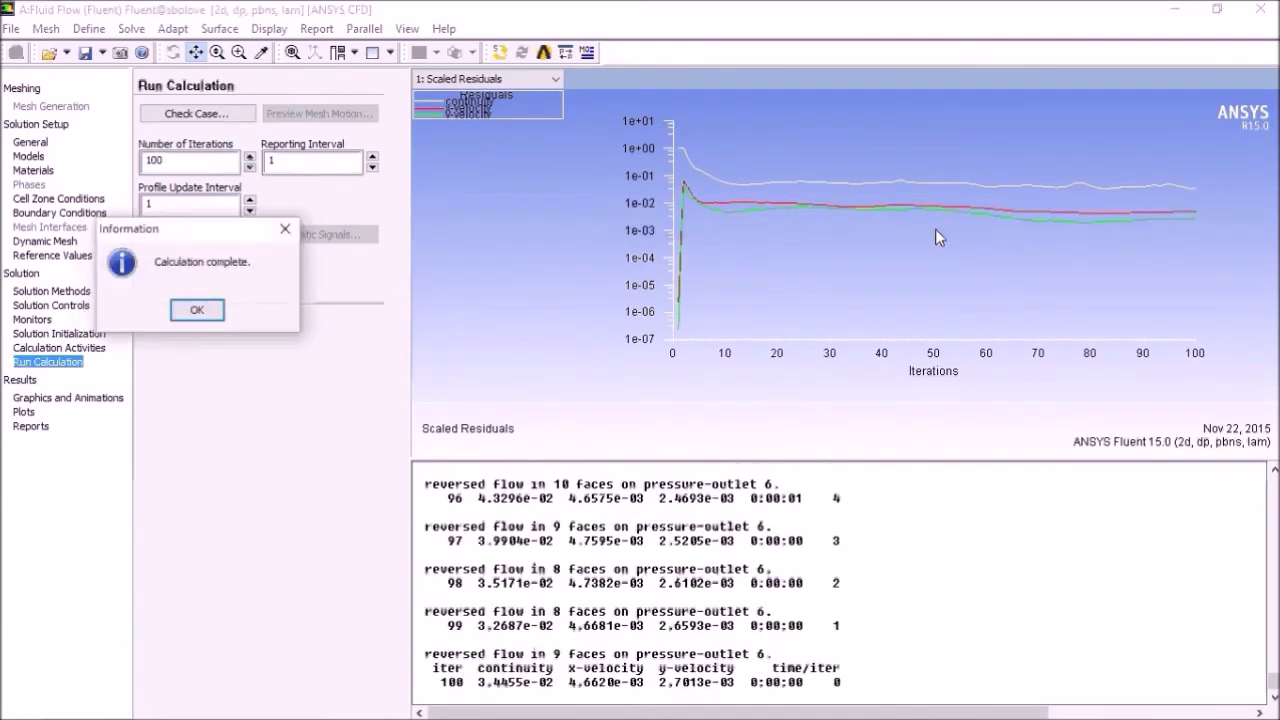
click(216, 315)
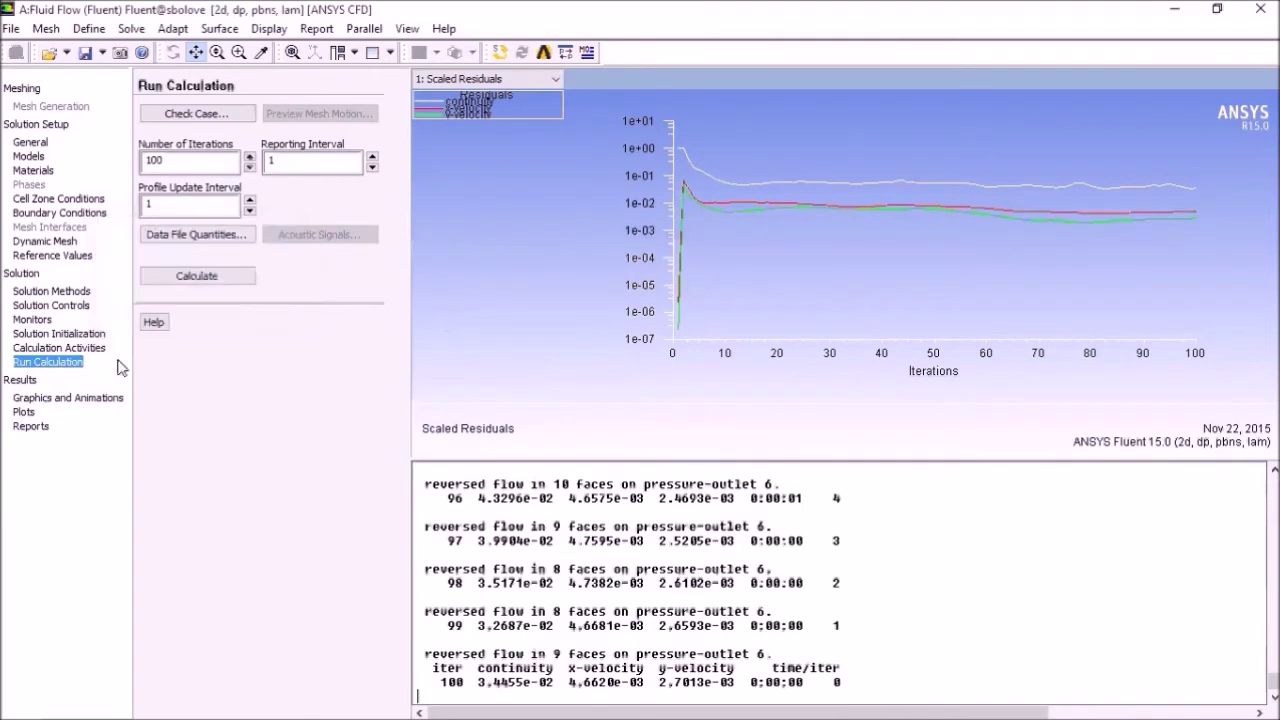
- Display filled contours of static pressure for the flow domain around the circle
click(60, 401)
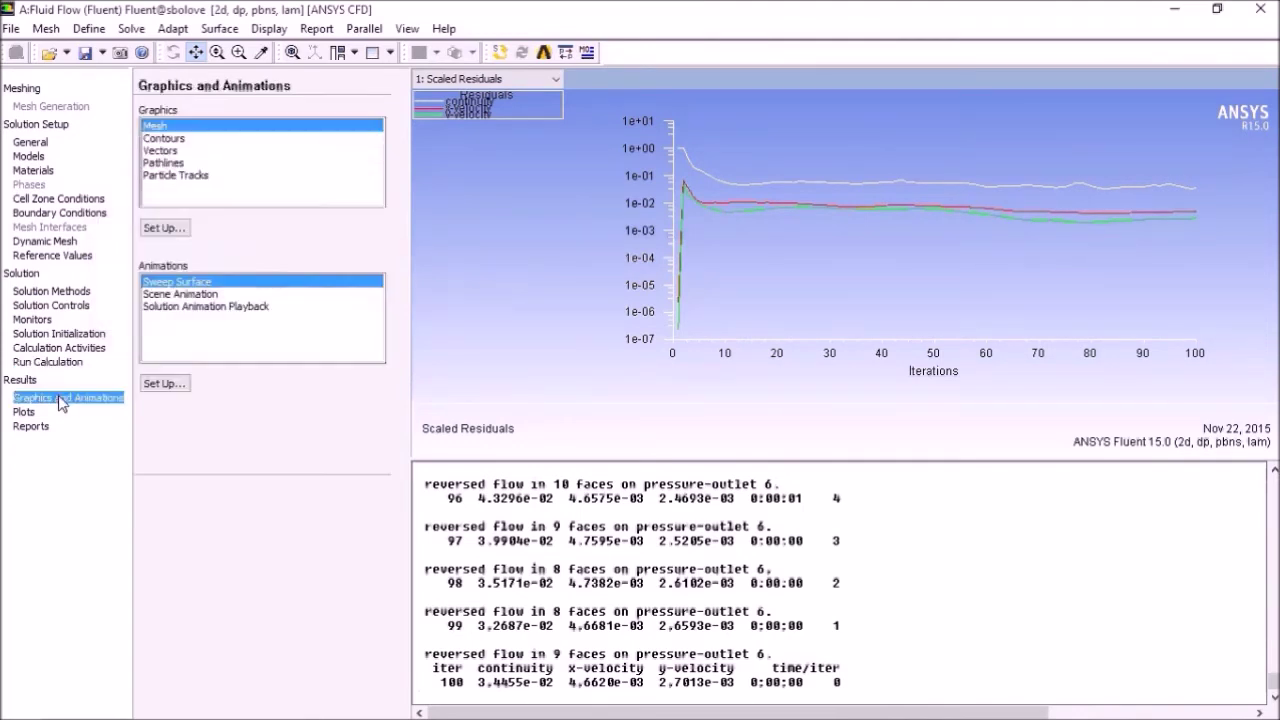
double_click(158, 140)
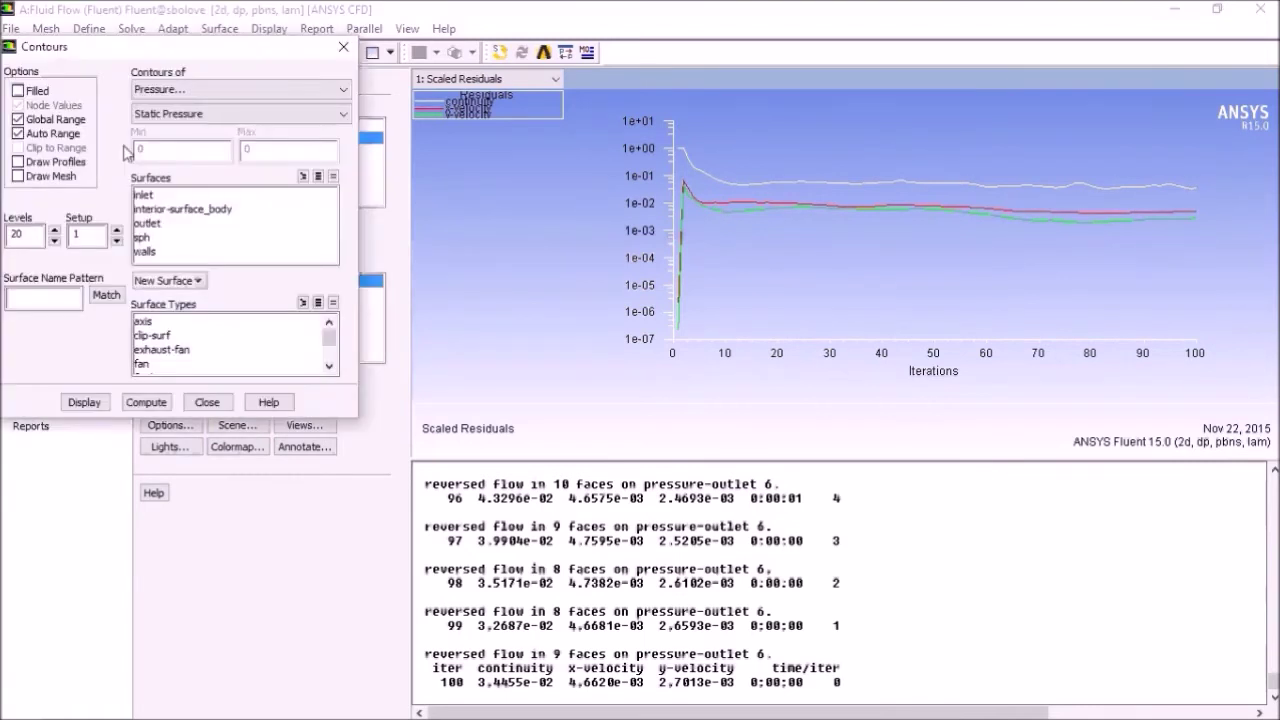
click(17, 92)
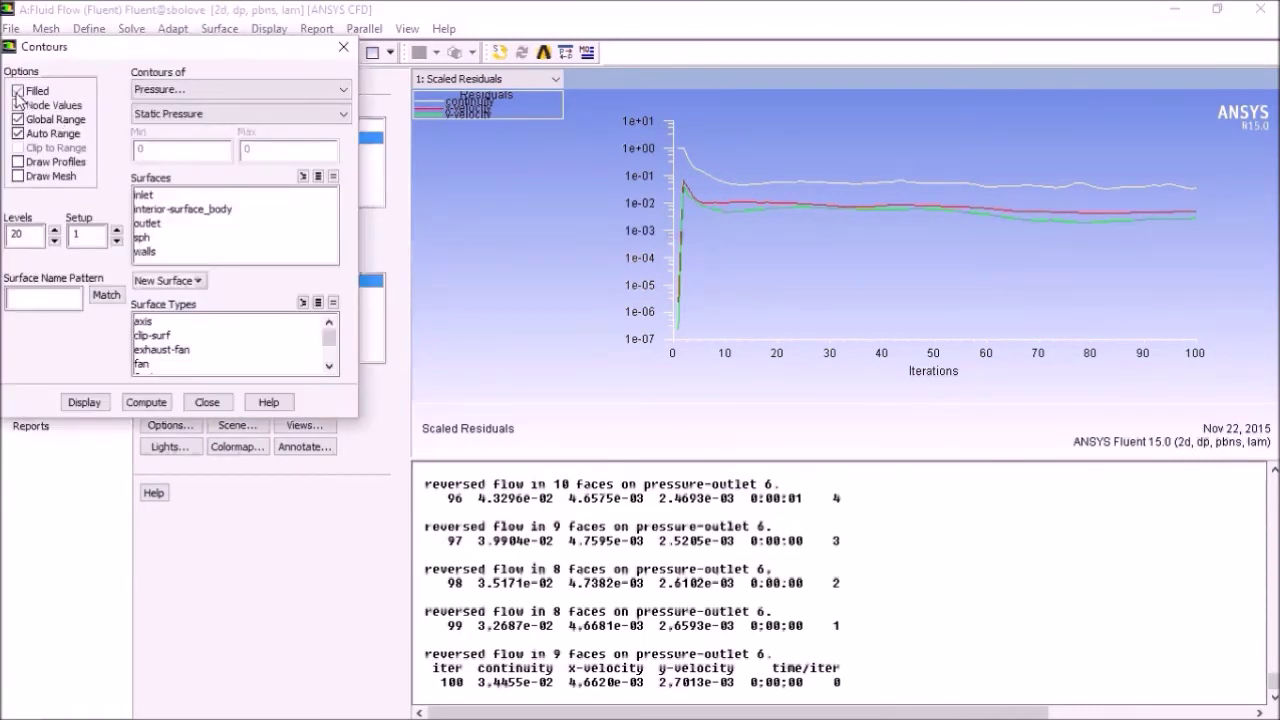
click(84, 401)
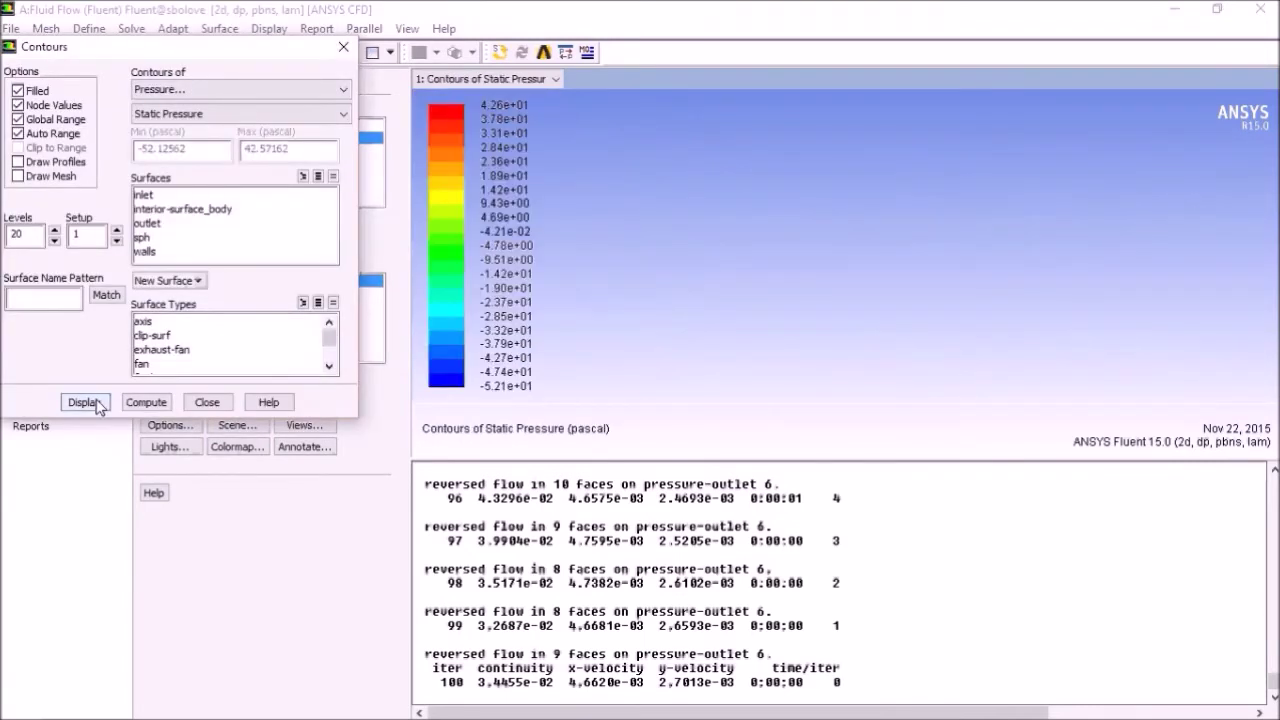
click(856, 262)
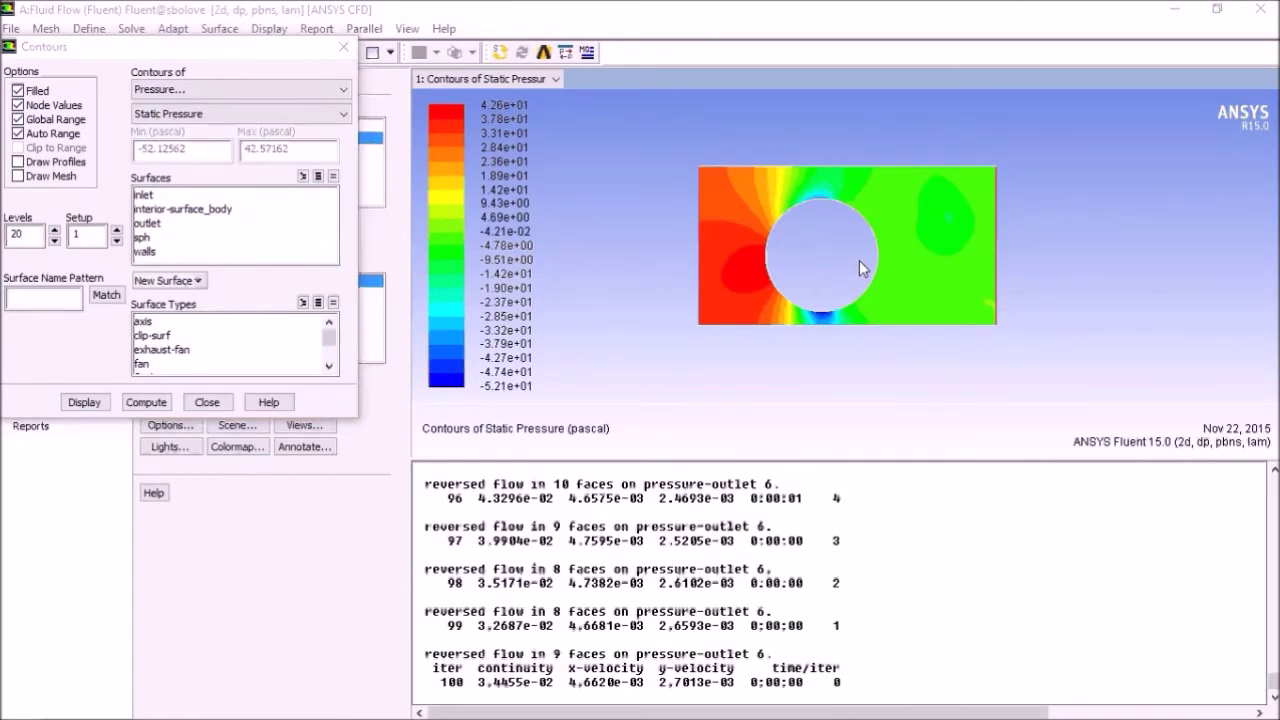
drag(862, 259, 856, 245)
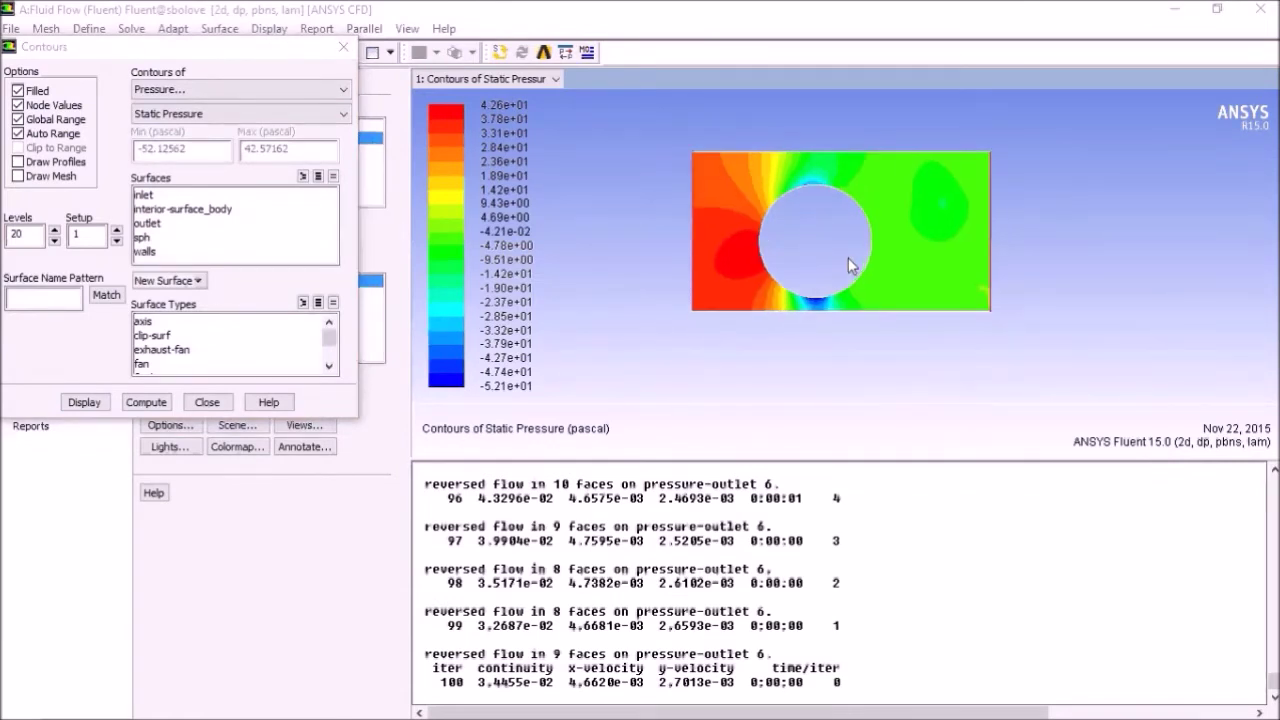
drag(1048, 206, 1054, 252)
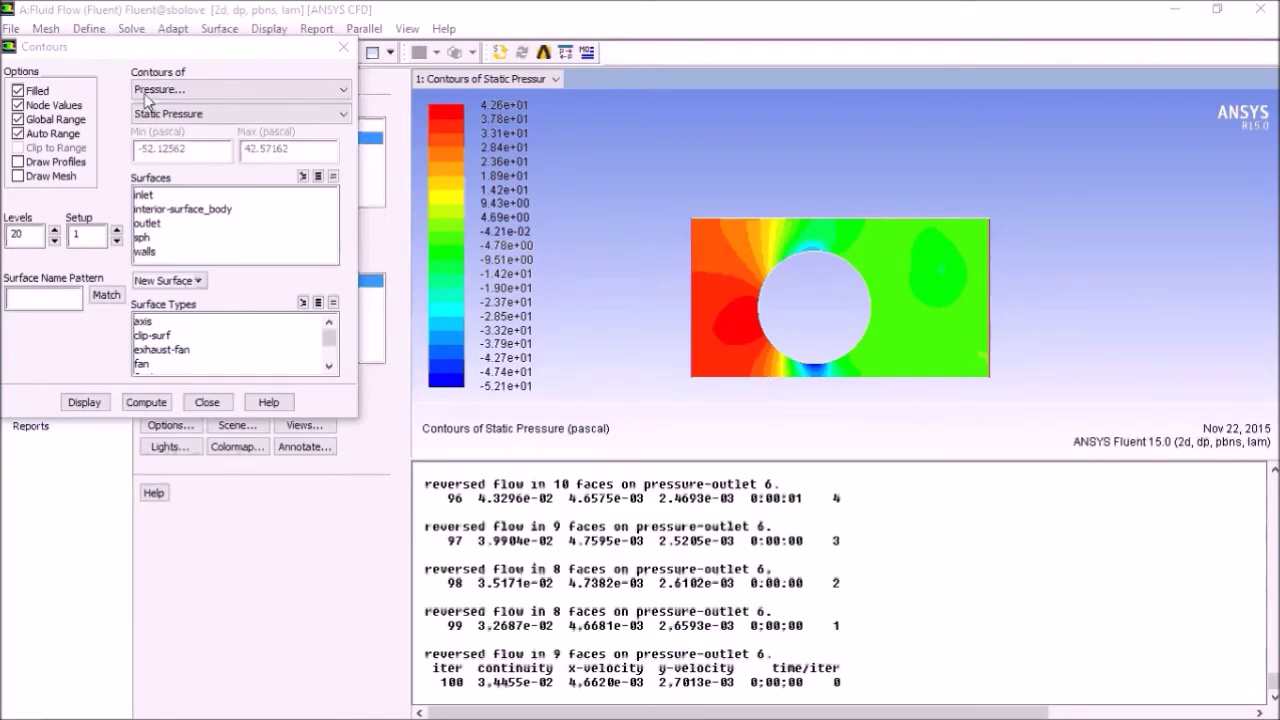
- Display filled contours of velocity magnitude and close the contour settings
click(232, 91)
click(206, 132)
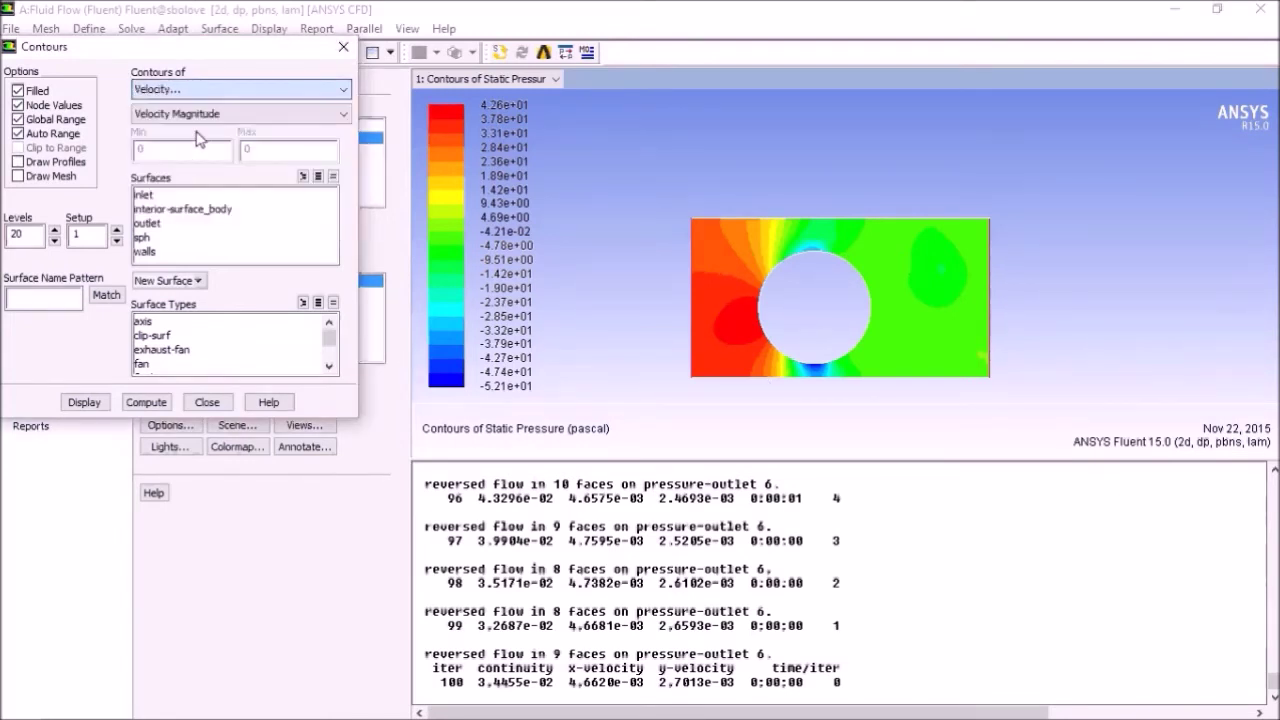
click(84, 402)
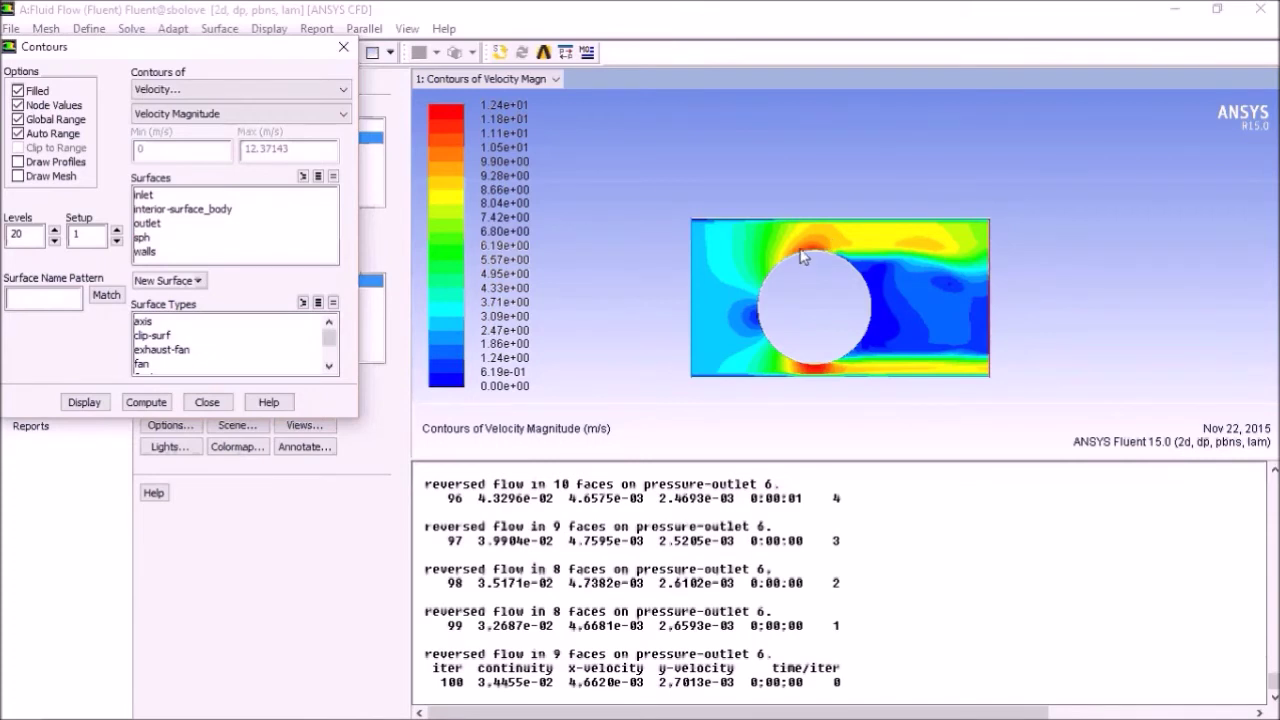
click(222, 91)
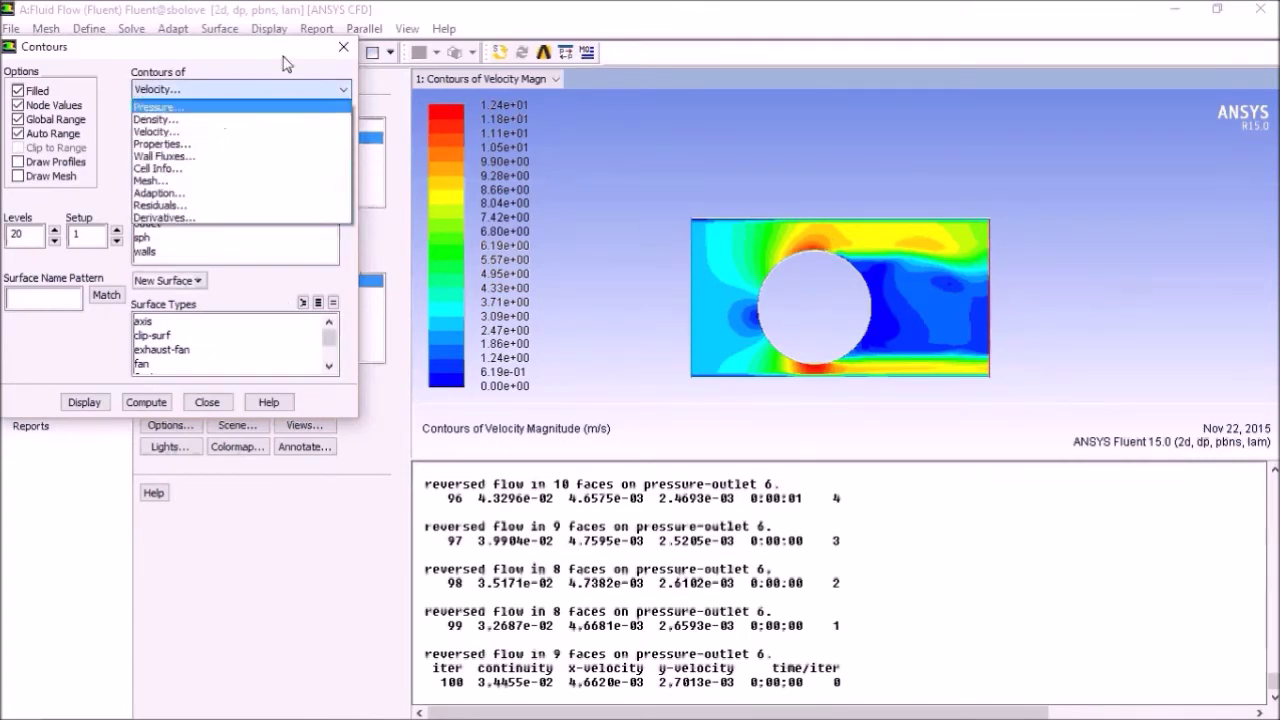
click(343, 47)
click(343, 47)
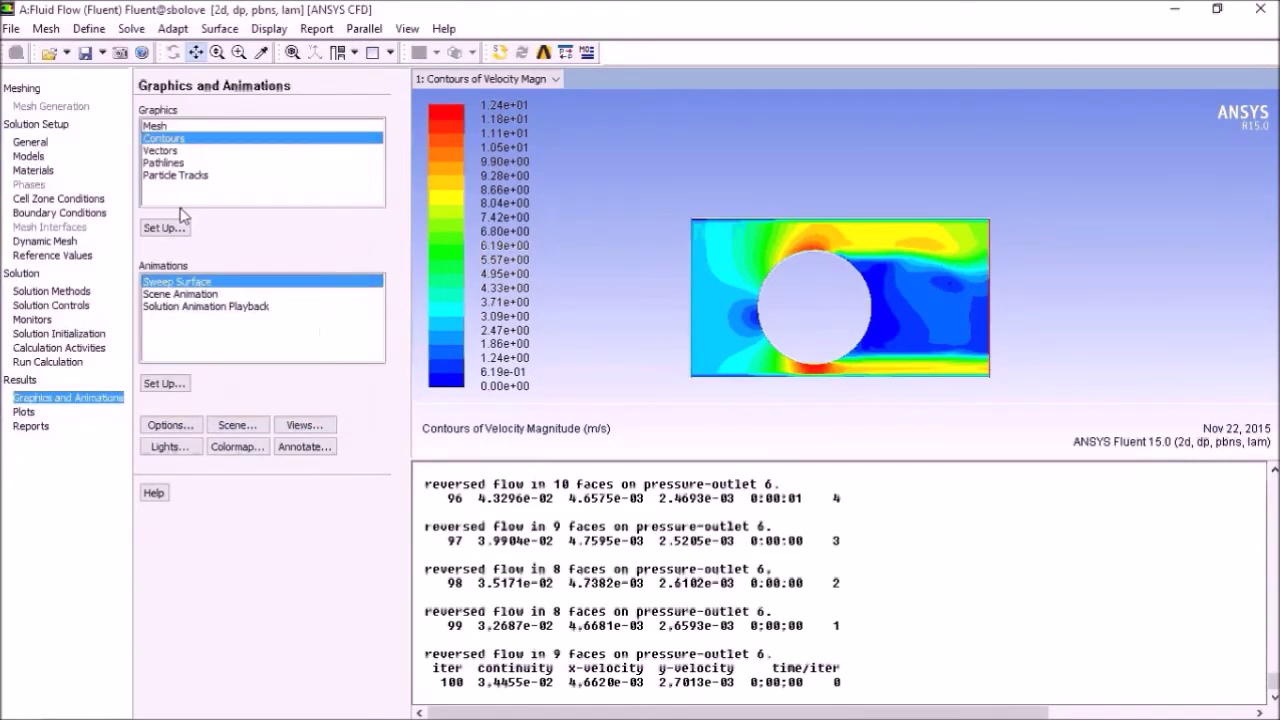
- Display velocity vectors coloured by velocity magnitude, examine the flow along the circle's upper edge, and close the vector settings
double_click(160, 151)
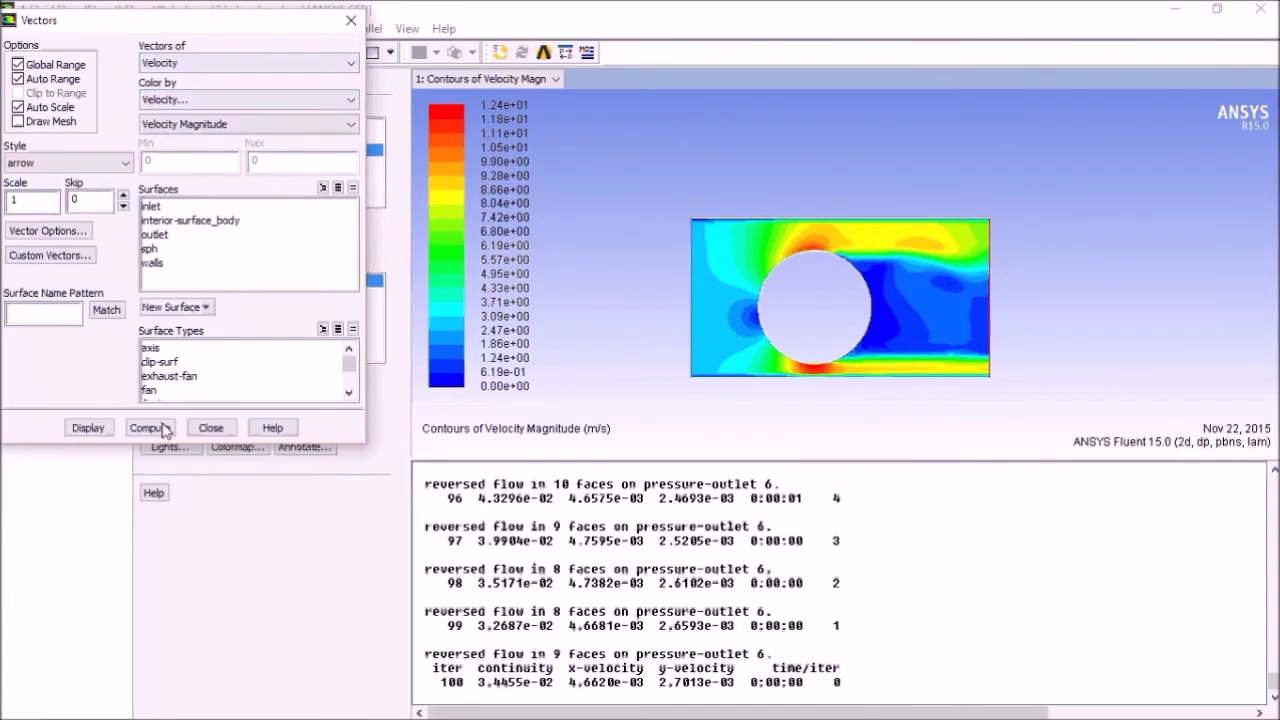
click(100, 428)
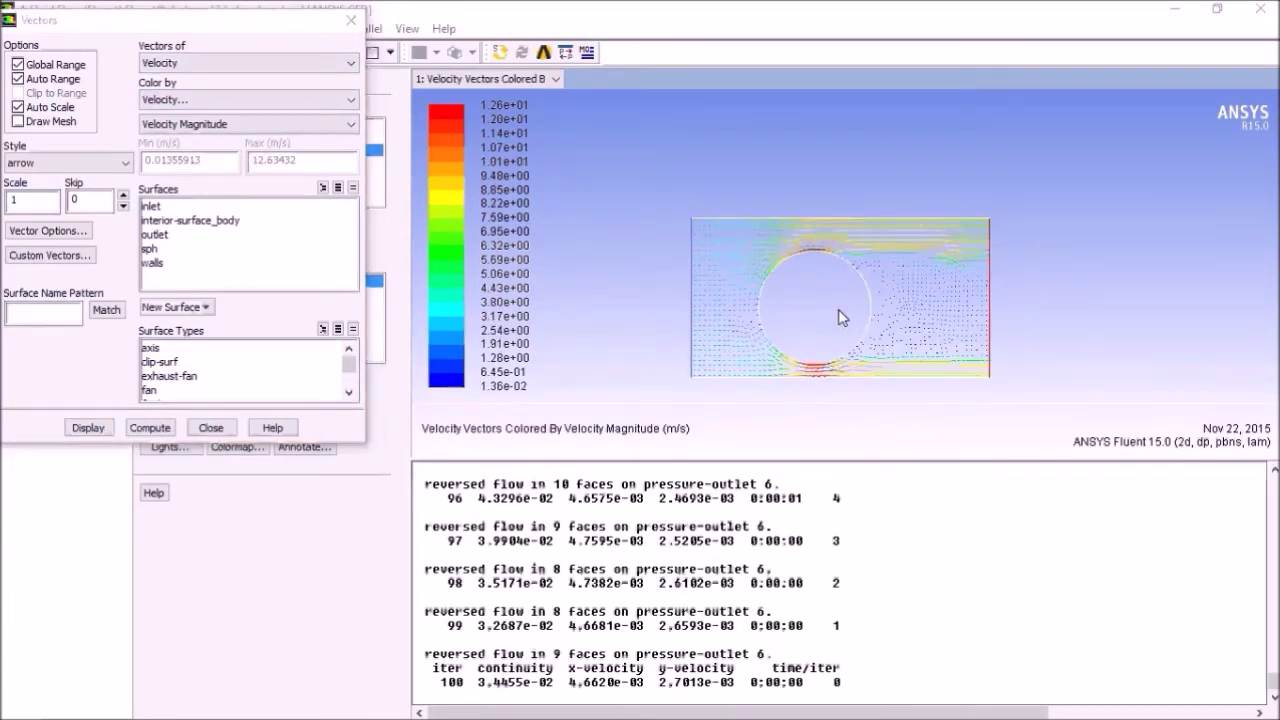
drag(845, 318, 826, 294)
drag(786, 190, 806, 207)
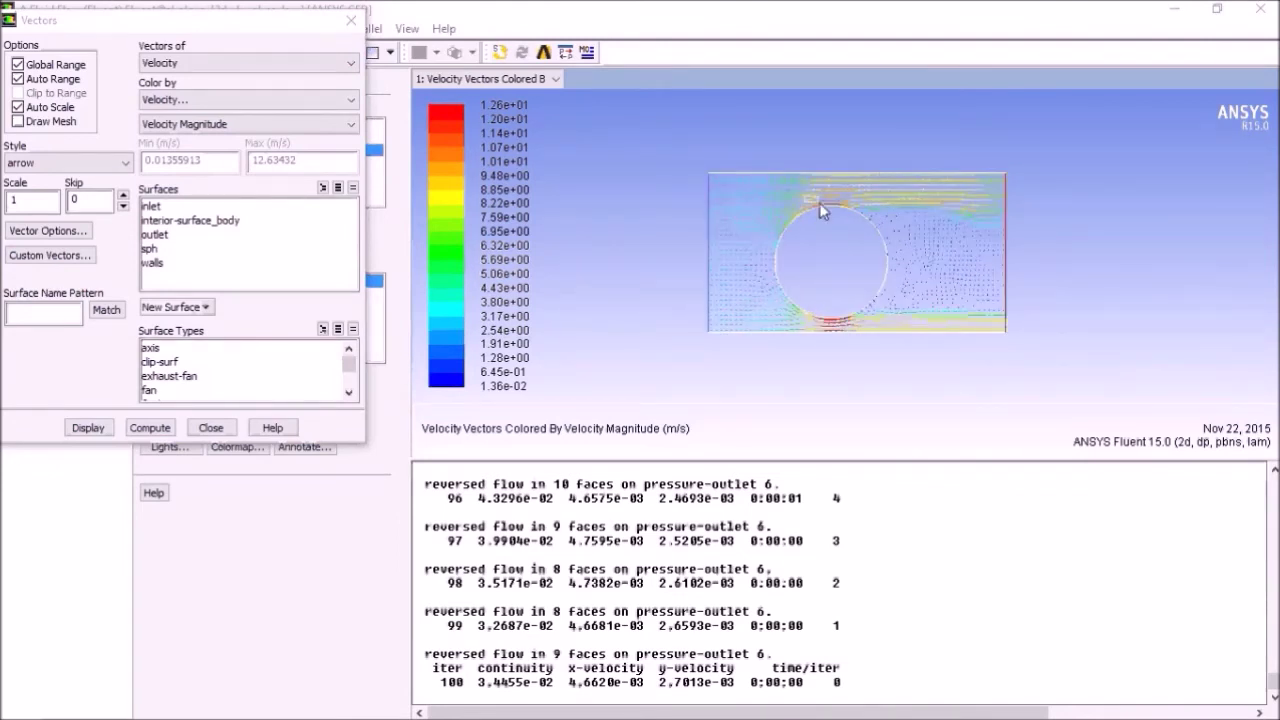
middle_drag(847, 217, 863, 221)
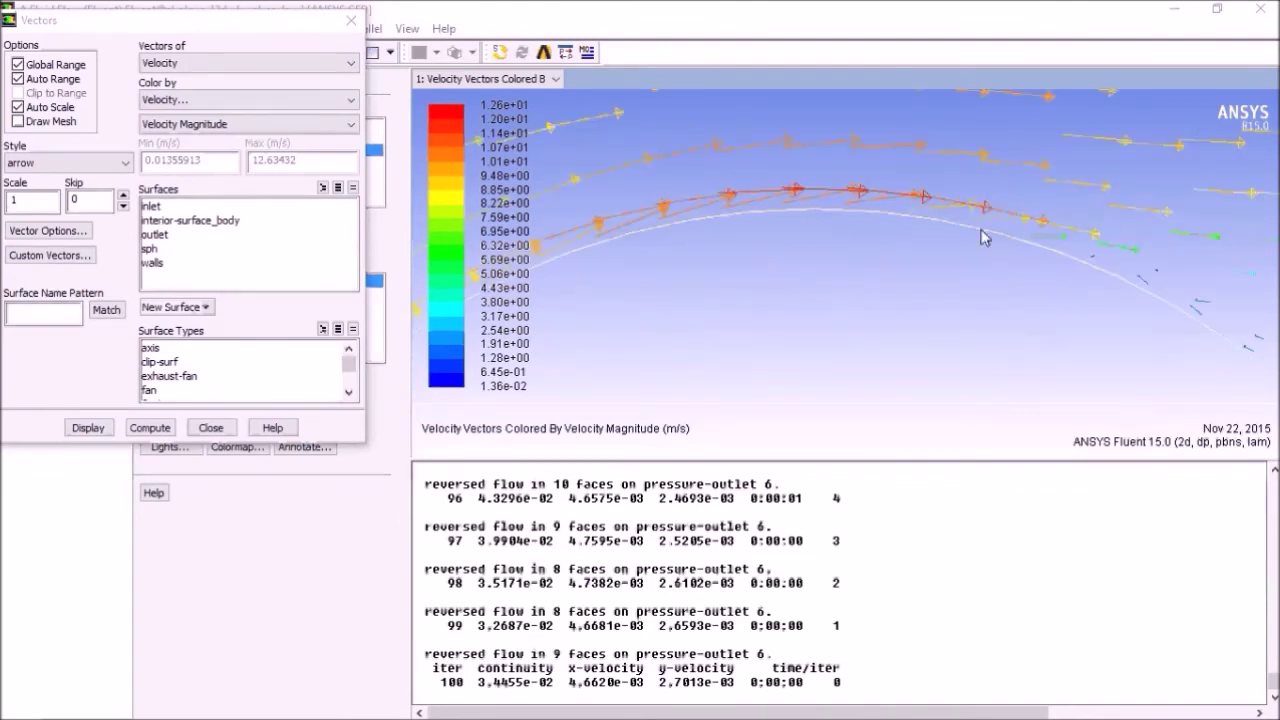
drag(1170, 298, 742, 273)
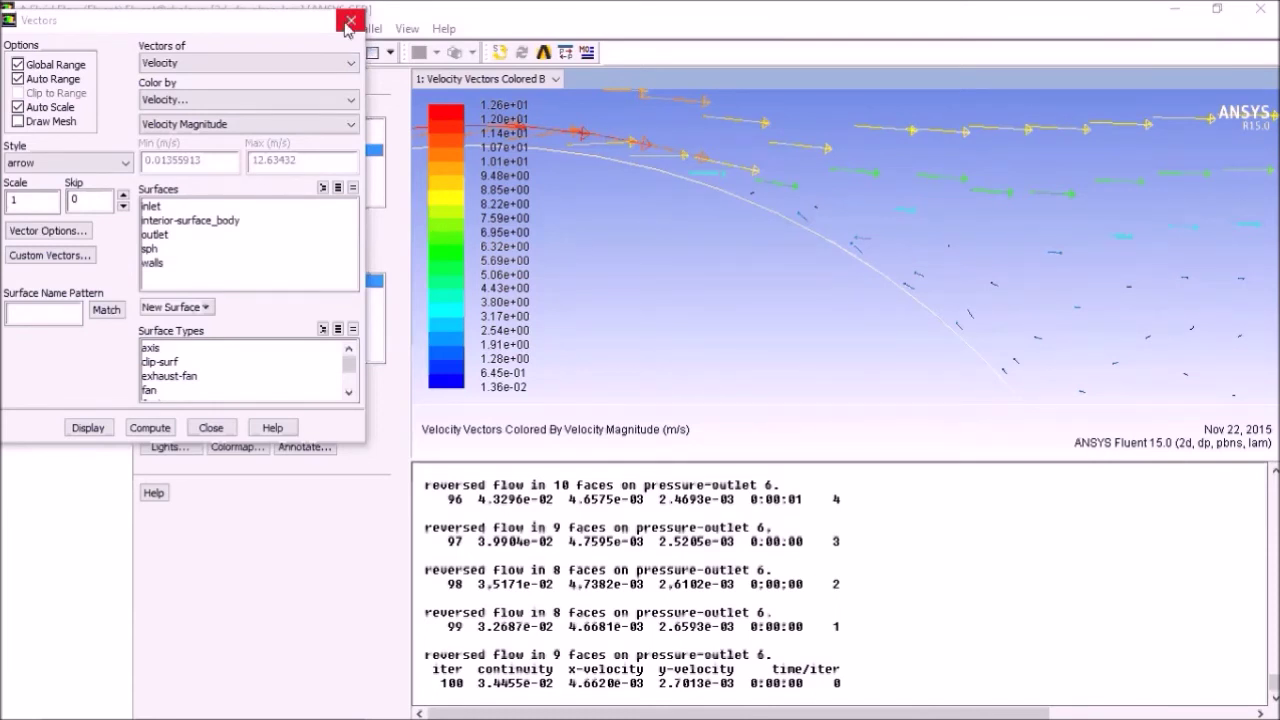
click(212, 428)
- Close Fluent and open the fluid flow system's Results component in CFD-Post
click(1259, 9)
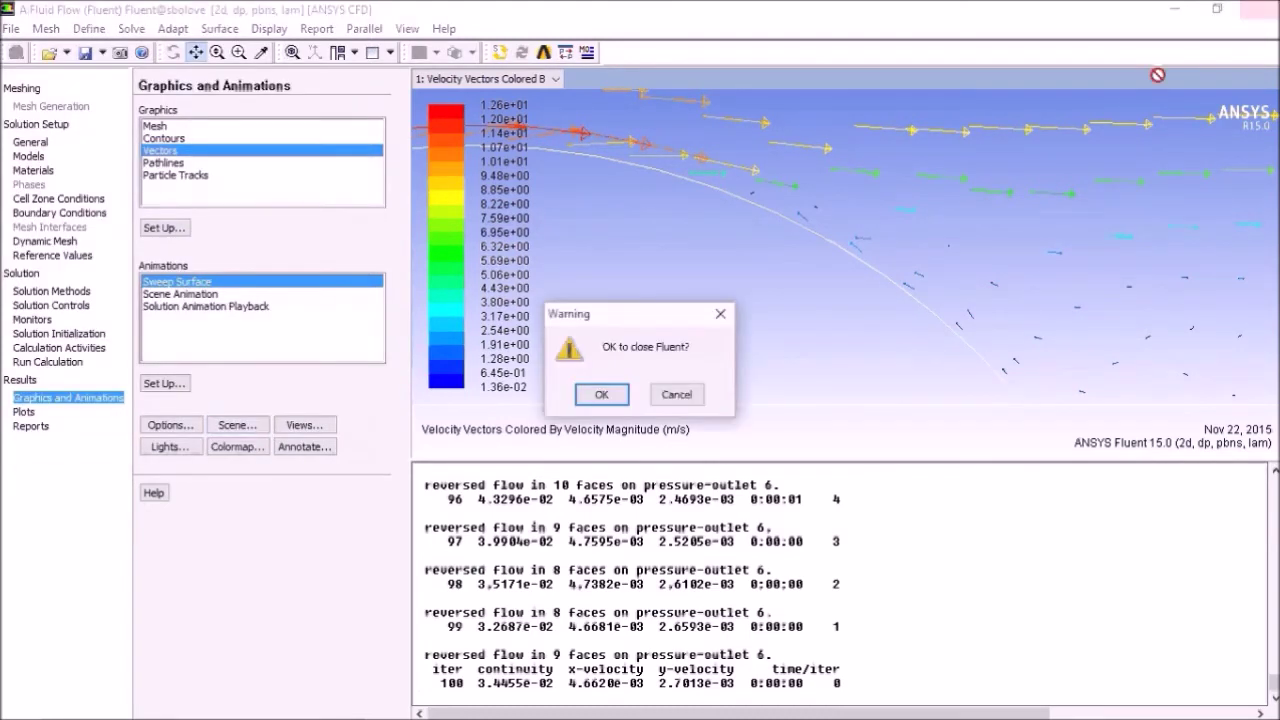
click(601, 395)
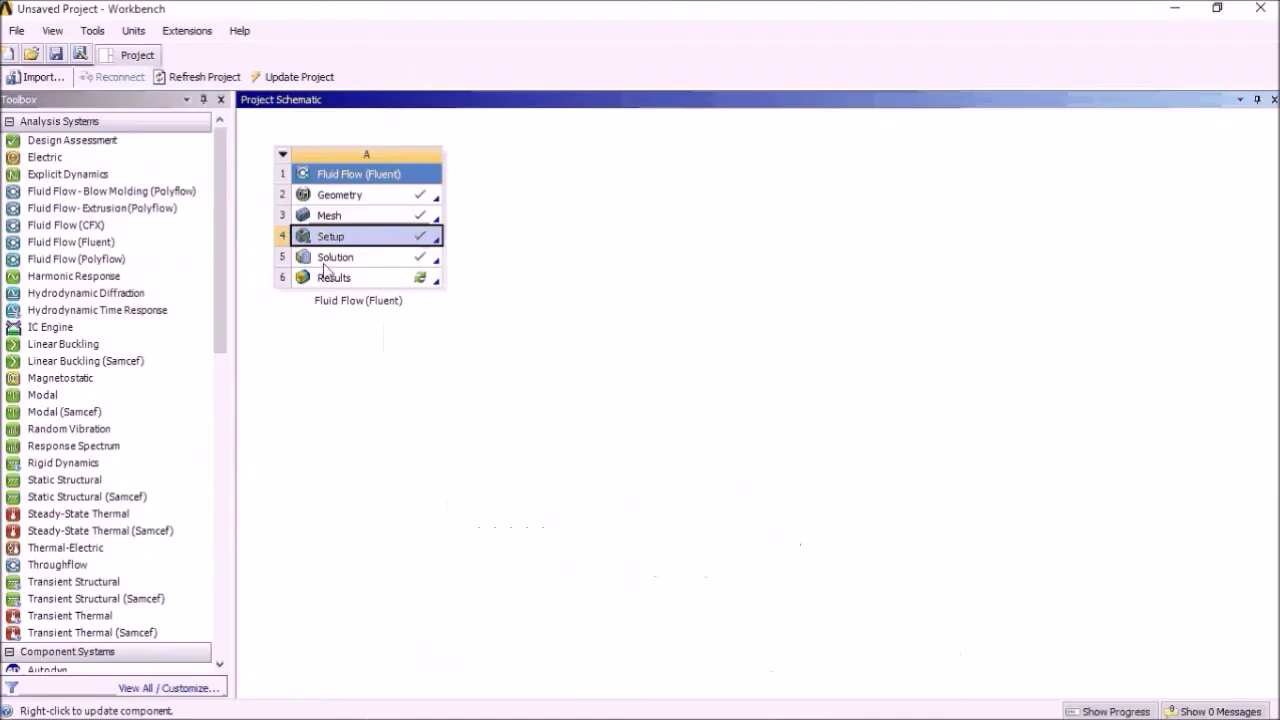
click(345, 280)
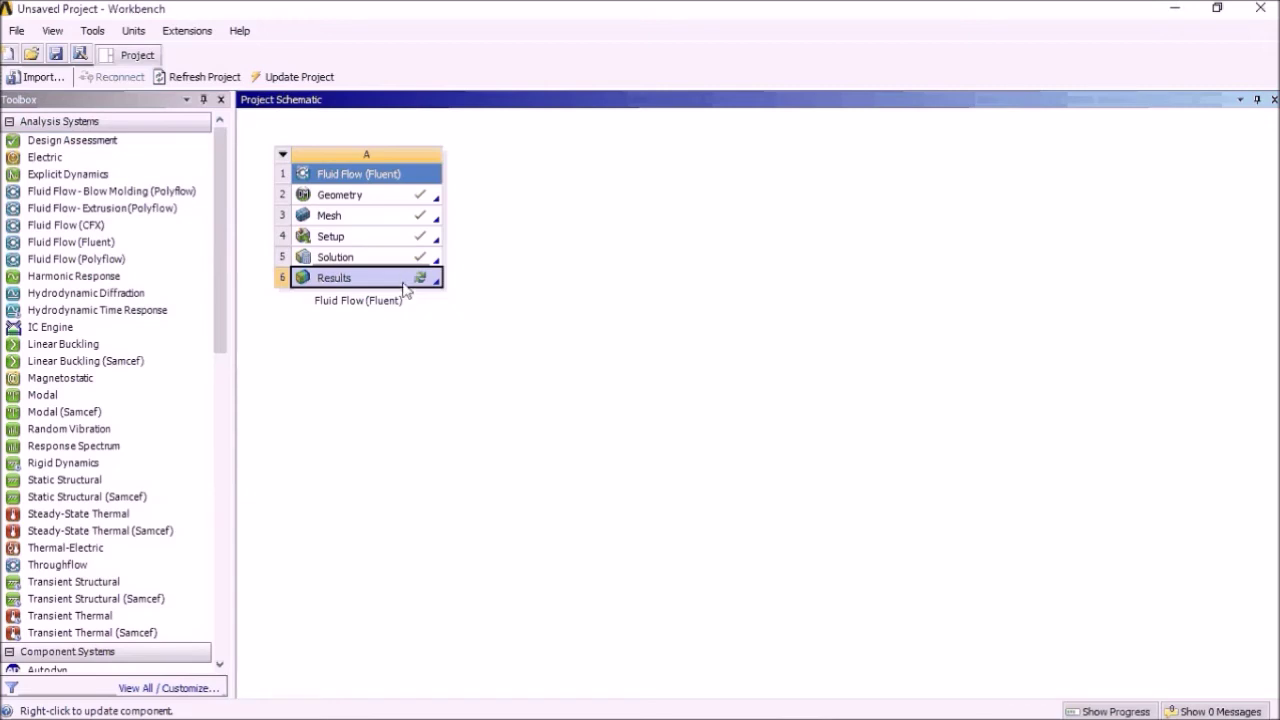
double_click(394, 280)
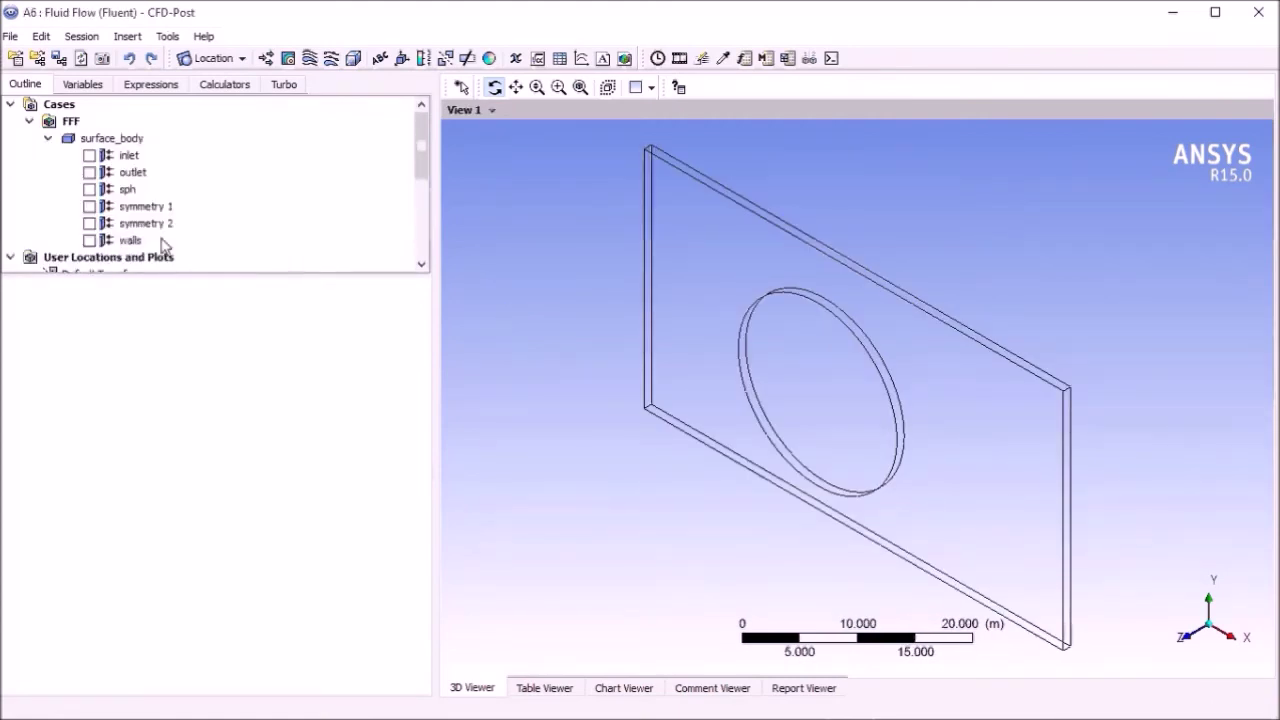
- Insert a 3D streamline plot for all domains and set its number of equally spaced points to 100
click(308, 60)
click(381, 136)
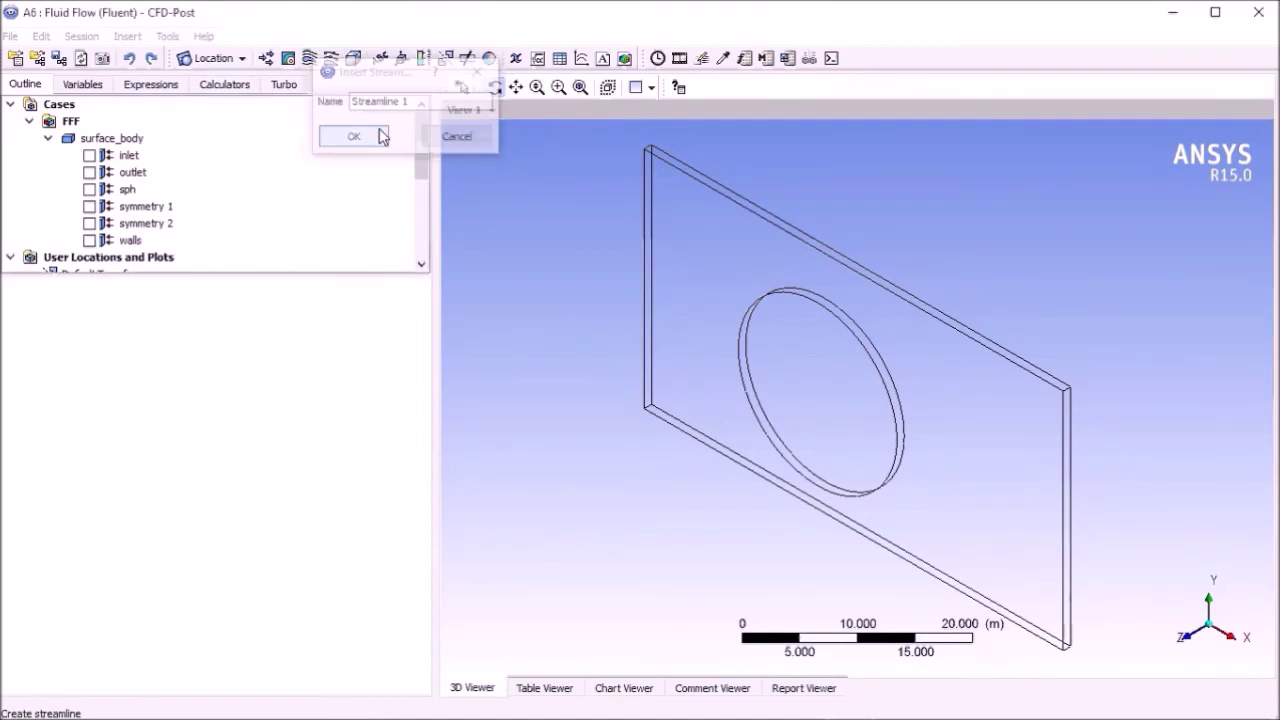
drag(120, 459, 37, 457)
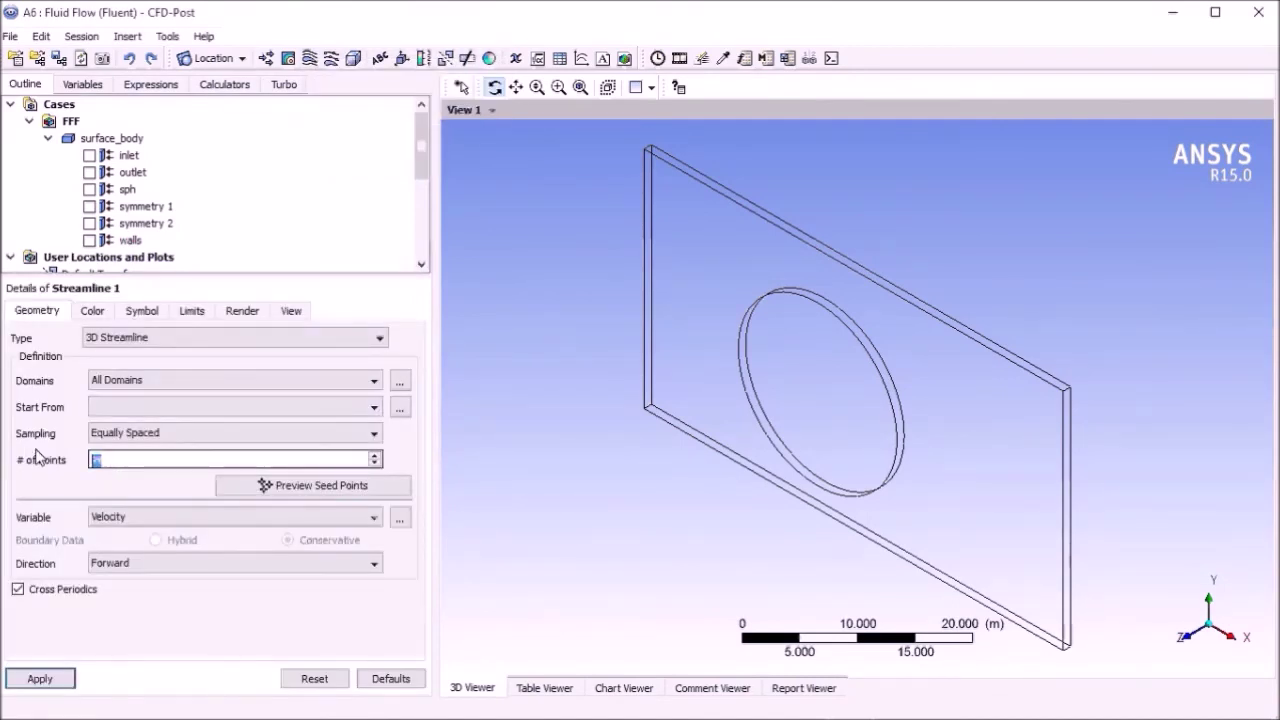
text(1)
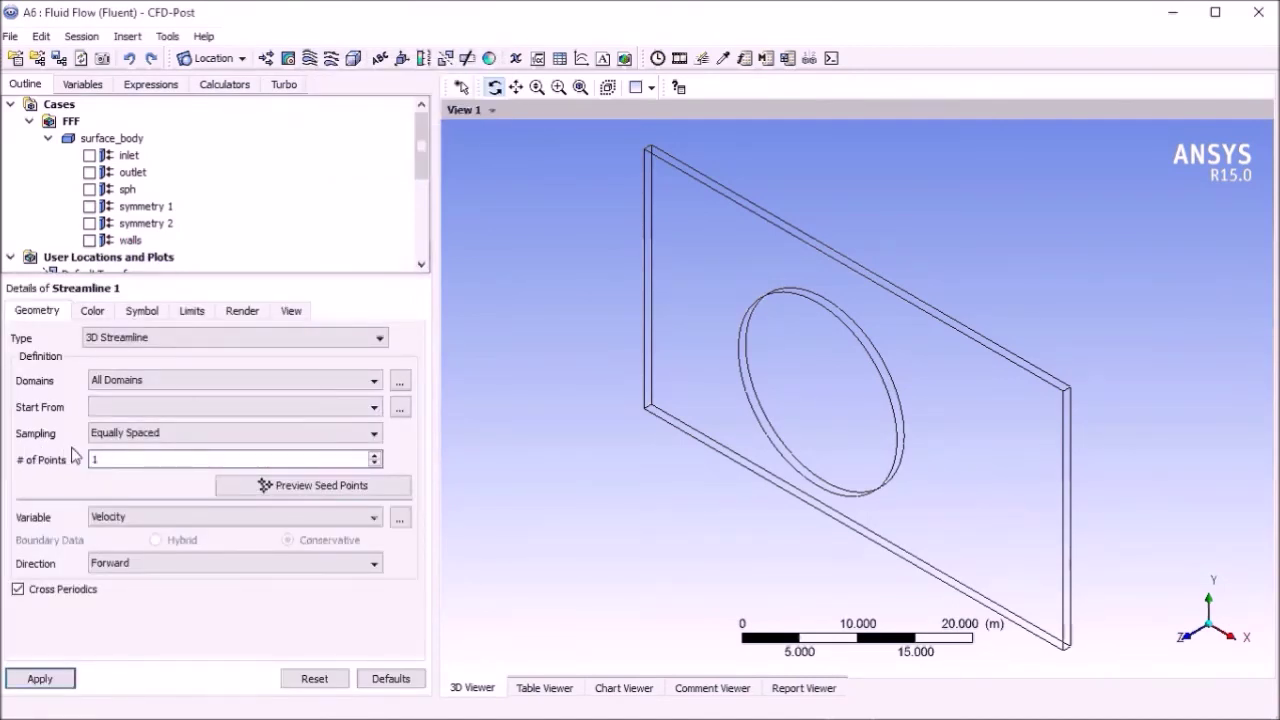
text(00)
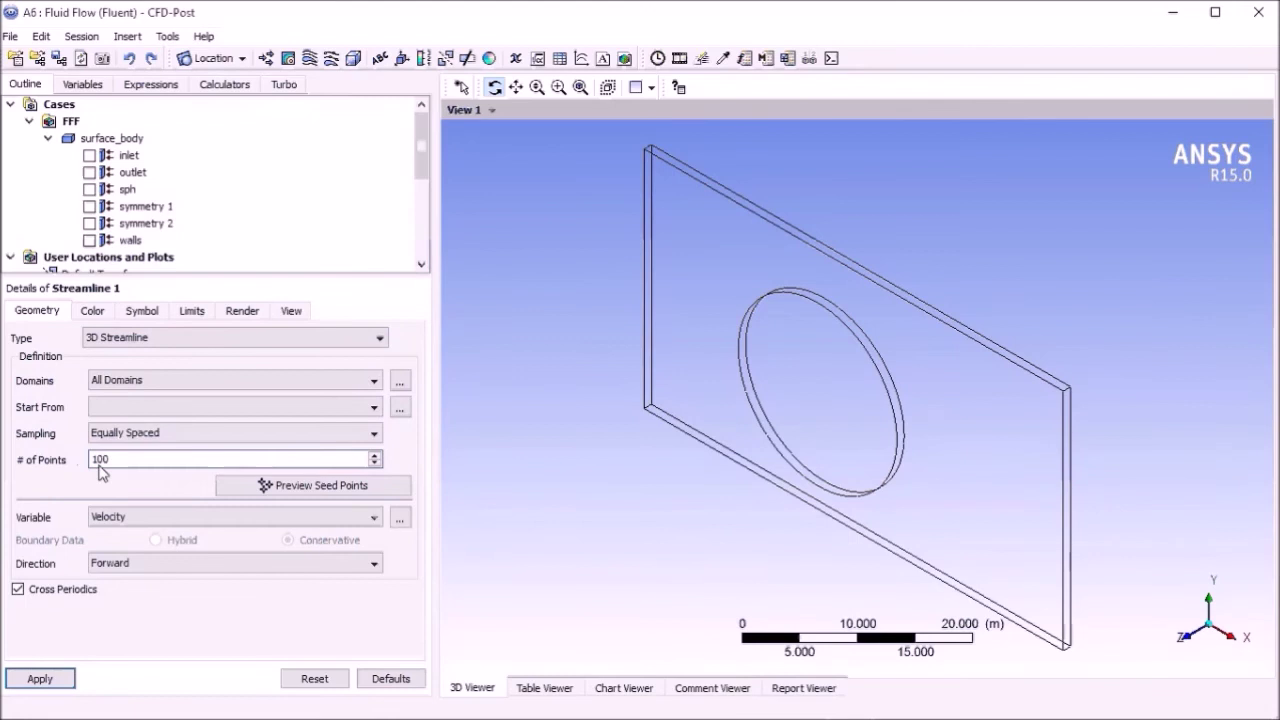
click(60, 684)
click(601, 410)
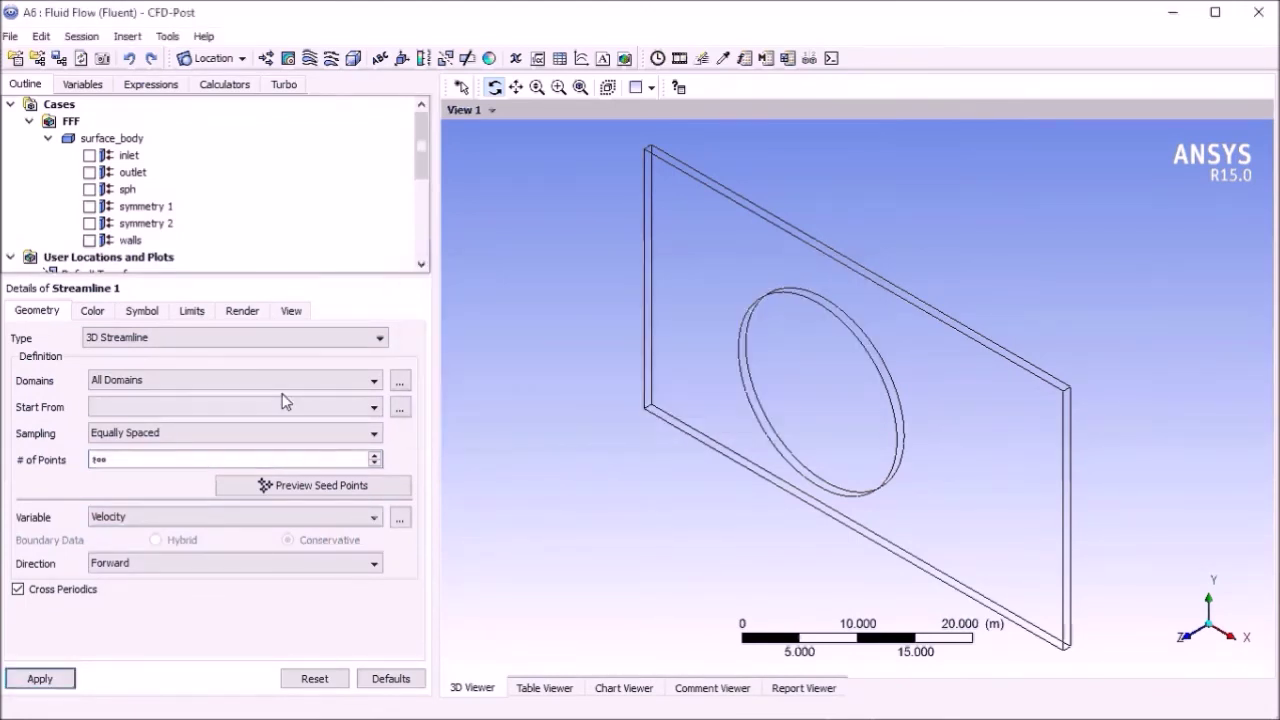
- Start the velocity streamlines from the inlet, generate them, and turn the model to an almost frontal view
click(283, 407)
click(145, 428)
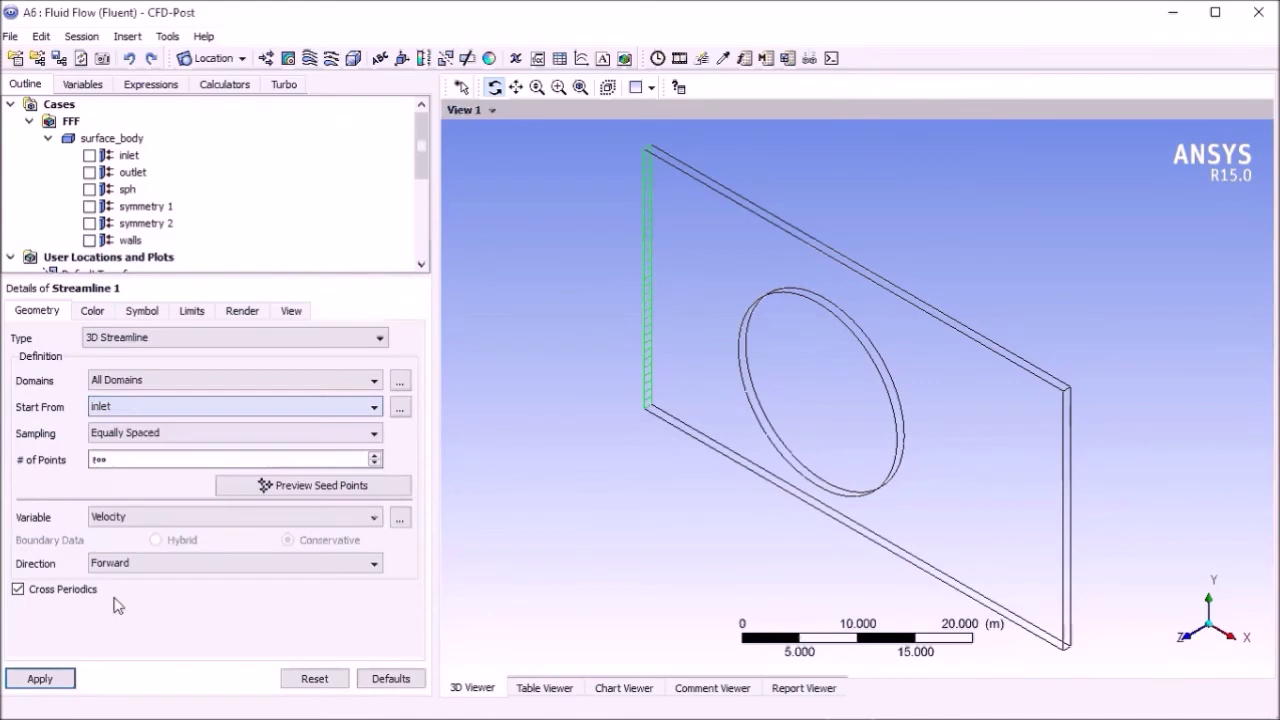
click(36, 678)
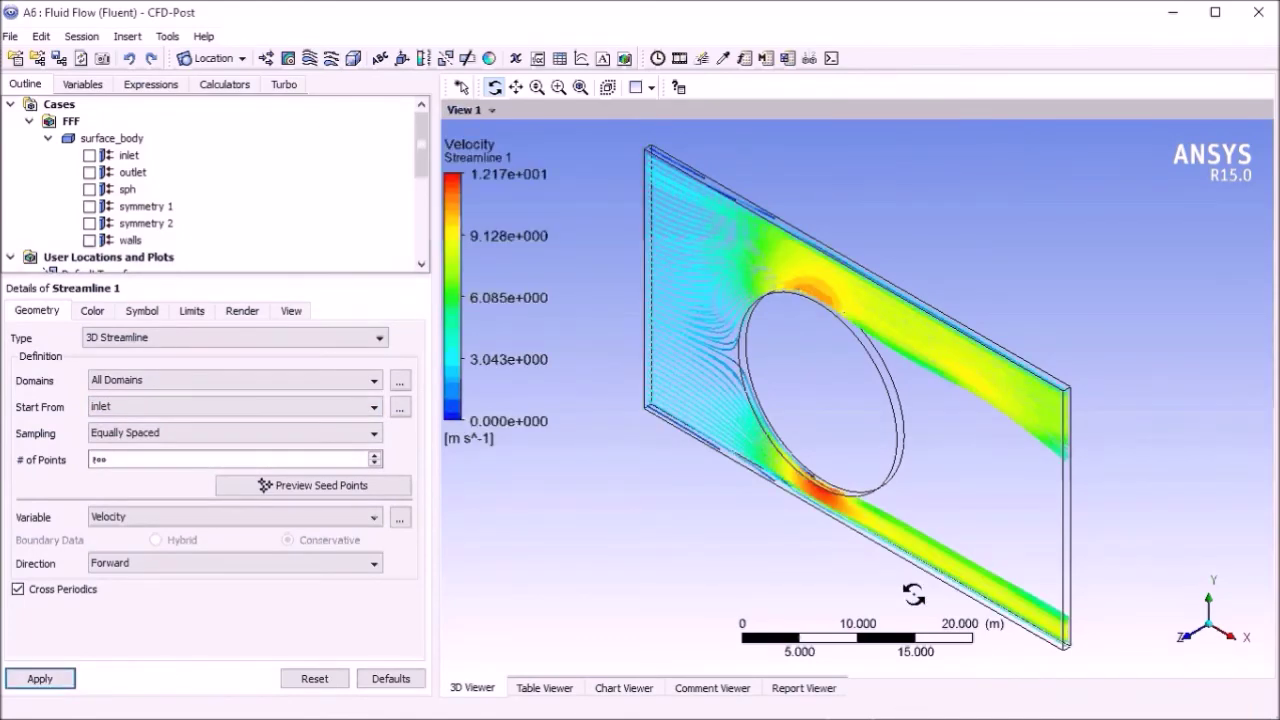
drag(914, 594, 677, 457)
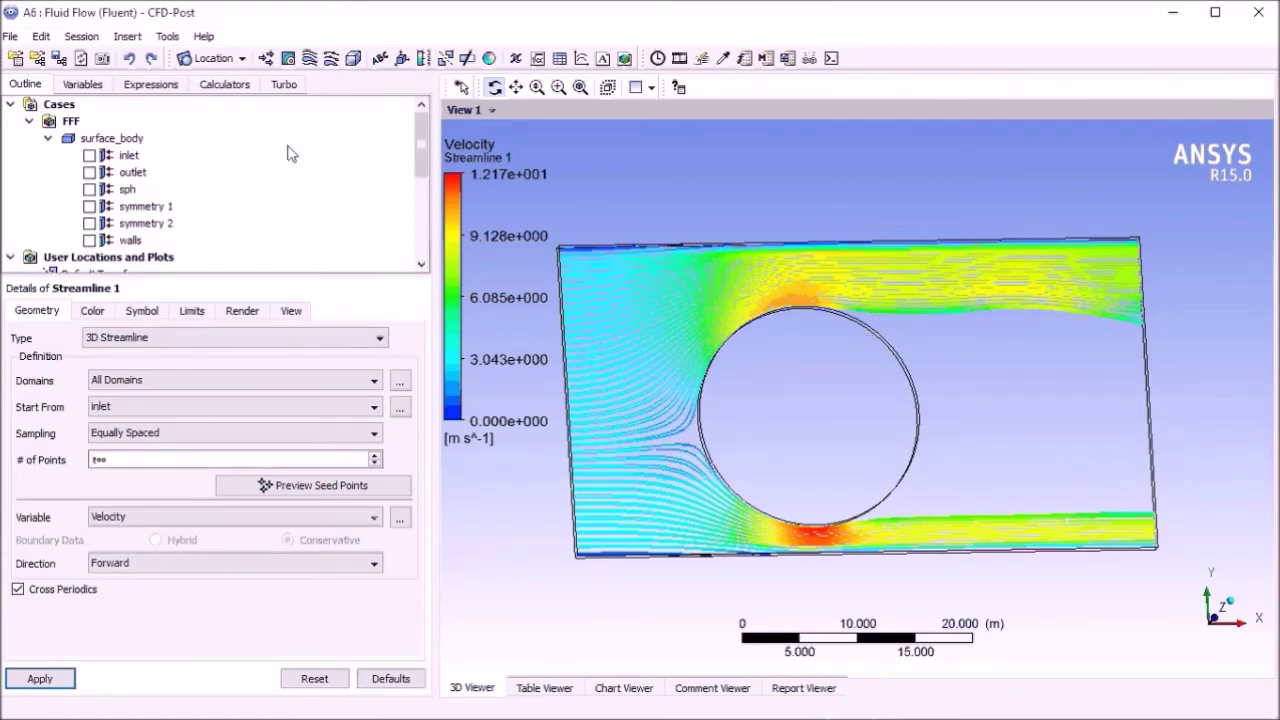
- Insert a pressure contour plot located on the inlet, using the global range
click(291, 60)
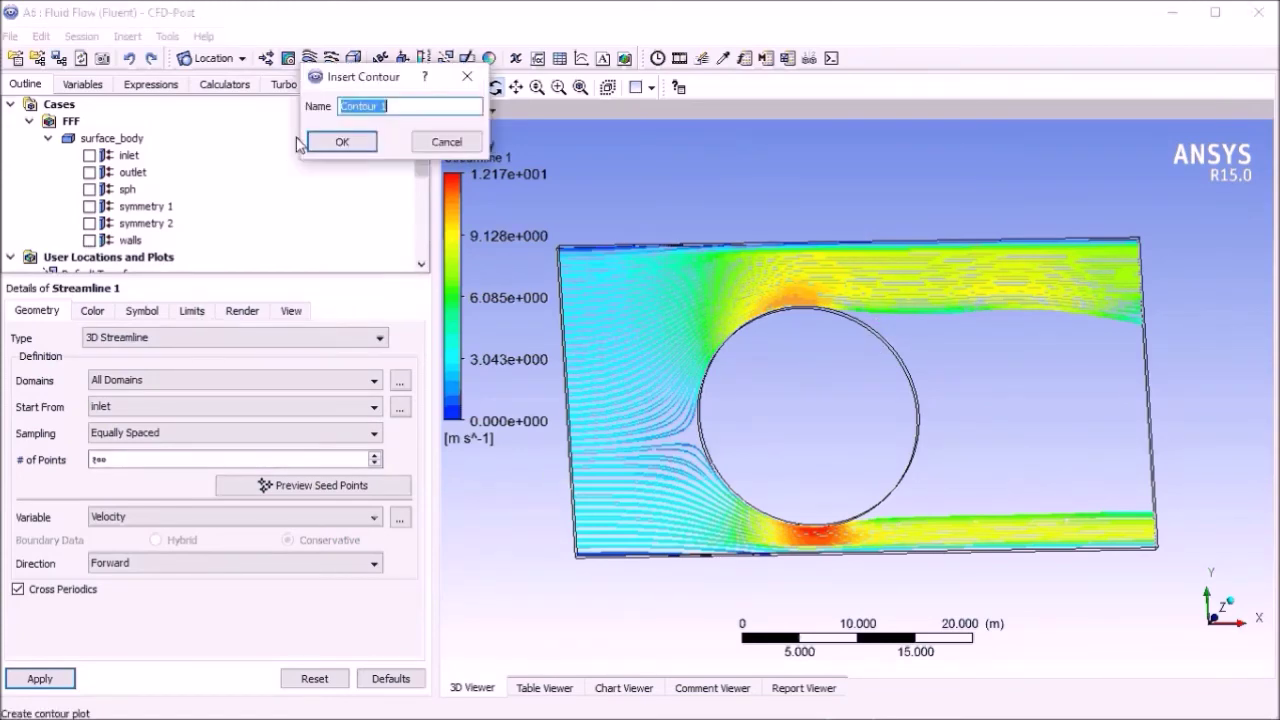
click(350, 143)
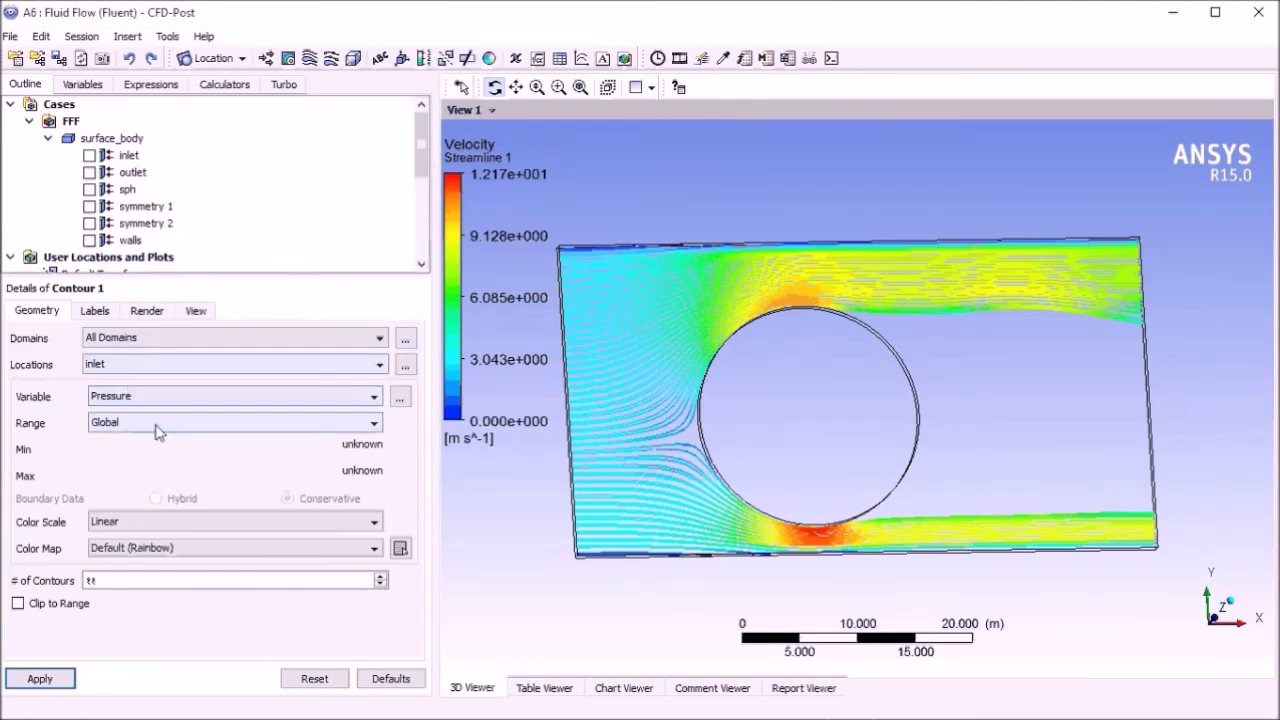
click(50, 674)
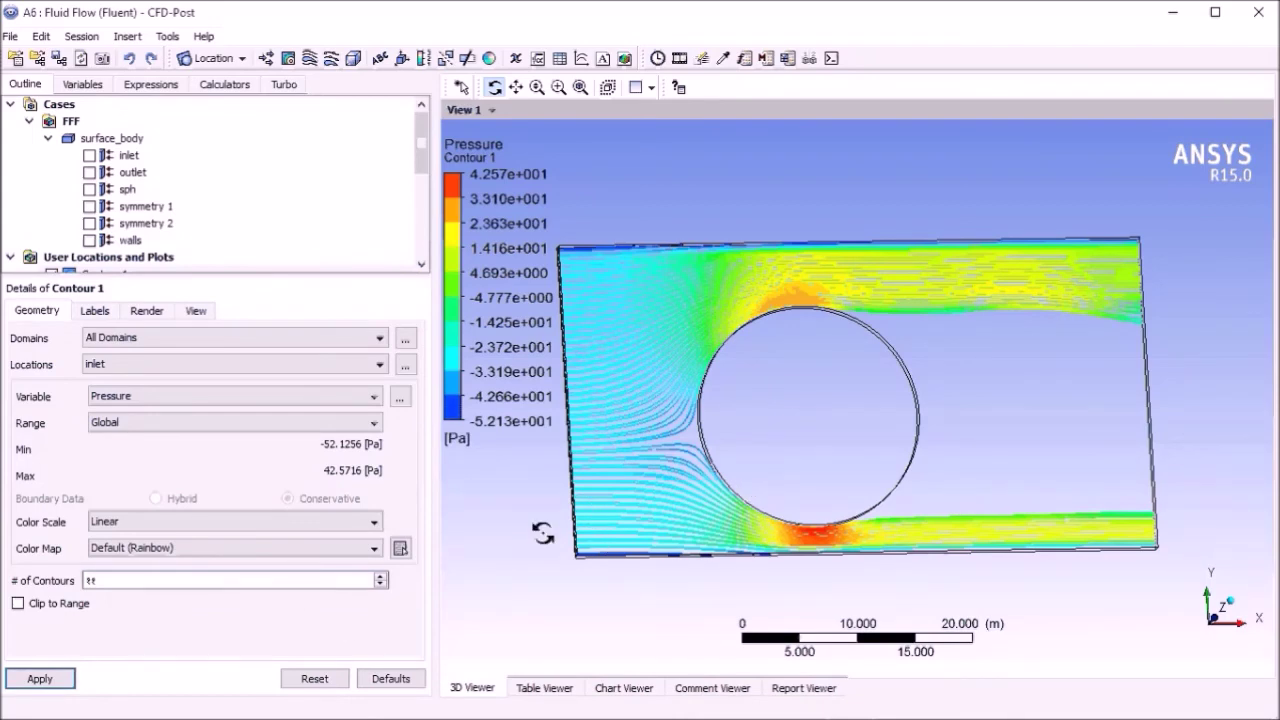
click(62, 679)
- Play a quick animation of the streamlines at the slowest speed, stop it, and close the animation settings
click(680, 59)
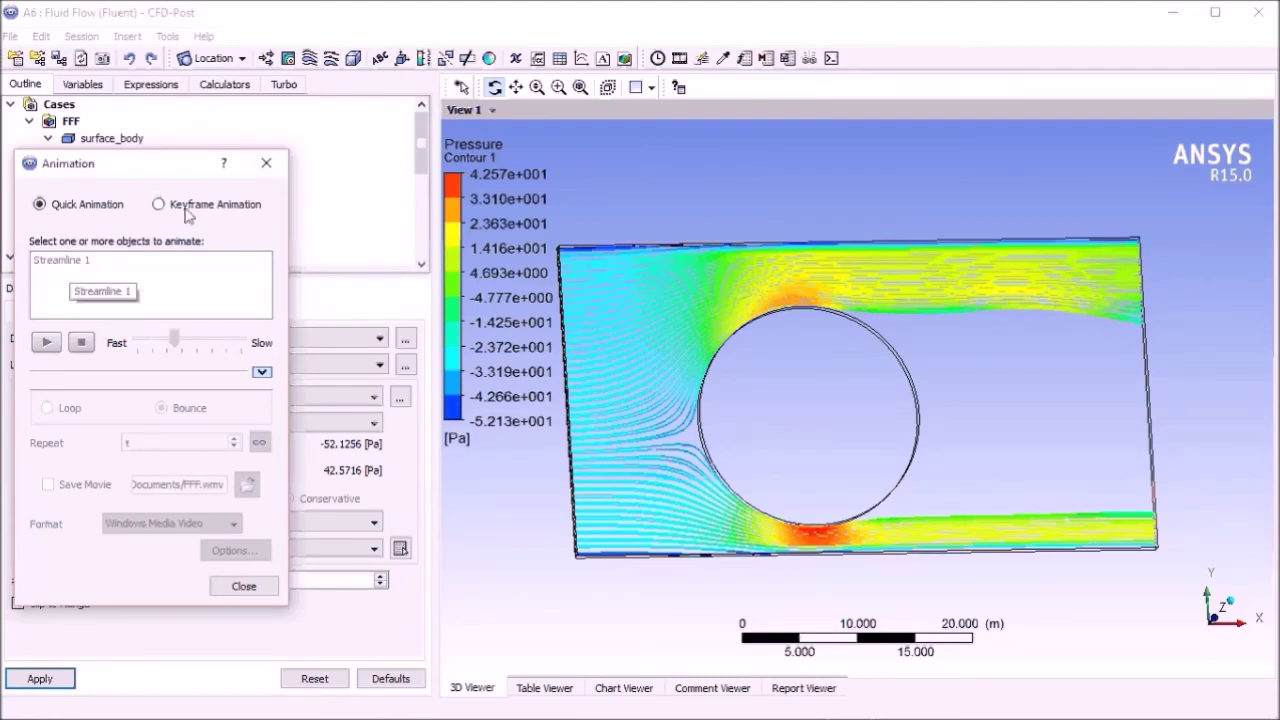
click(66, 262)
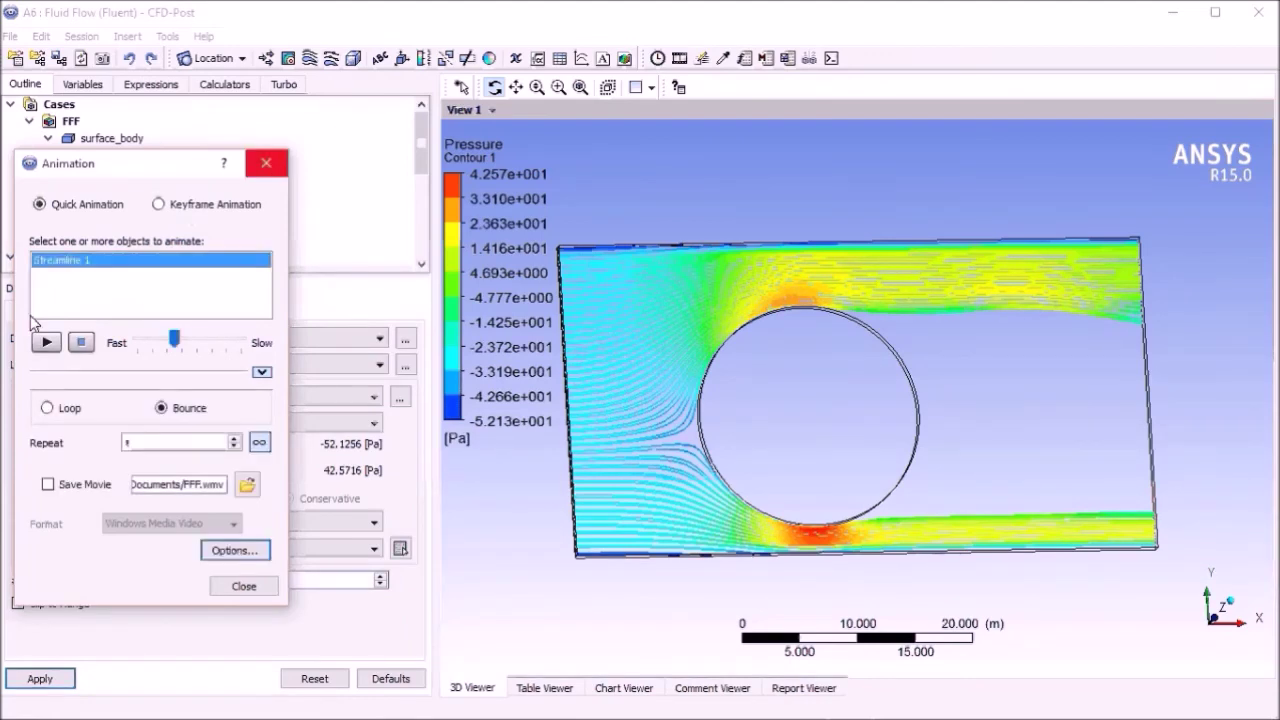
drag(176, 340, 237, 341)
click(46, 343)
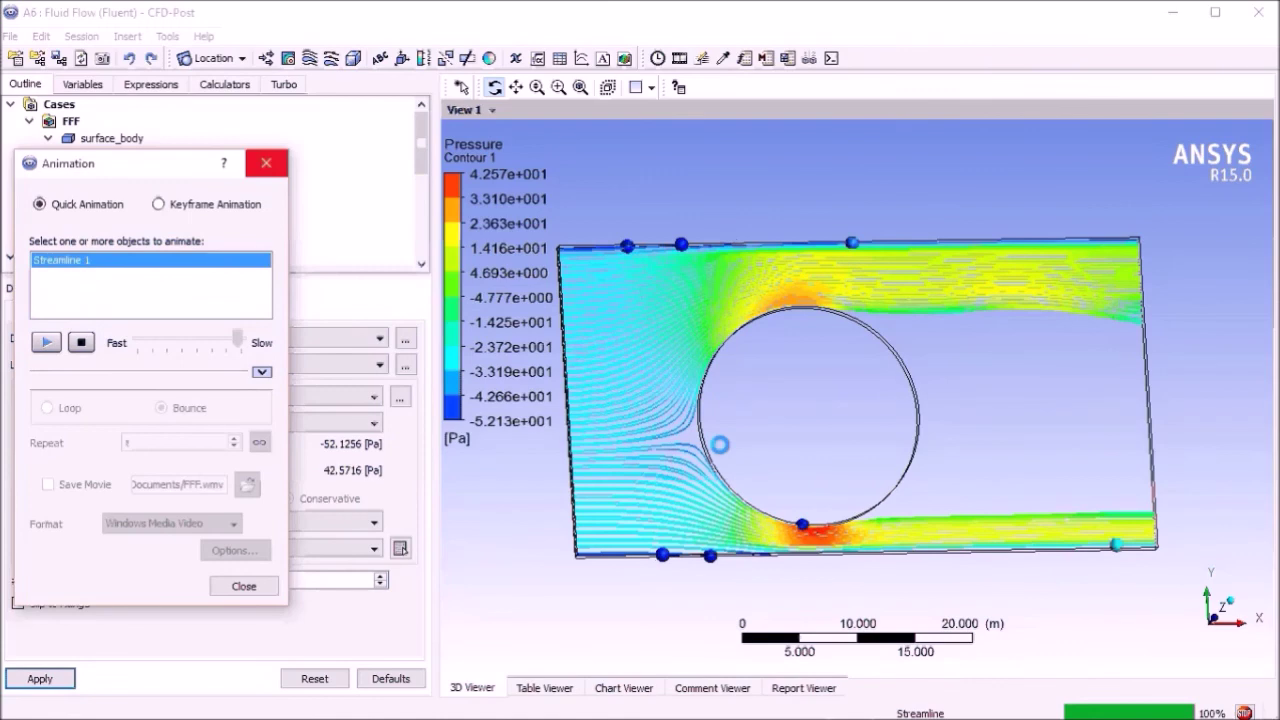
click(265, 166)
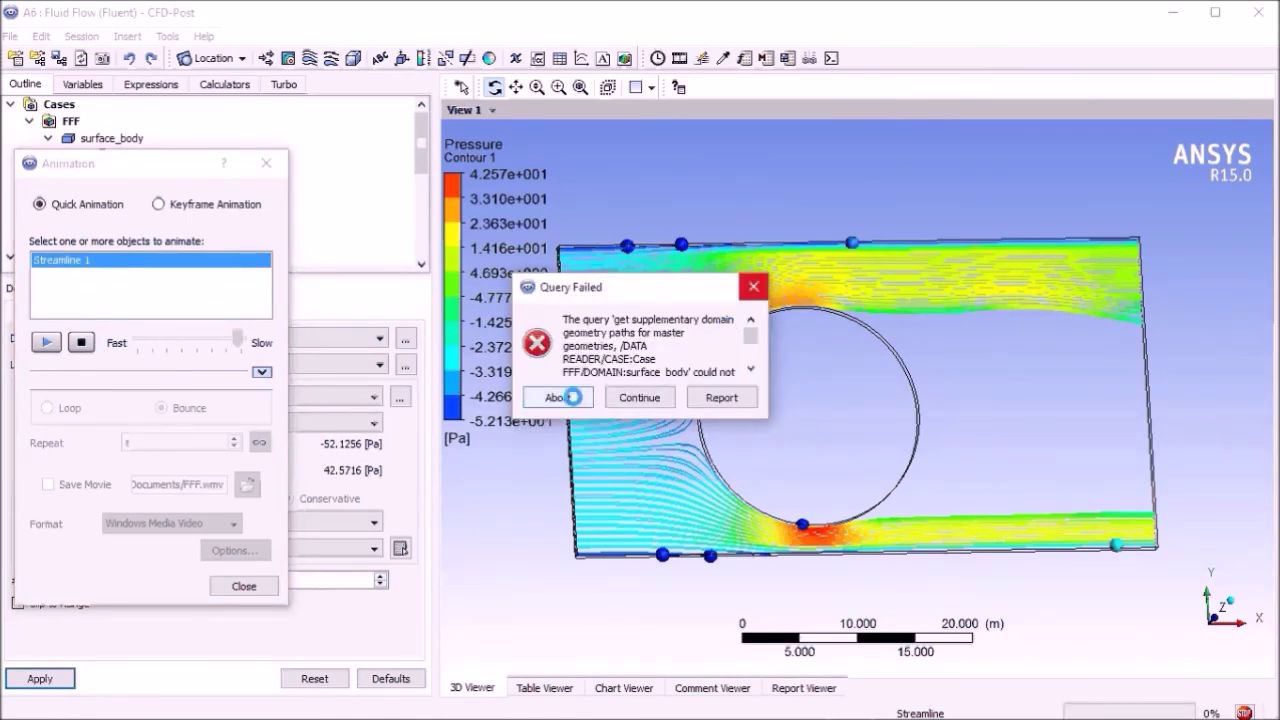
click(752, 288)
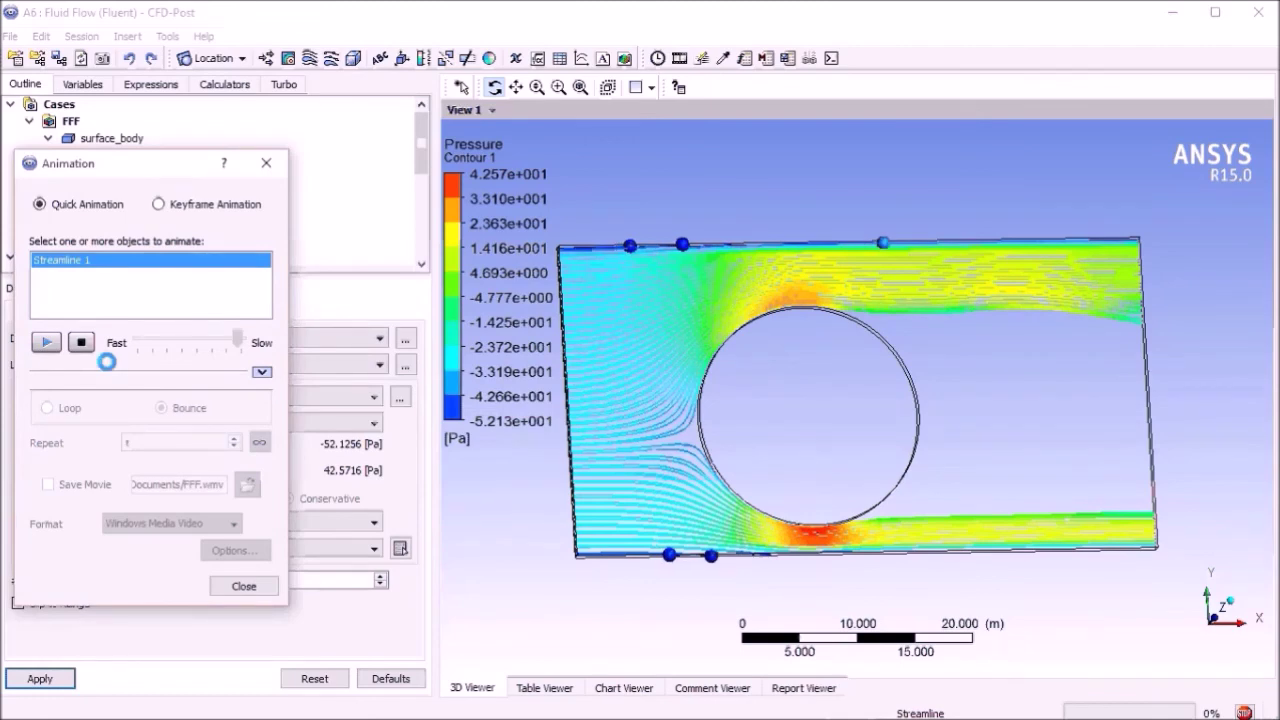
click(81, 342)
click(265, 163)
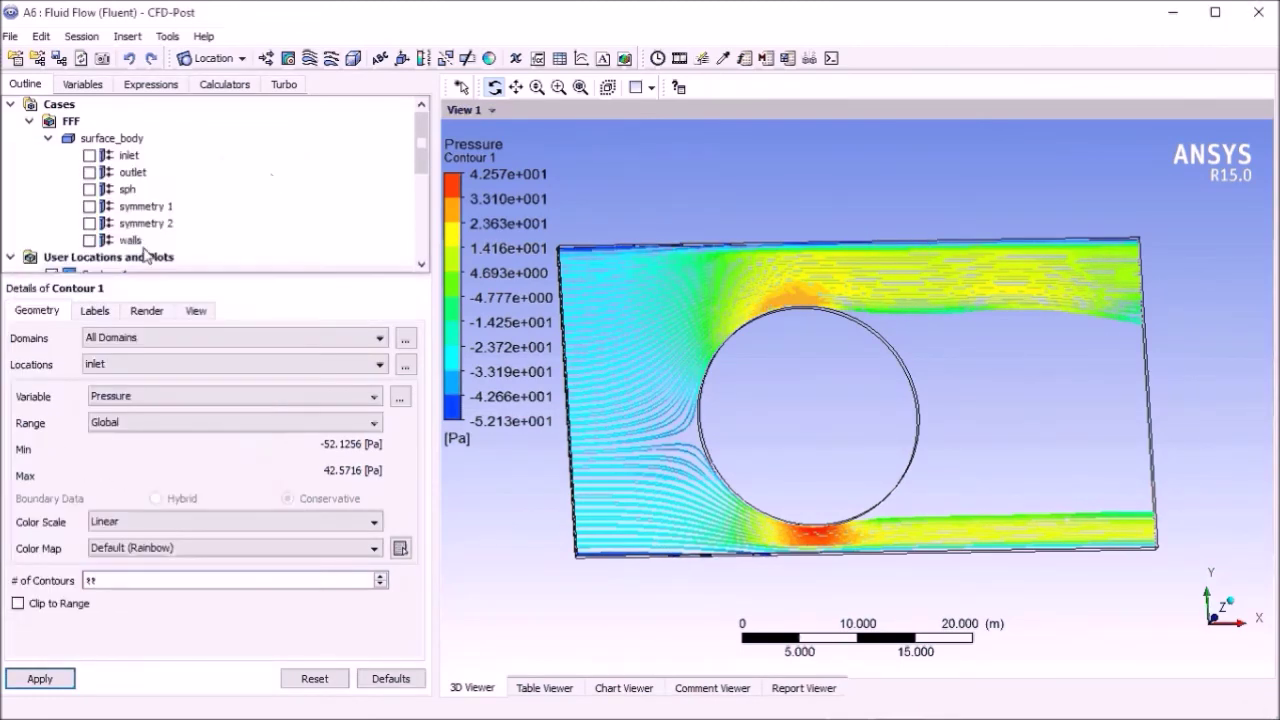
- Bring up the streamline plot with its velocity legend, replay its quick animation, and close the animation settings
scroll(135, 224, down, 2)
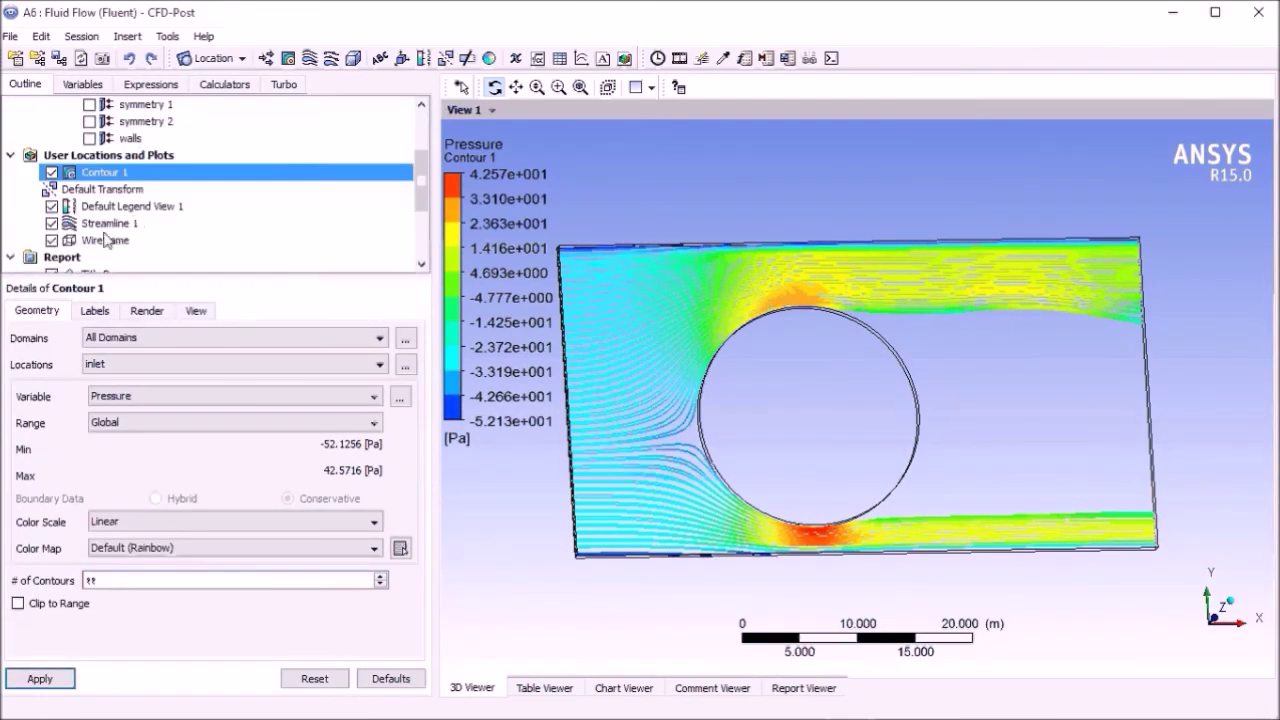
double_click(300, 224)
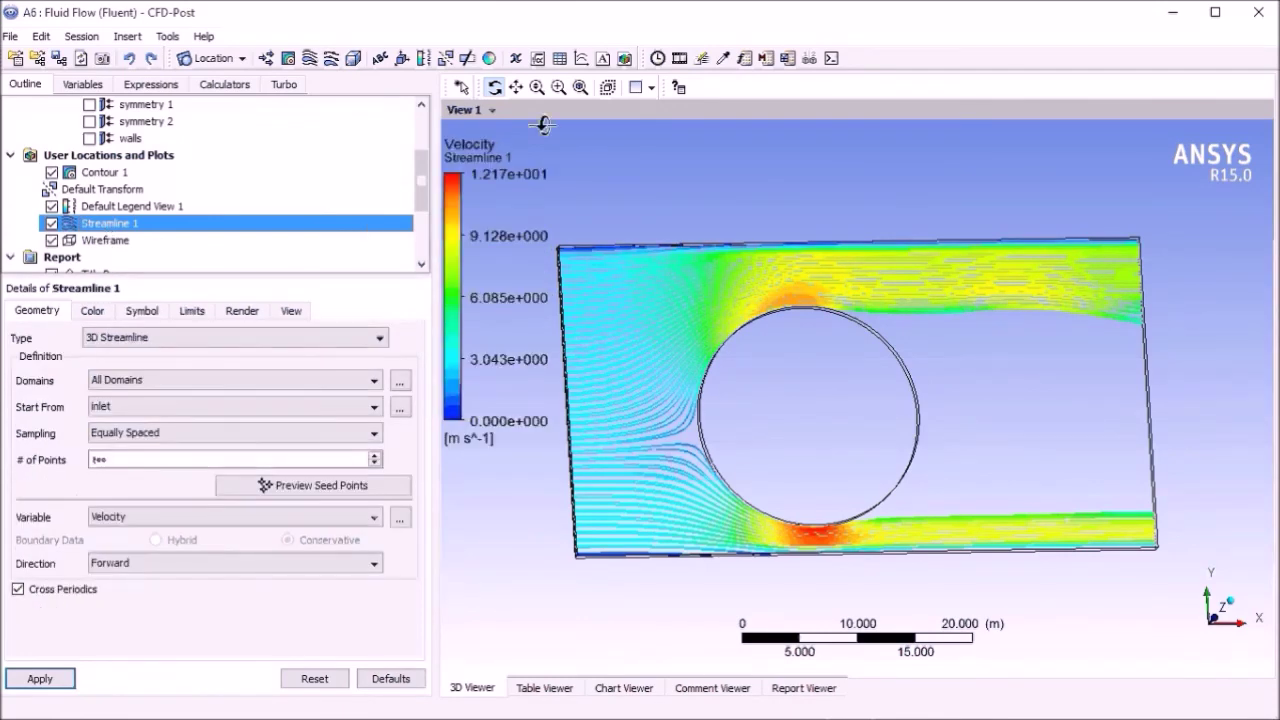
click(679, 58)
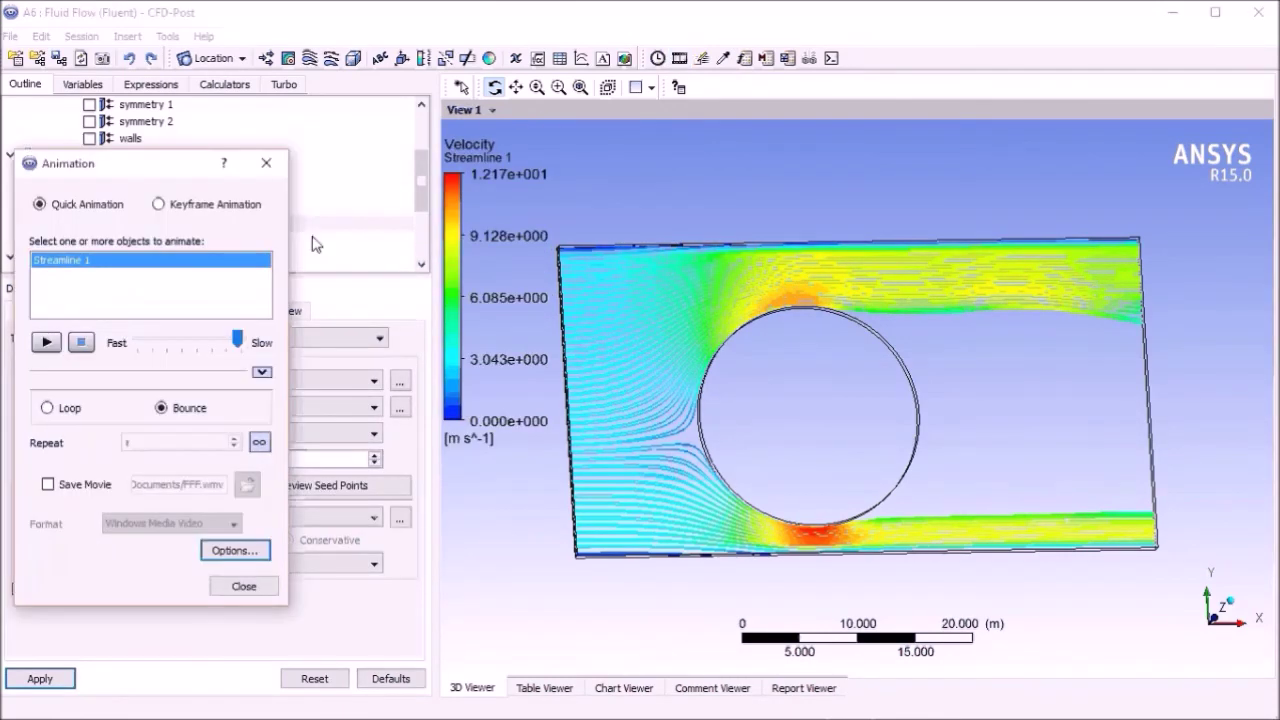
click(45, 343)
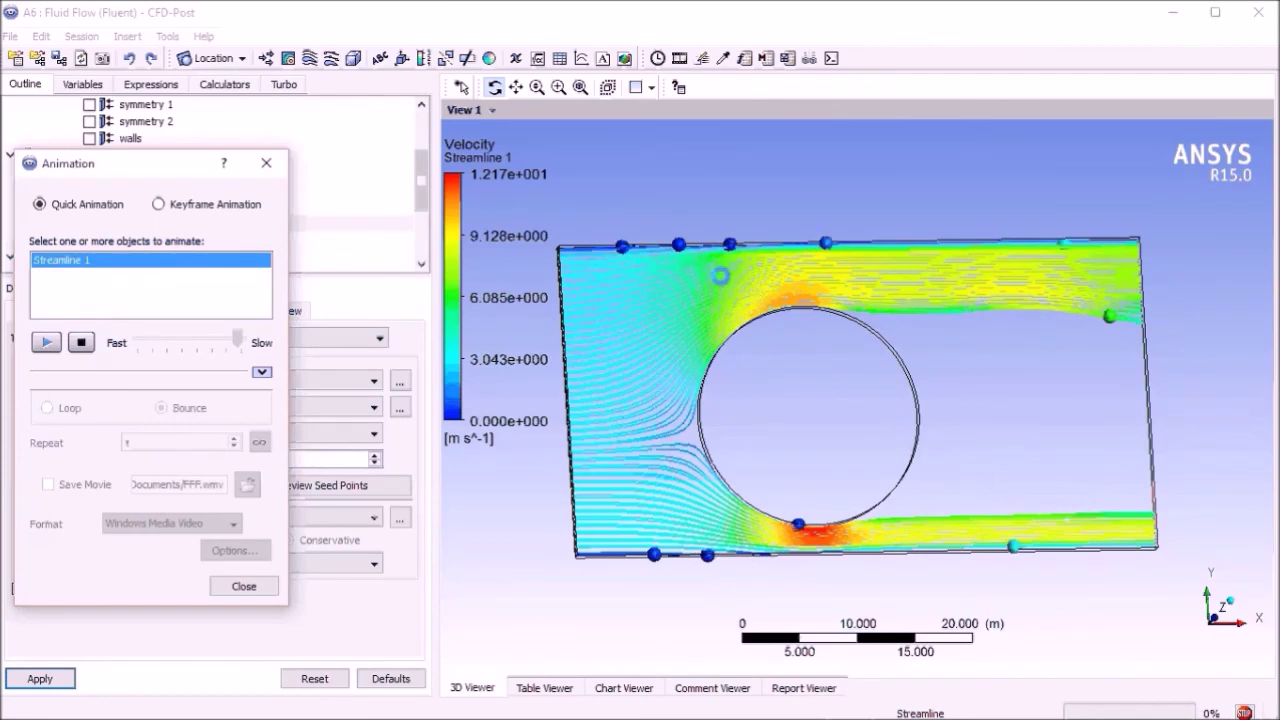
click(78, 343)
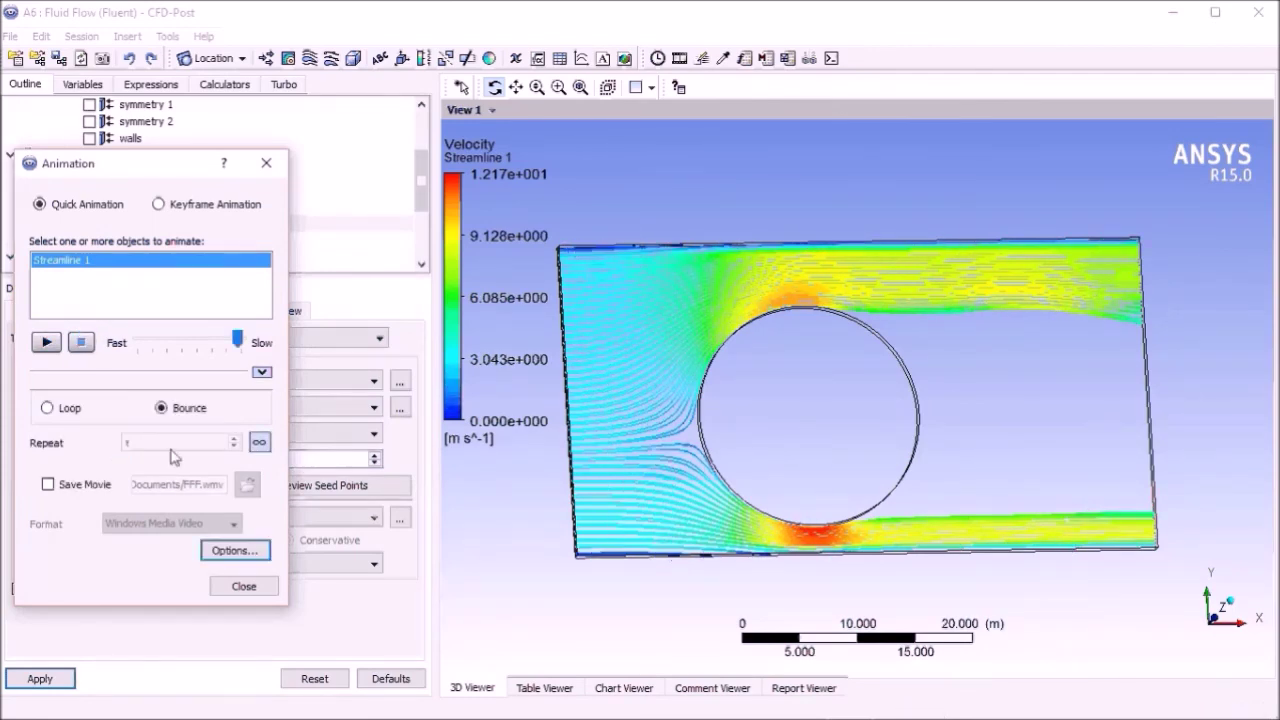
click(244, 586)
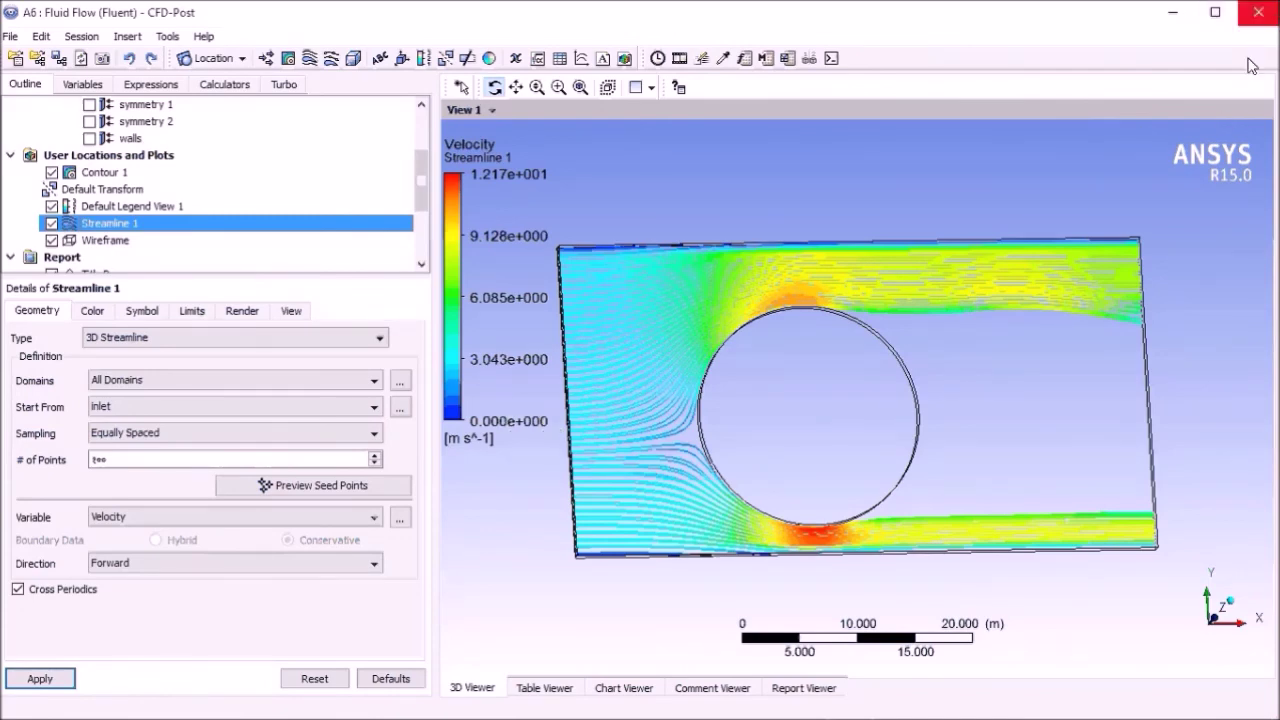
click(1072, 704)
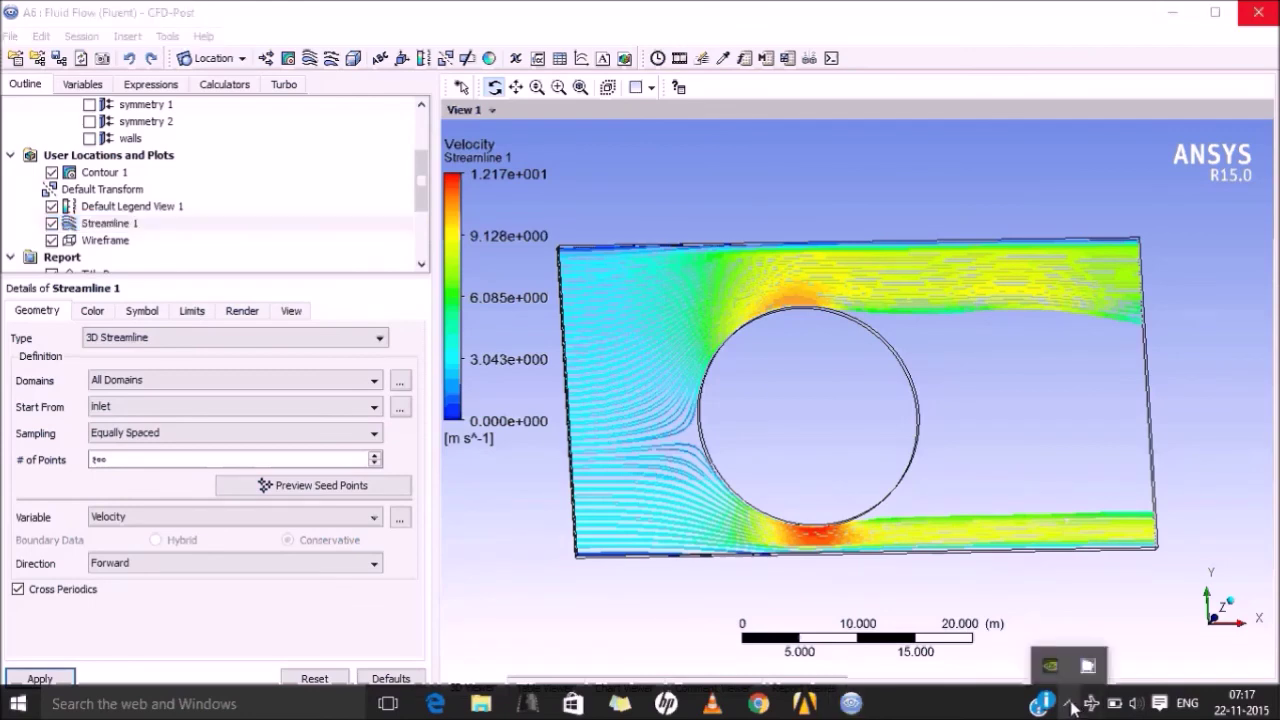
click(1087, 666)
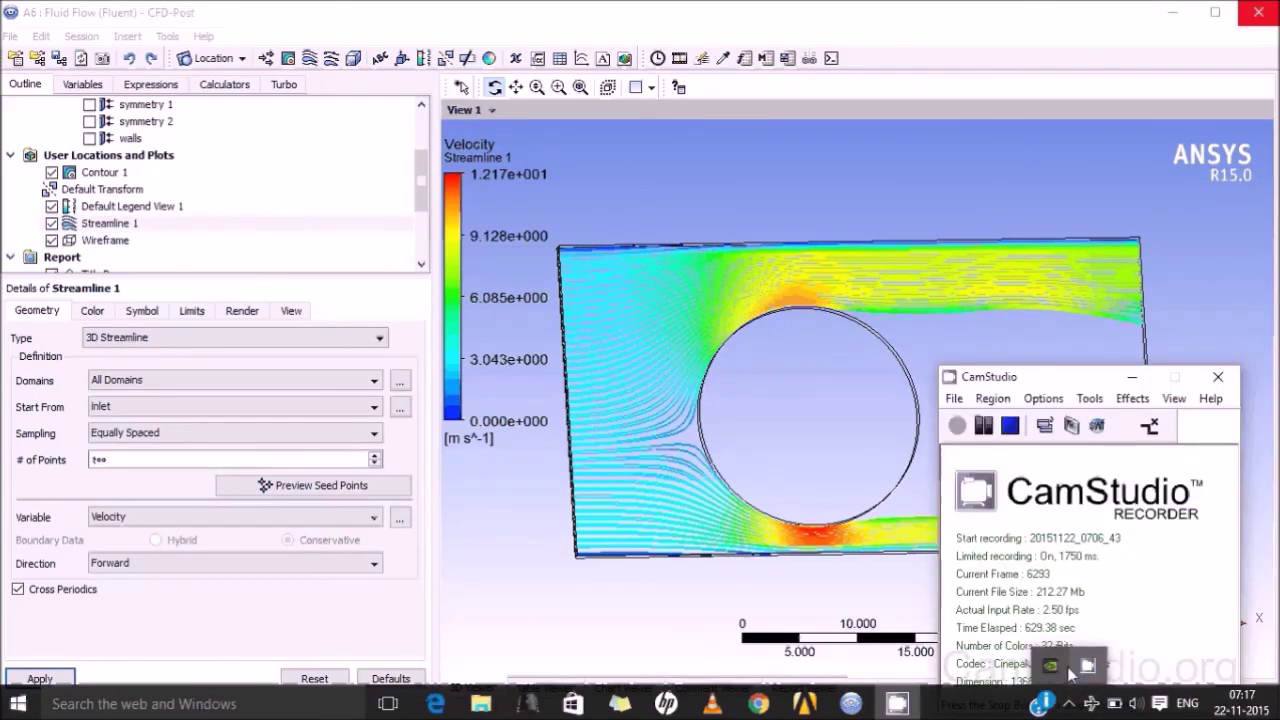